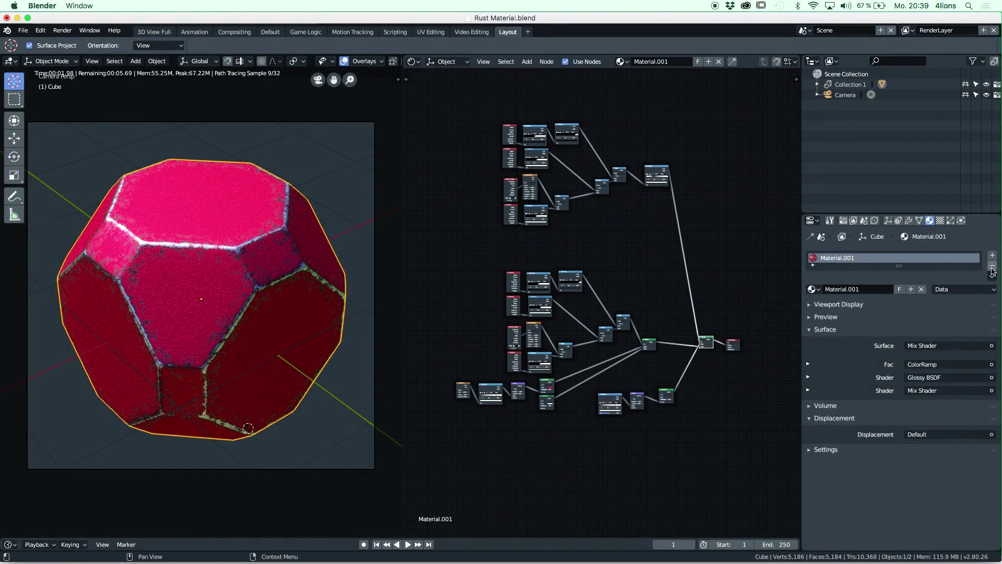
Step: Remove Material.001 from the cube and create a new material in its place
click(993, 267)
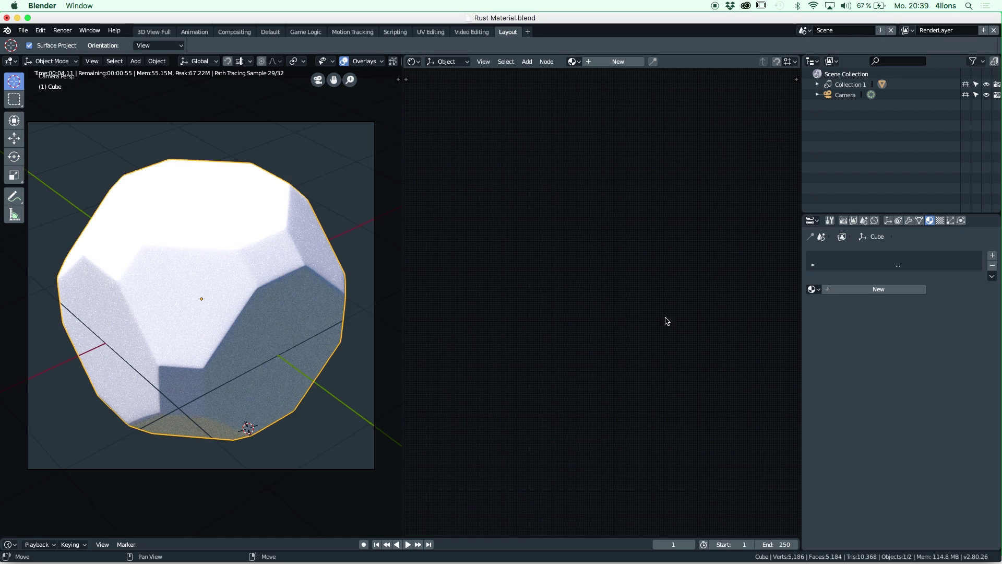
click(846, 291)
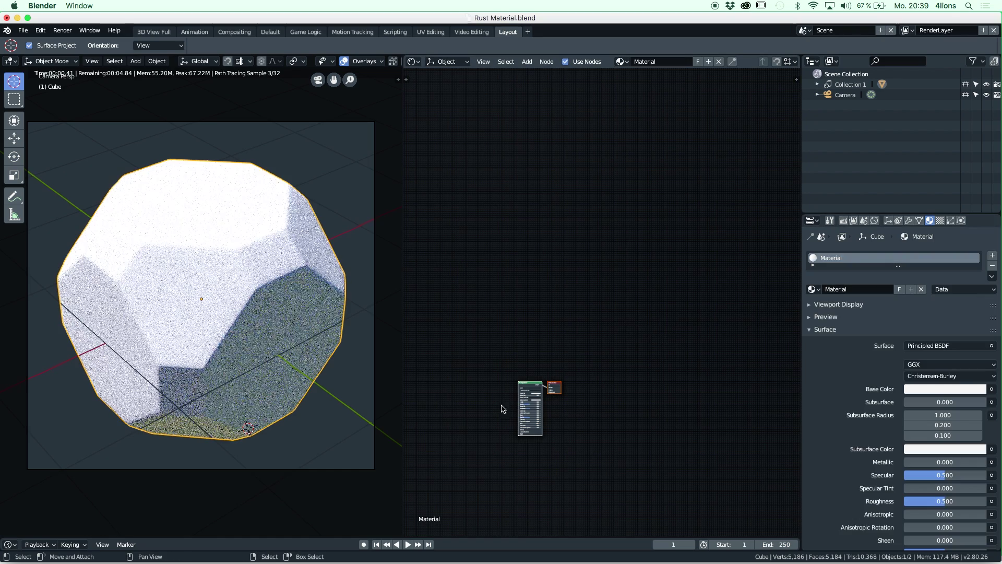
scroll(496, 407, up, 3)
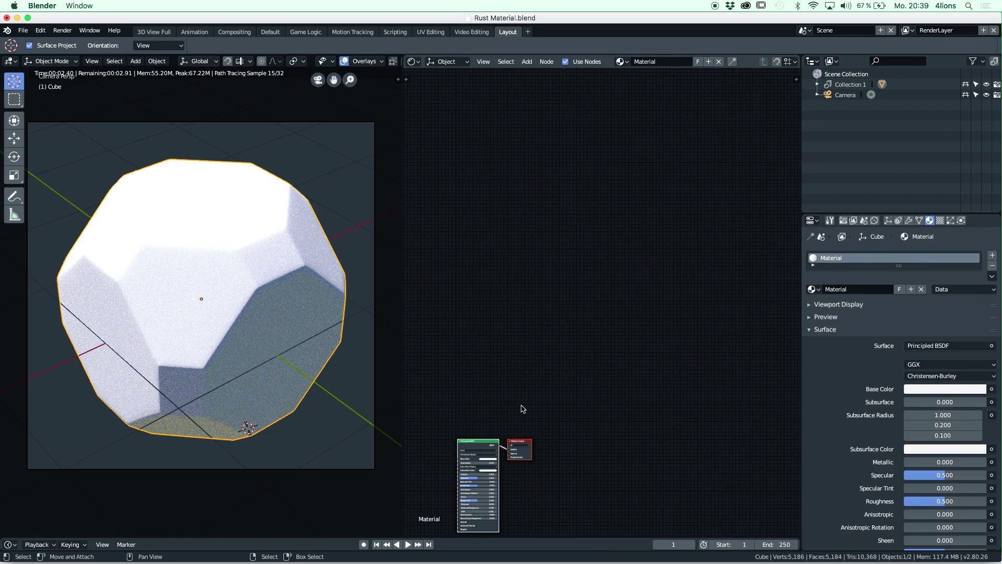
Step: Change the new material's surface shader to Glossy BSDF and set its roughness to 0.217
click(940, 346)
click(892, 160)
scroll(682, 295, up, 5)
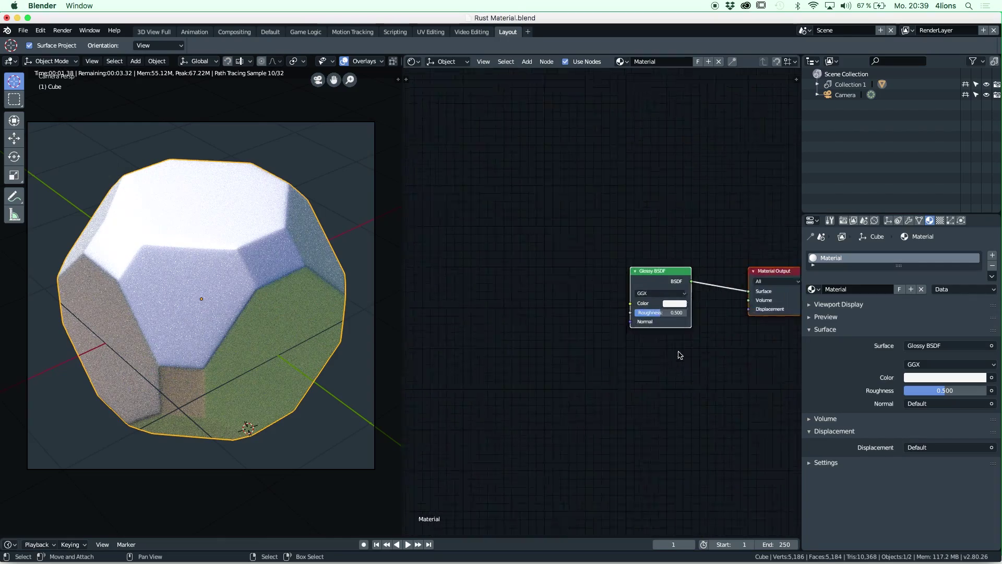
scroll(667, 316, up, 2)
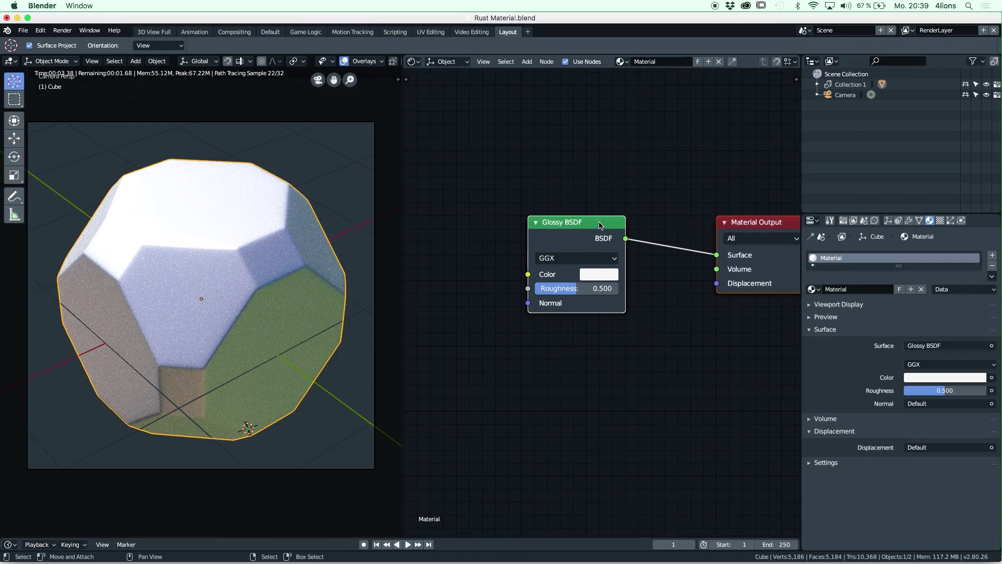
drag(584, 289, 560, 290)
Step: Move the Glossy BSDF node away from the Material Output and place a duplicate of it directly above
scroll(550, 311, down, 4)
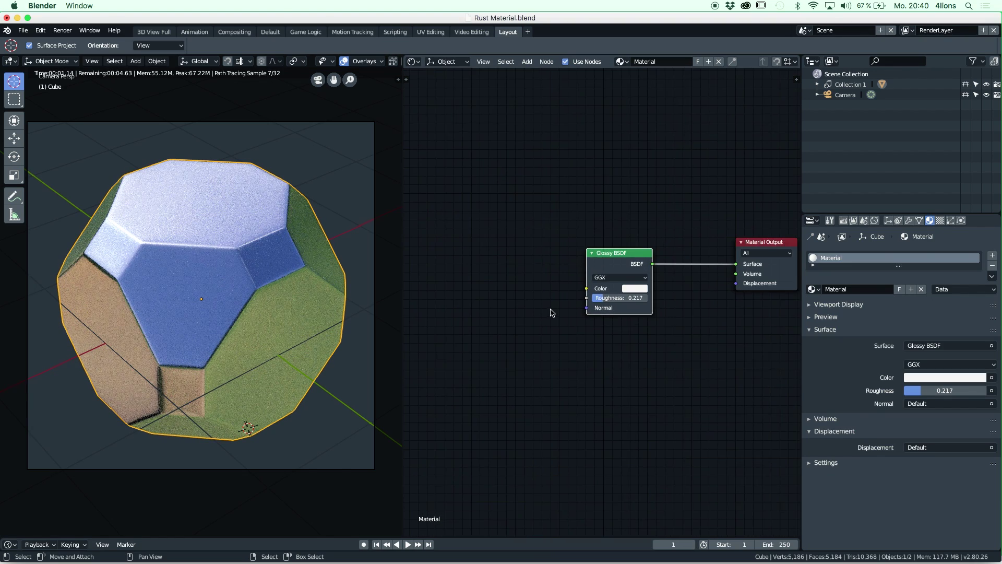
drag(583, 268, 538, 300)
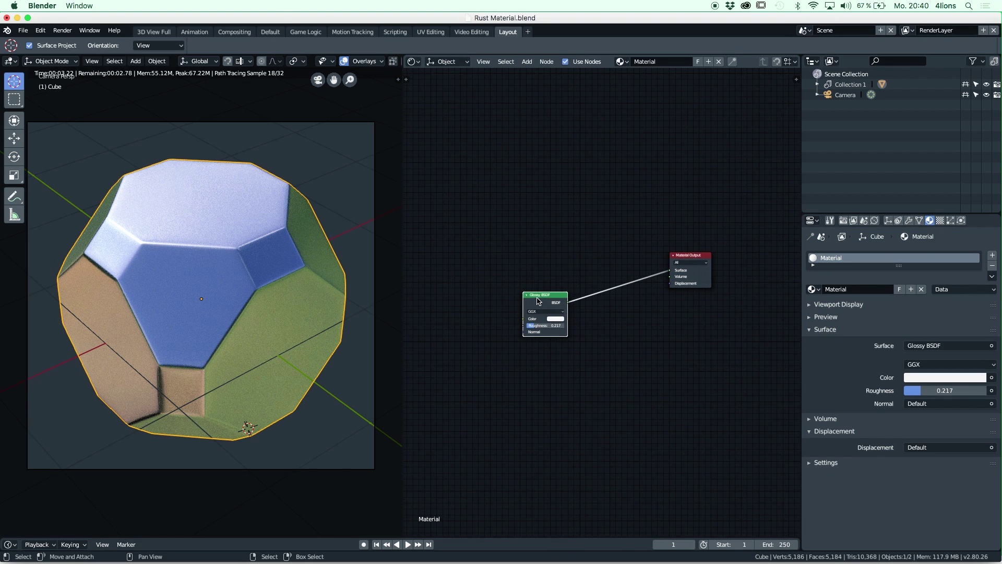
key(shift+d)
click(538, 244)
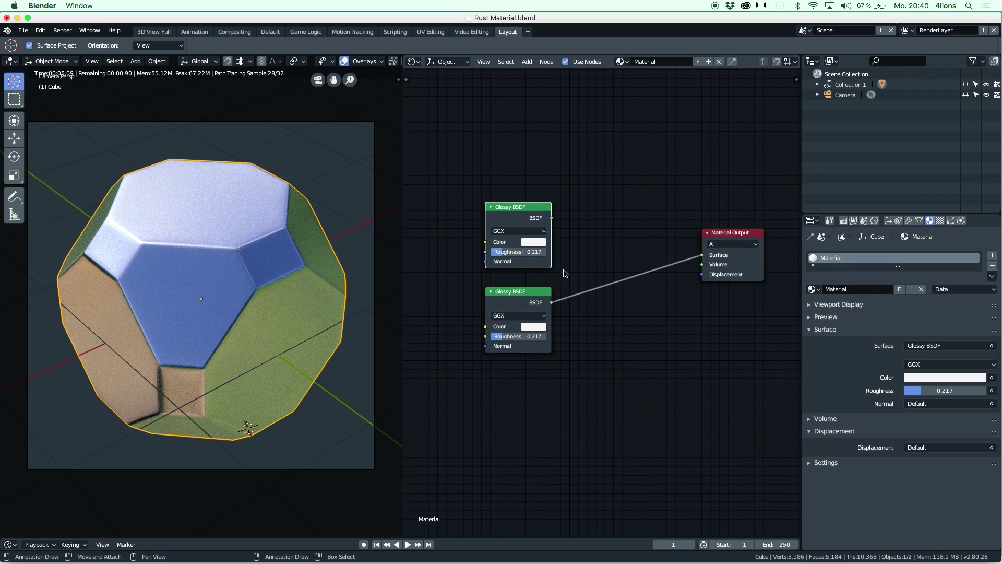
Step: Color the upper Glossy BSDF red (R 0.800, G 0.015, B 0.026) and set its roughness to 0.383
scroll(589, 280, up, 2)
click(556, 256)
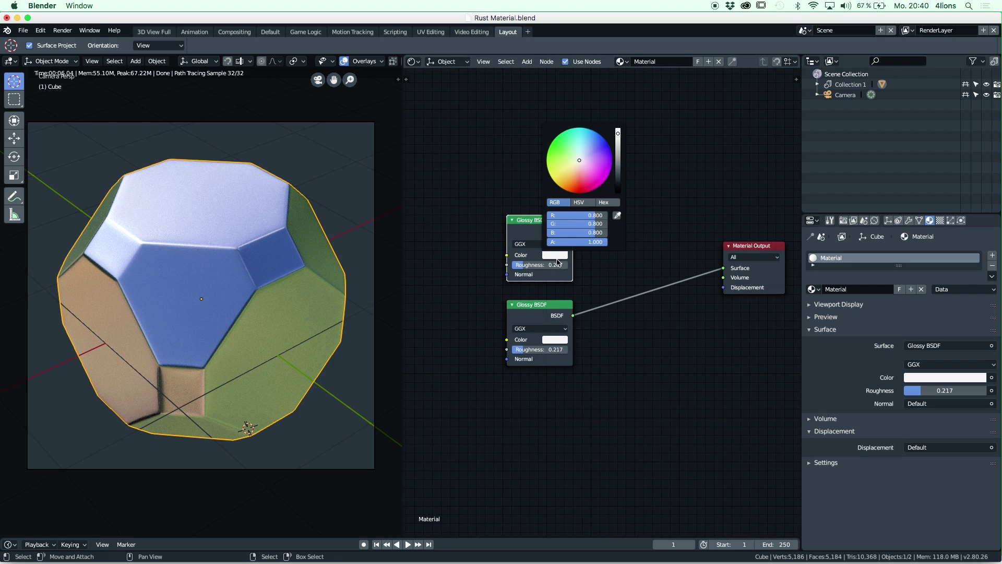
drag(580, 157, 581, 188)
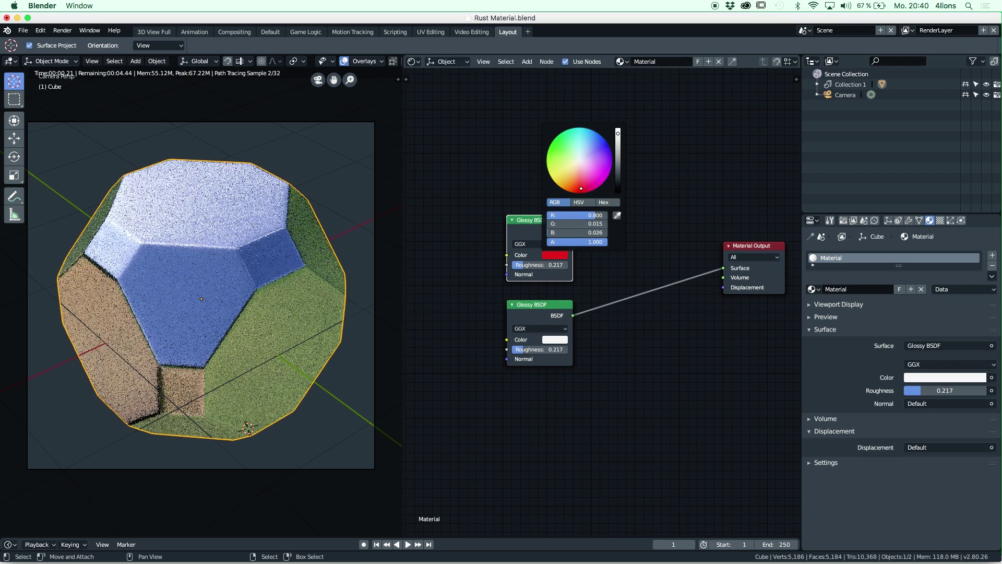
scroll(497, 251, up, 2)
drag(559, 266, 570, 270)
scroll(570, 270, down, 2)
Step: Cut the link from the lower Glossy BSDF to the Material Output and add a Mix Shader node between them
ctrl+right_drag(585, 308, 589, 282)
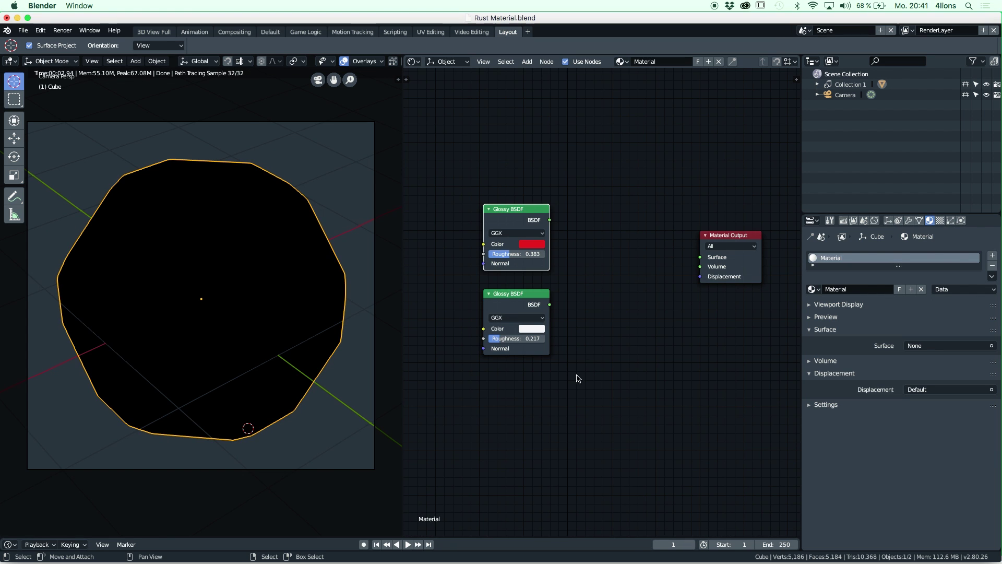
click(527, 62)
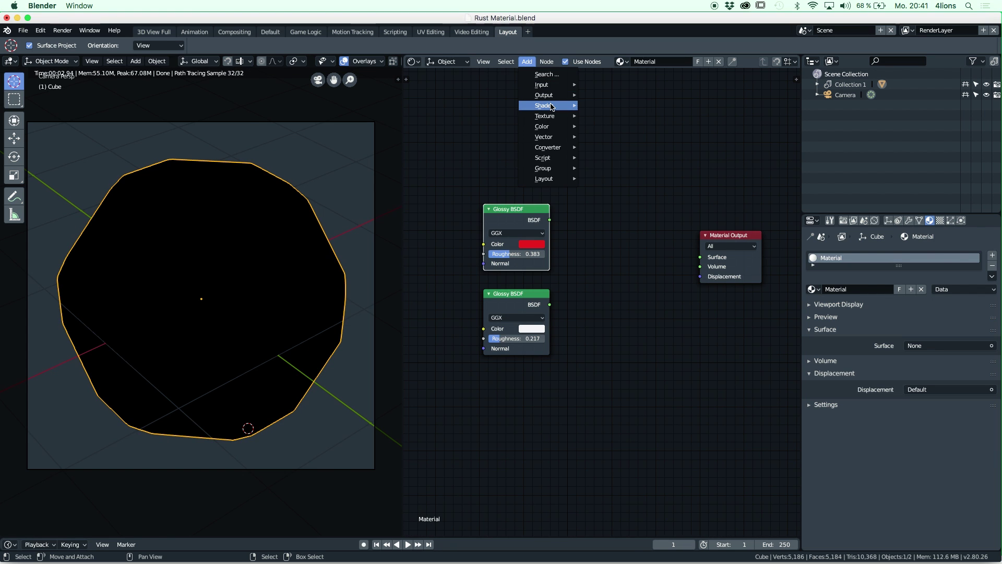
mouse_move(551, 107)
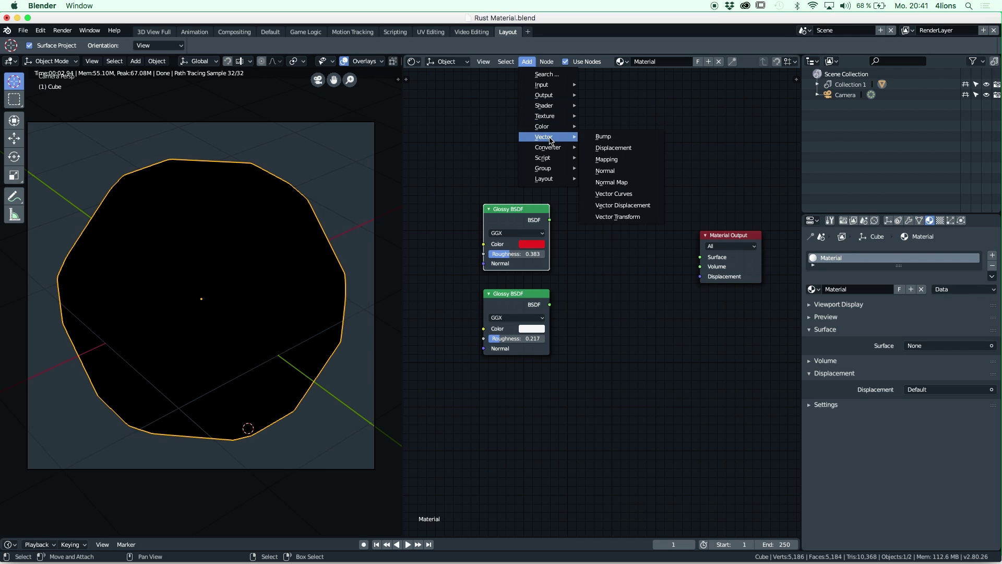
mouse_move(547, 148)
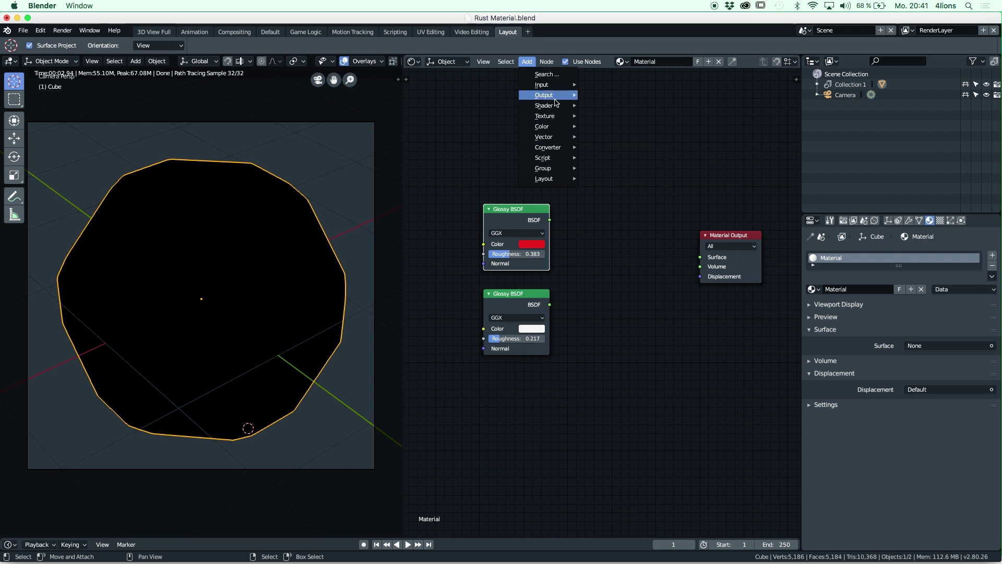
click(609, 197)
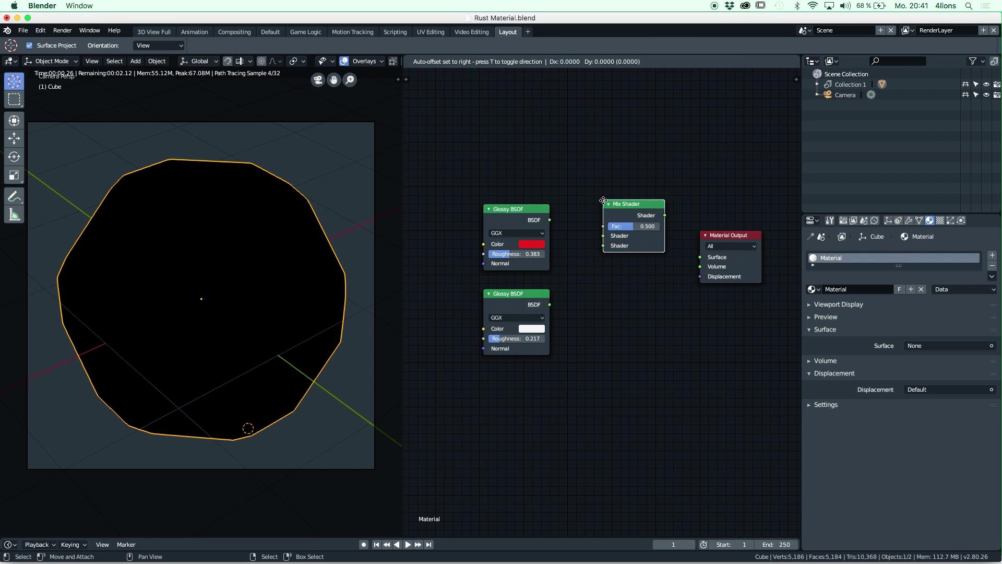
click(590, 241)
Step: Connect the red Glossy BSDF to the Mix Shader's first shader input, the white one to its second, and the mix to the output's Surface
drag(550, 219, 595, 275)
drag(550, 307, 596, 284)
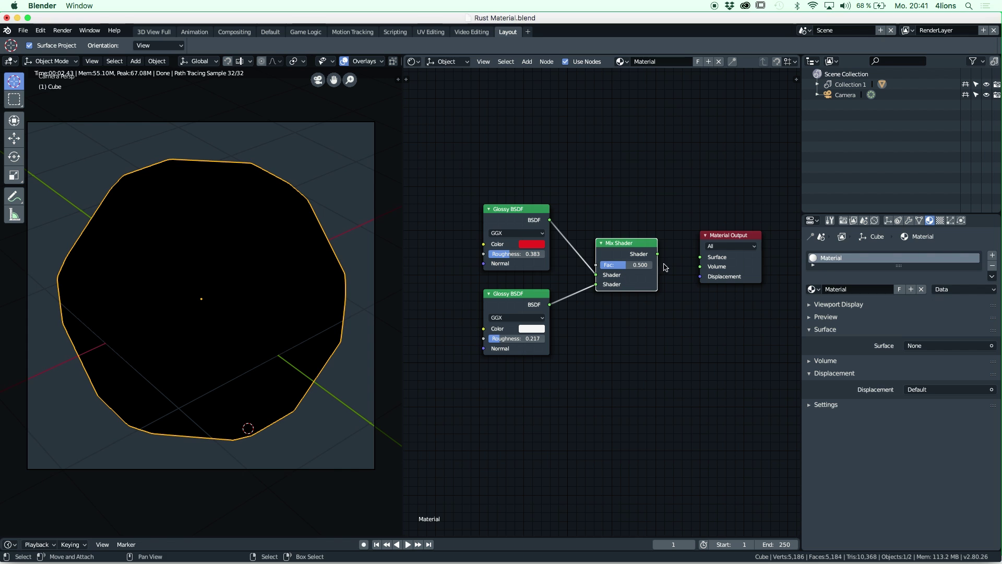
drag(657, 255, 700, 257)
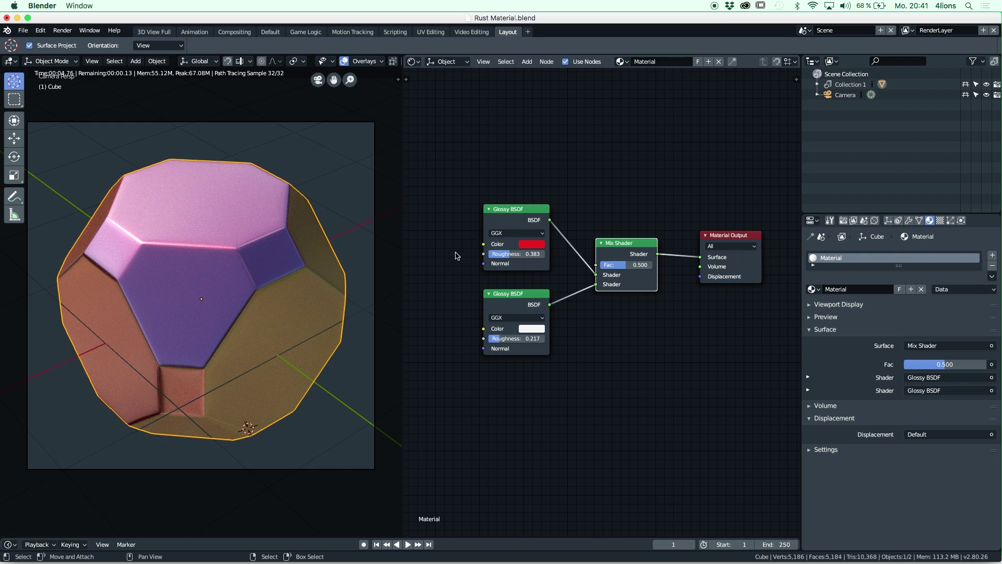
Step: Add a Geometry input node above and beside the two Glossy BSDF nodes
middle_drag(456, 256, 522, 245)
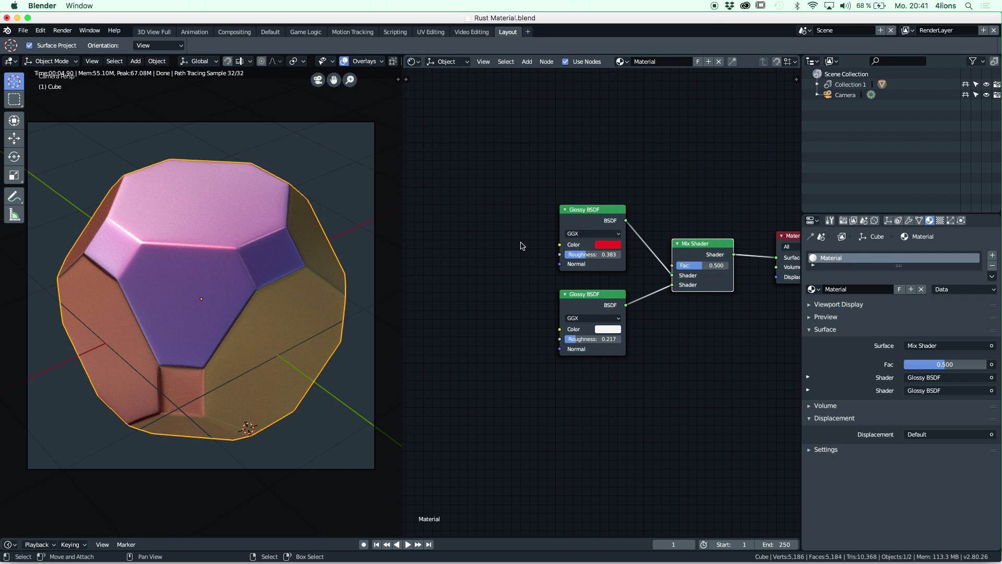
click(527, 61)
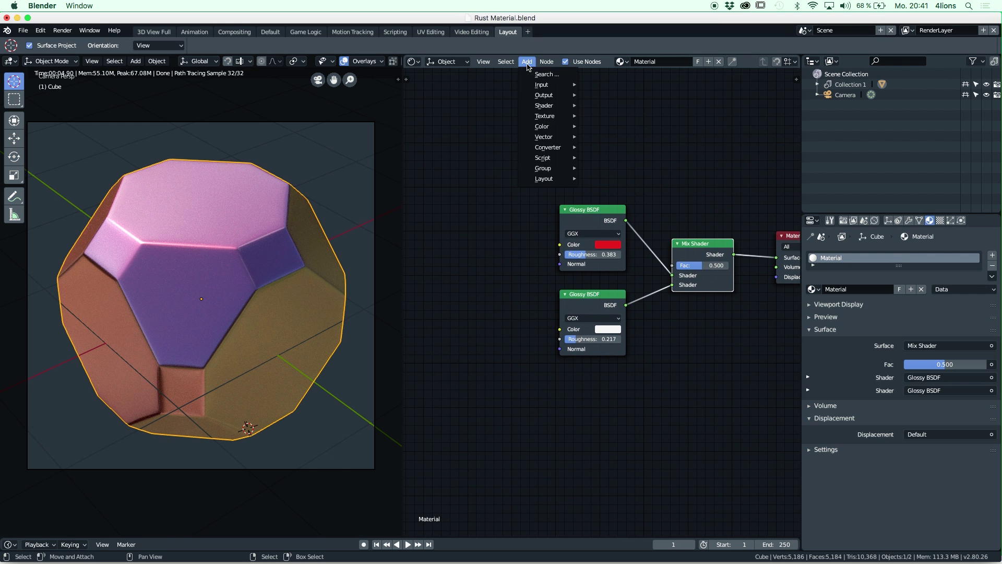
mouse_move(546, 63)
mouse_move(550, 180)
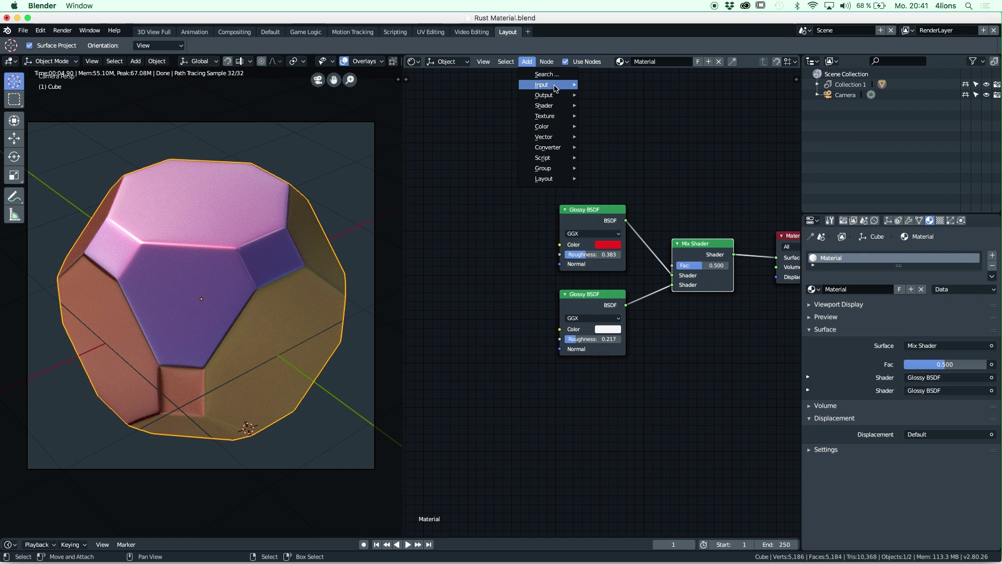
mouse_move(556, 89)
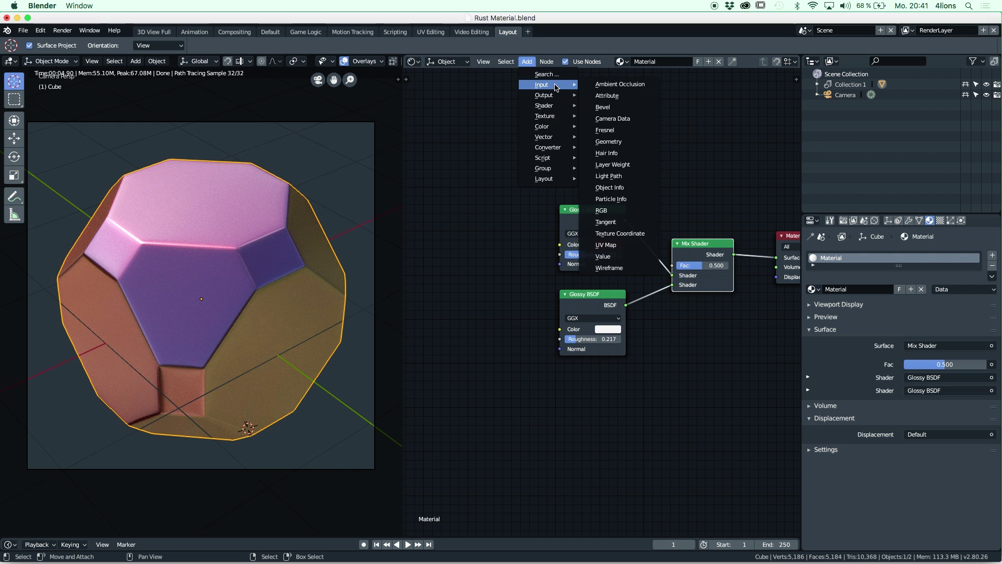
click(612, 147)
click(467, 157)
Step: Connect the Geometry node's Pointiness output to the Mix Shader's Fac input and position the Geometry node above the Glossy nodes
scroll(467, 153, down, 2)
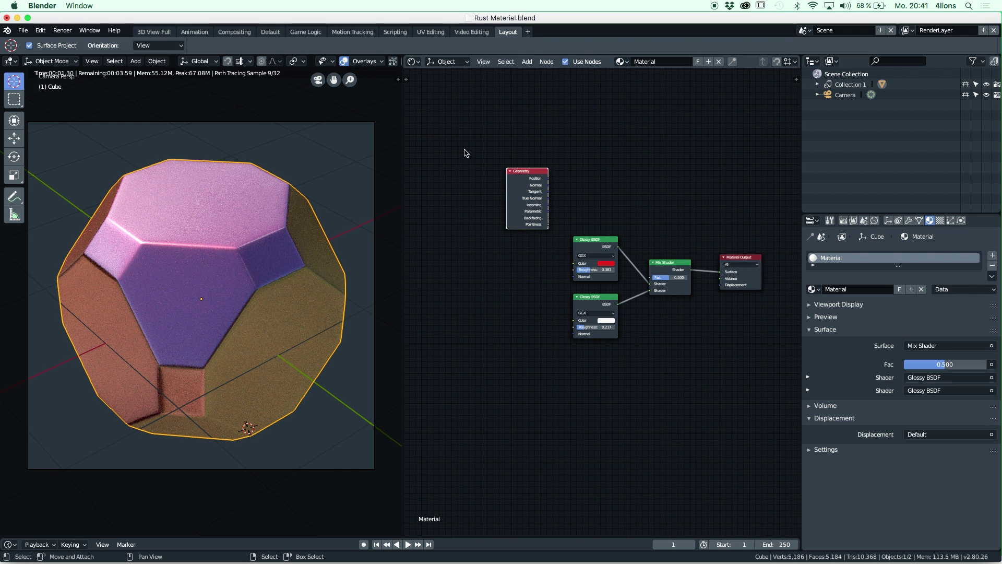
scroll(470, 172, up, 5)
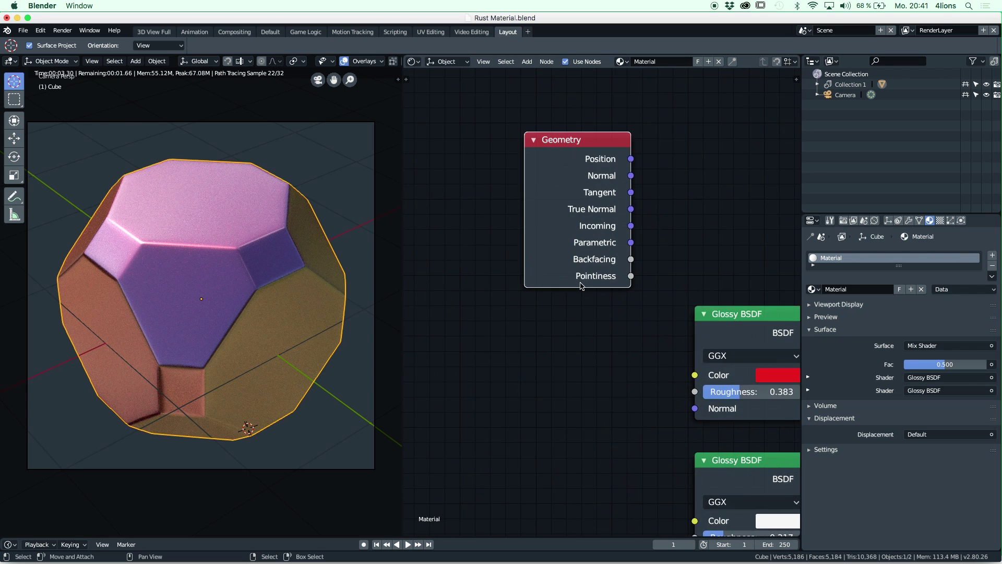
middle_drag(581, 286, 567, 304)
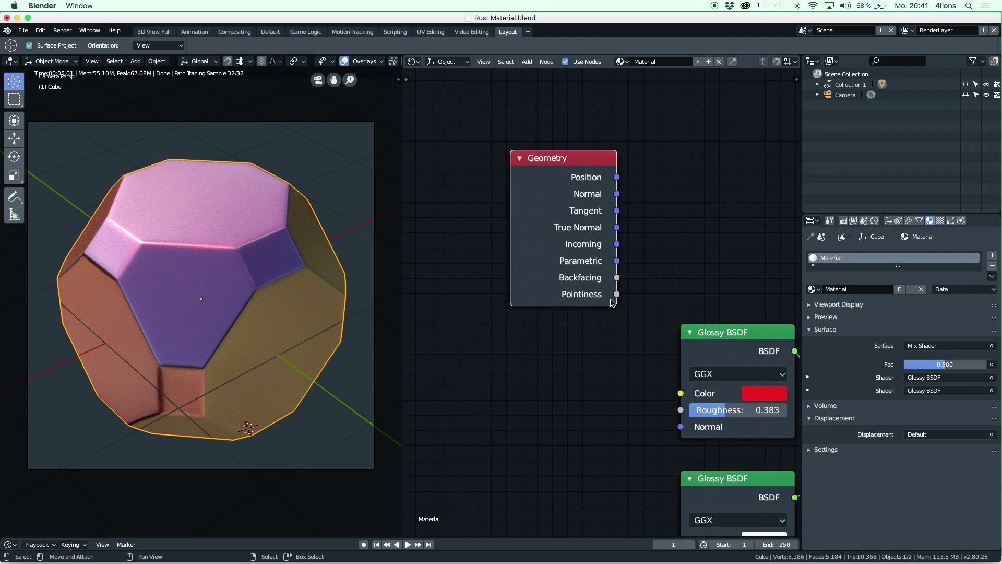
scroll(612, 302, down, 3)
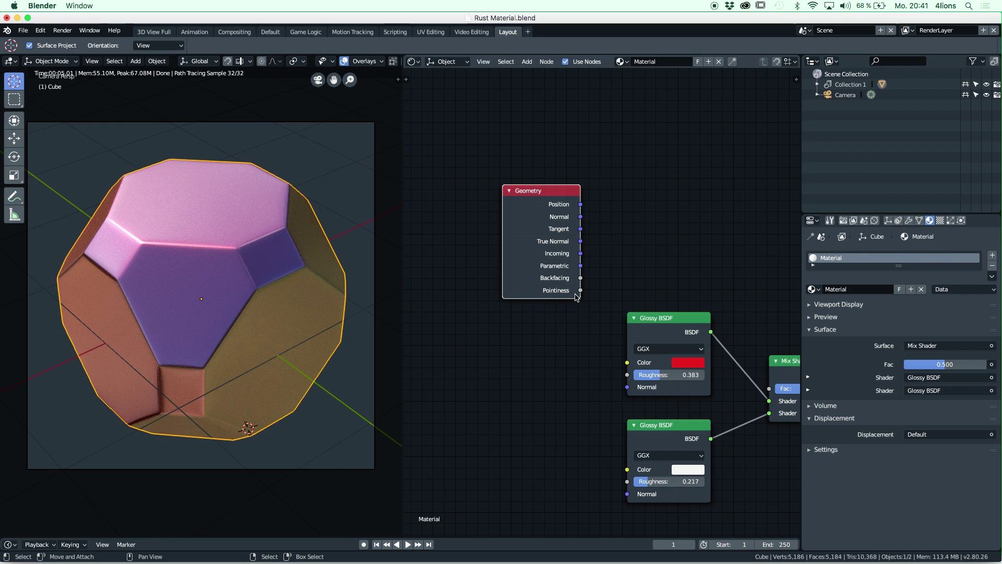
scroll(490, 202, down, 2)
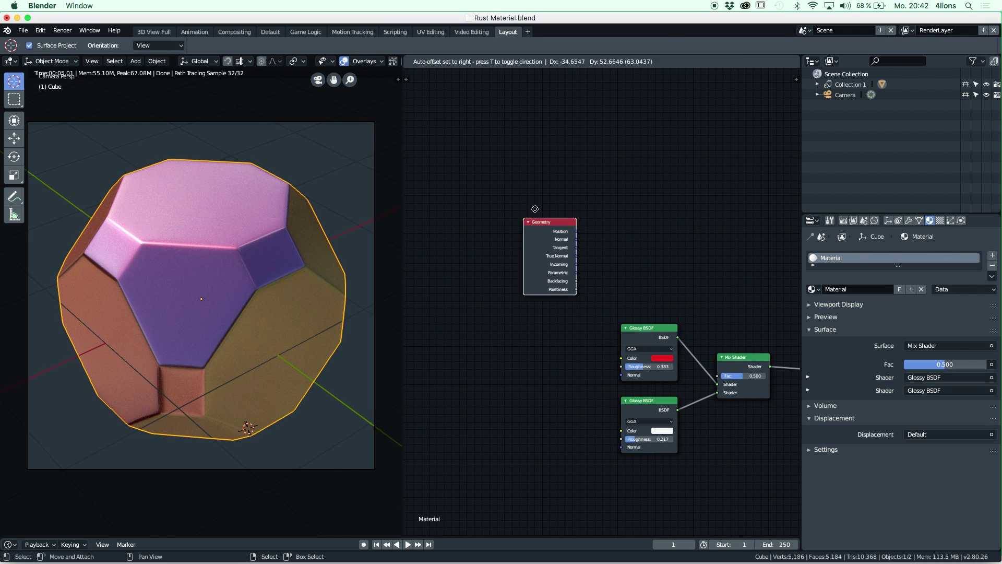
scroll(549, 221, right, 1)
drag(551, 249, 706, 373)
drag(522, 198, 609, 198)
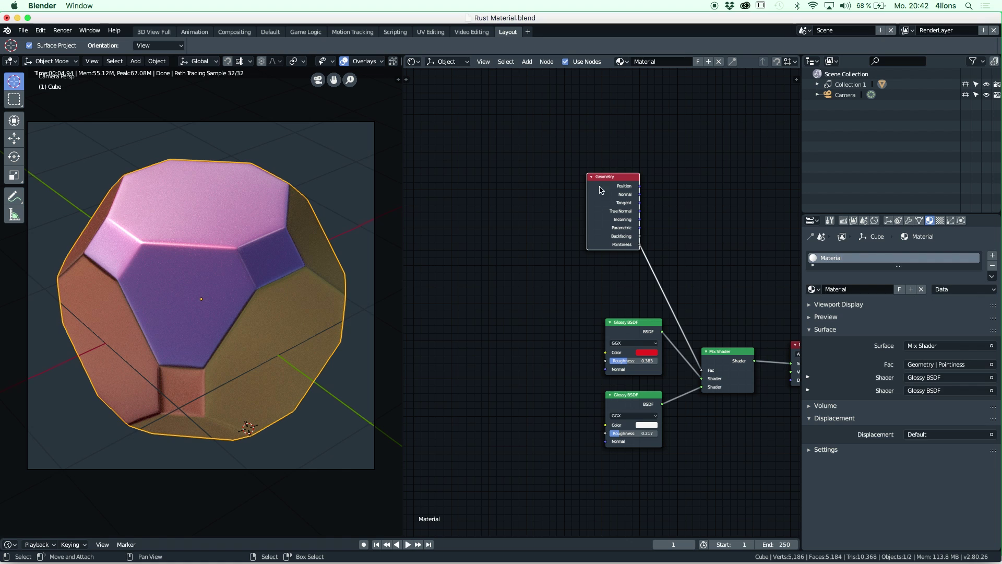
Step: Insert a ColorRamp node into the link between Geometry's Pointiness and the Mix Shader's Fac, and align it beside the Geometry node
click(527, 63)
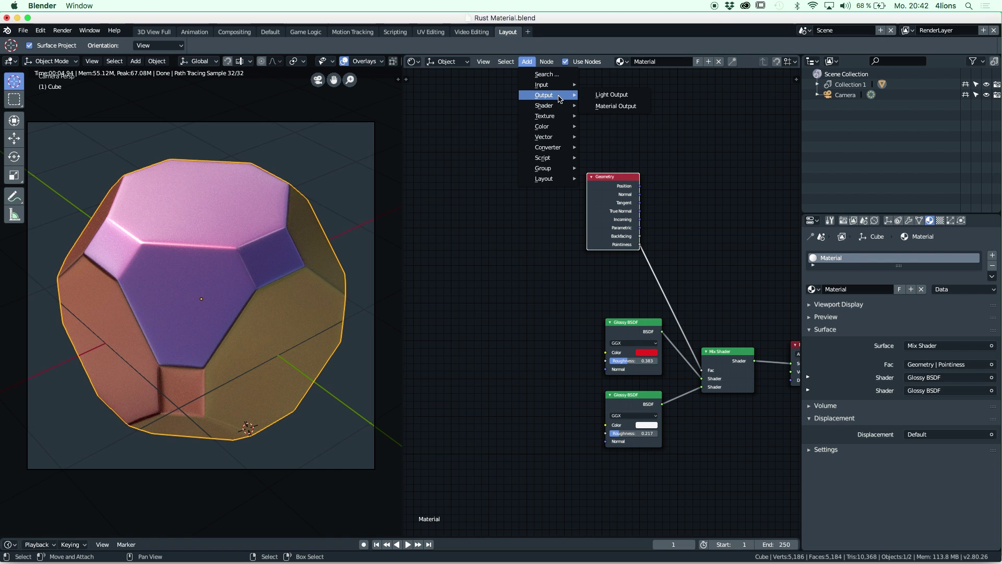
mouse_move(560, 109)
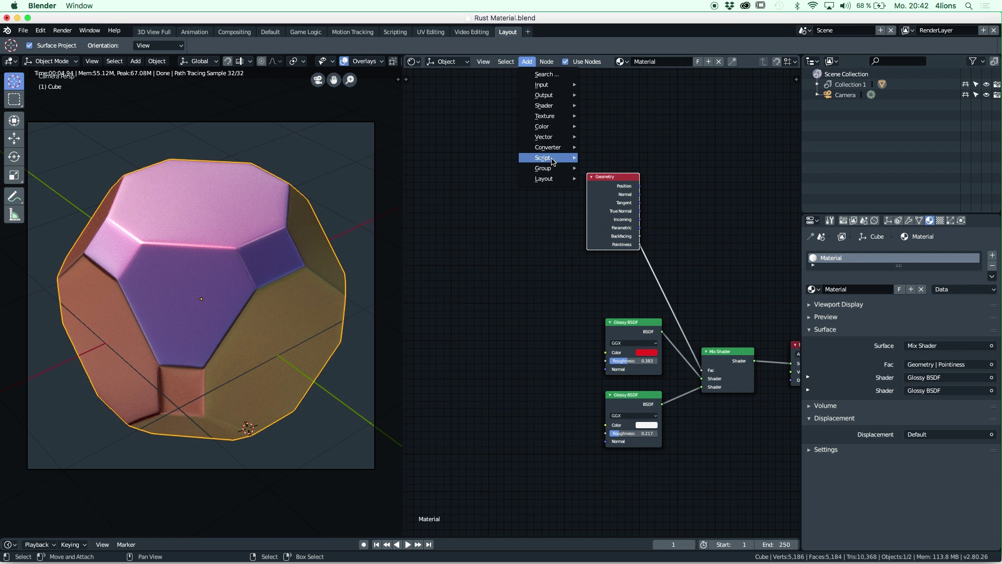
mouse_move(552, 149)
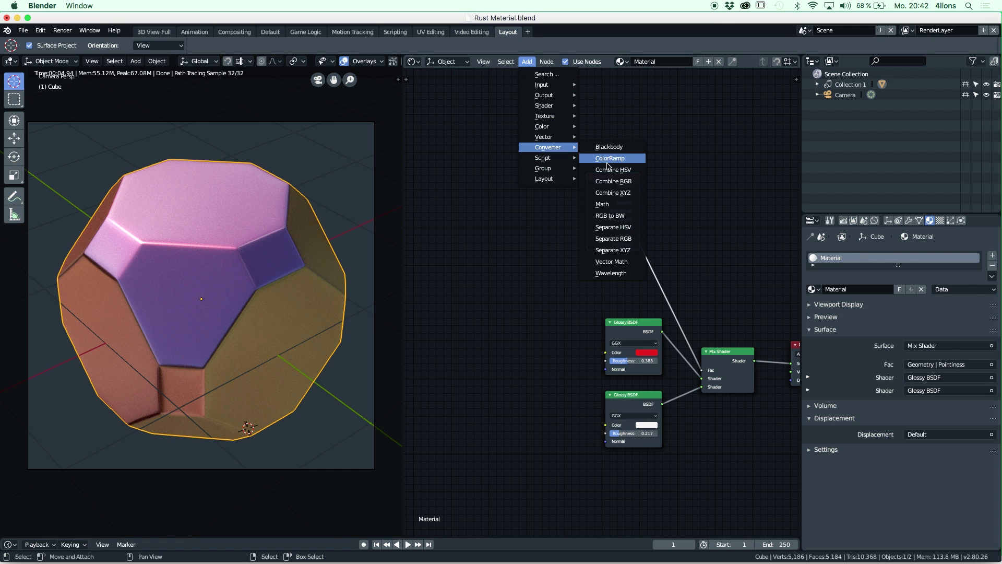
click(606, 161)
click(670, 193)
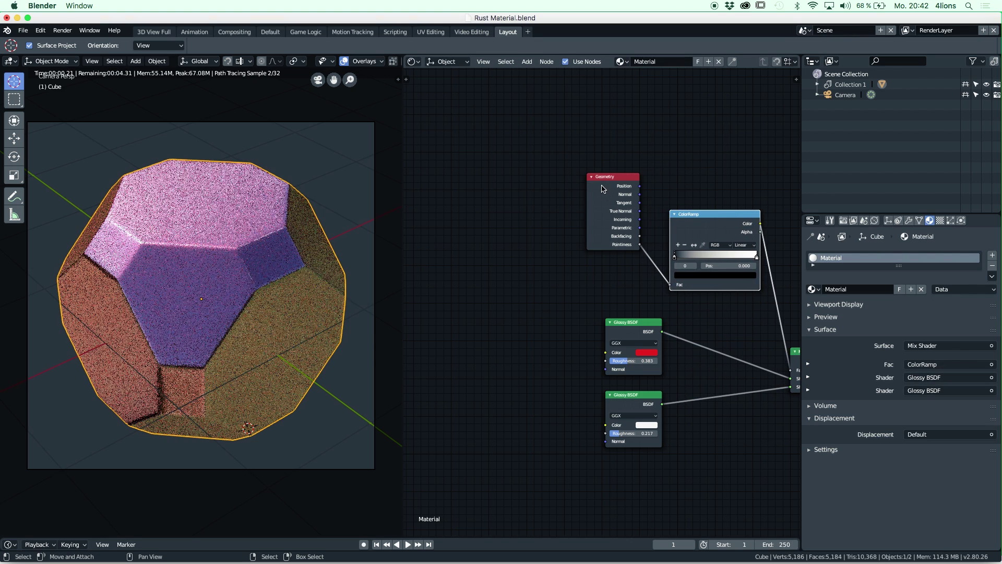
drag(697, 223, 634, 191)
Step: Move the ColorRamp's black stop to 0.504 and the white stop close beside it for a sharp edge mask
middle_drag(583, 273, 527, 277)
scroll(527, 276, up, 3)
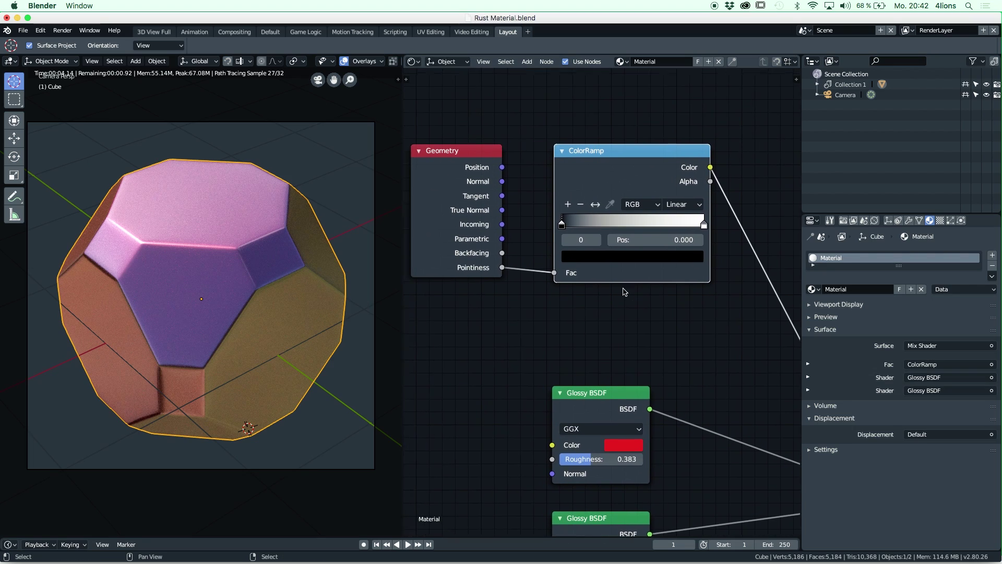
drag(561, 225, 617, 224)
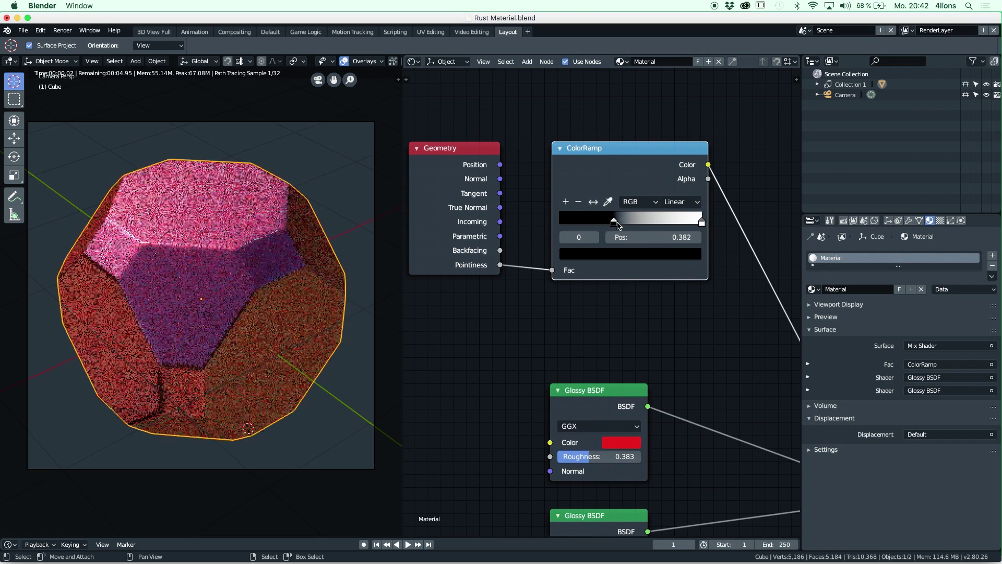
drag(702, 223, 639, 246)
scroll(637, 224, up, 2)
scroll(632, 235, down, 4)
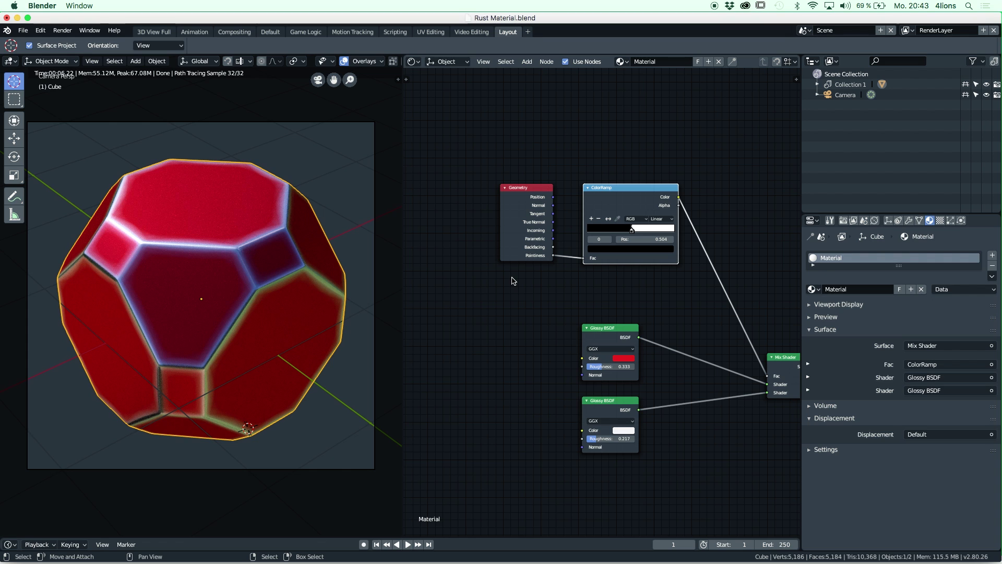
scroll(516, 276, left, 3)
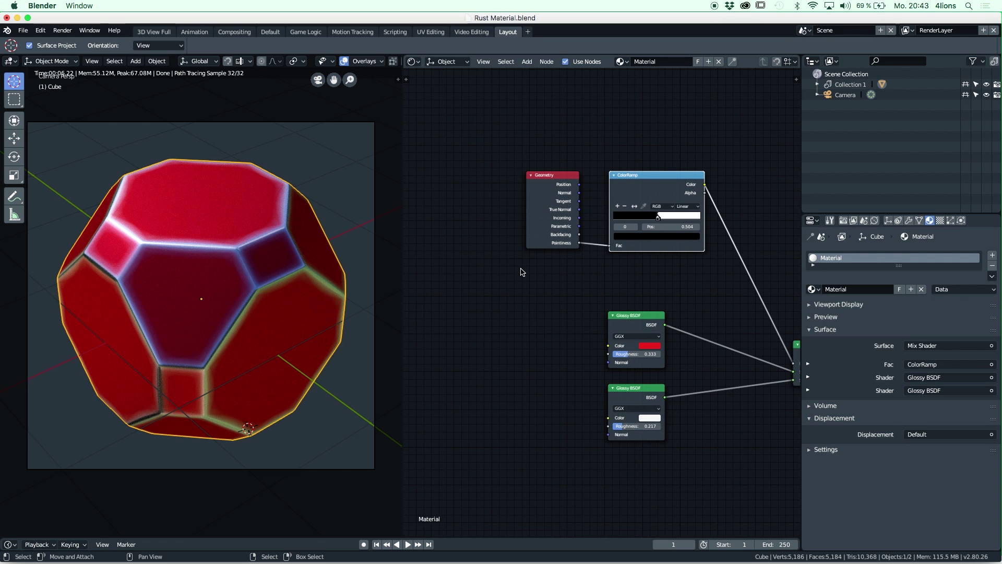
Step: Add a Musgrave Texture node above the ColorRamp node
scroll(521, 268, down, 2)
middle_drag(517, 306, 477, 290)
scroll(493, 291, up, 3)
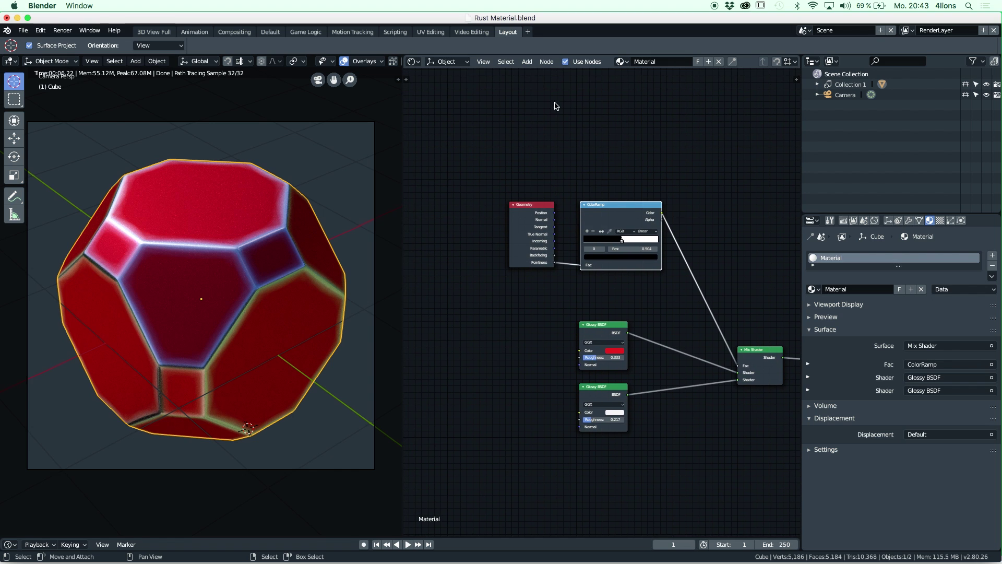
click(546, 62)
mouse_move(527, 61)
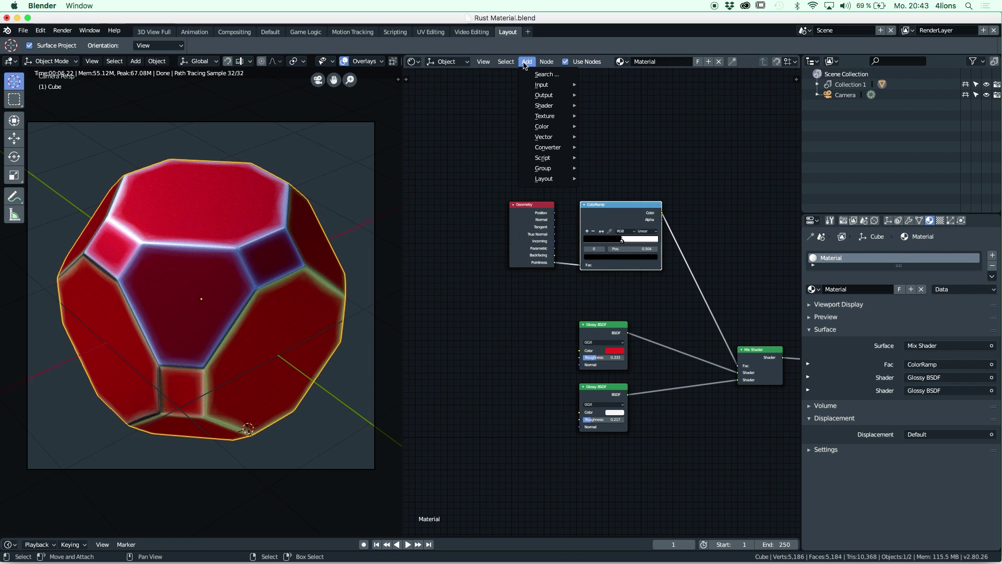
mouse_move(544, 179)
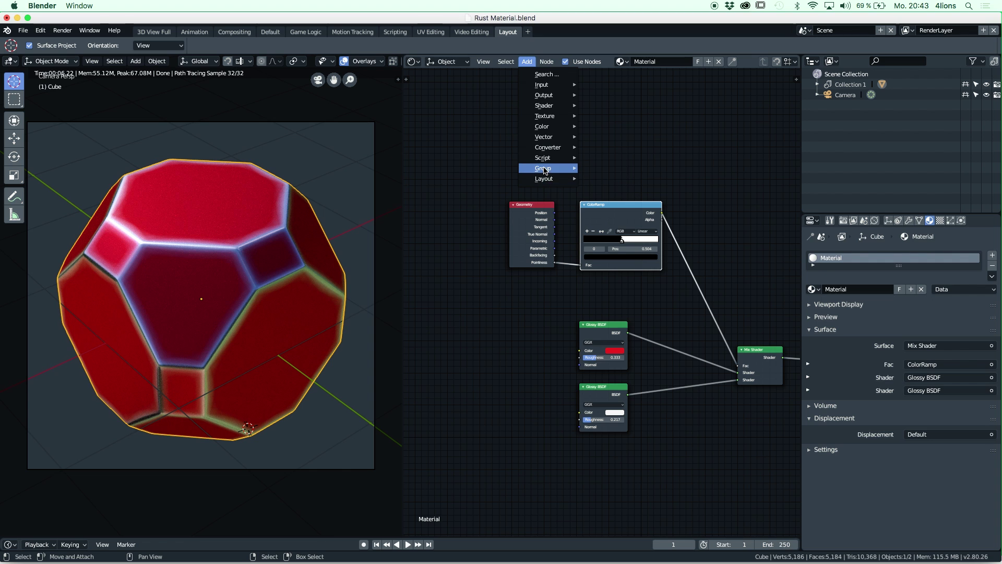
mouse_move(548, 150)
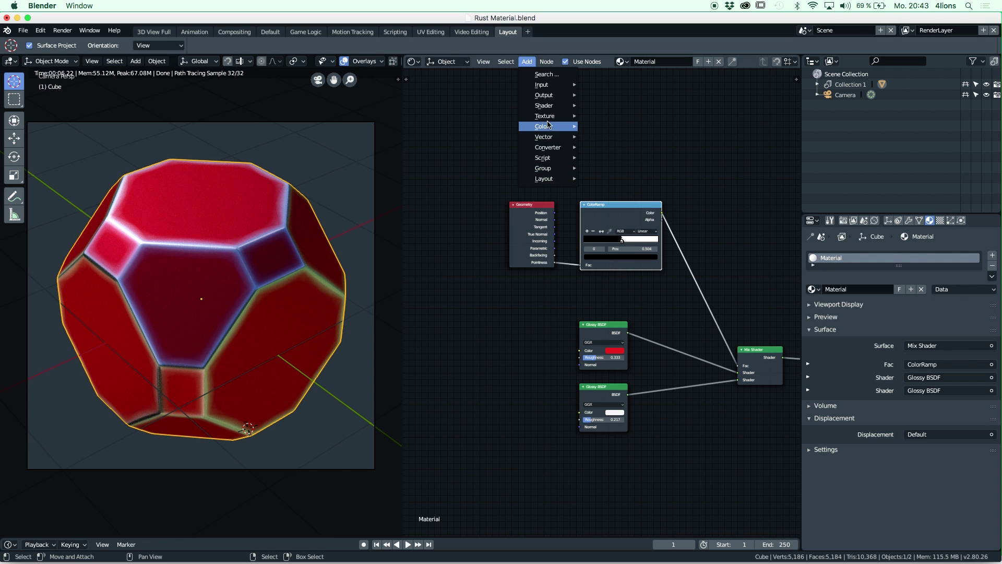
click(614, 196)
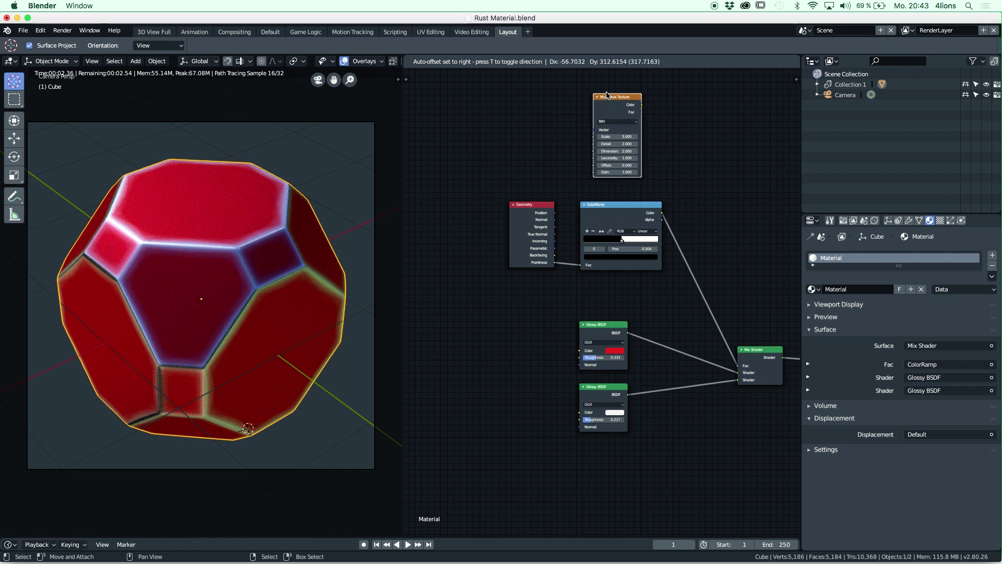
click(614, 102)
ctrl+middle_drag(549, 200, 568, 262)
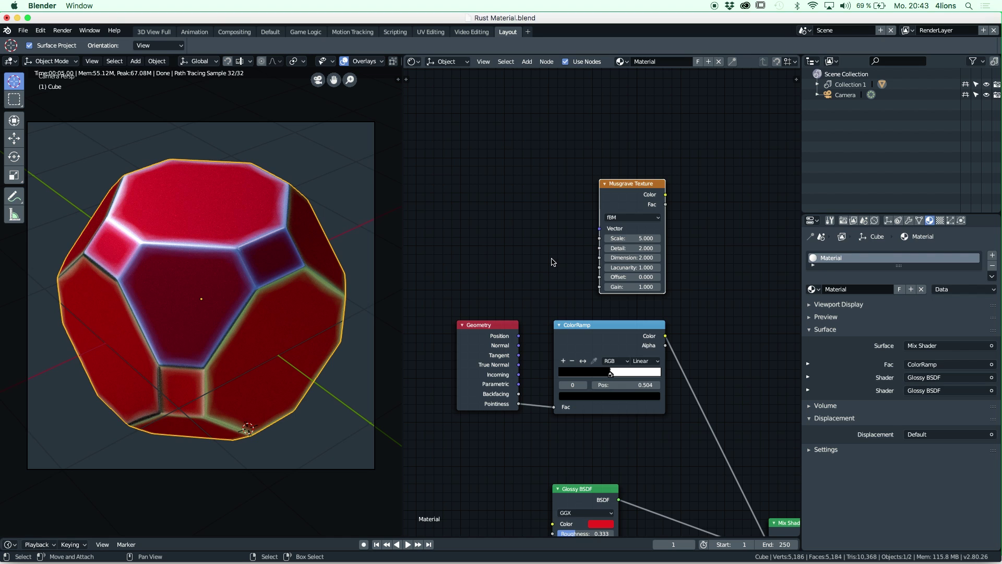
middle_drag(553, 262, 570, 261)
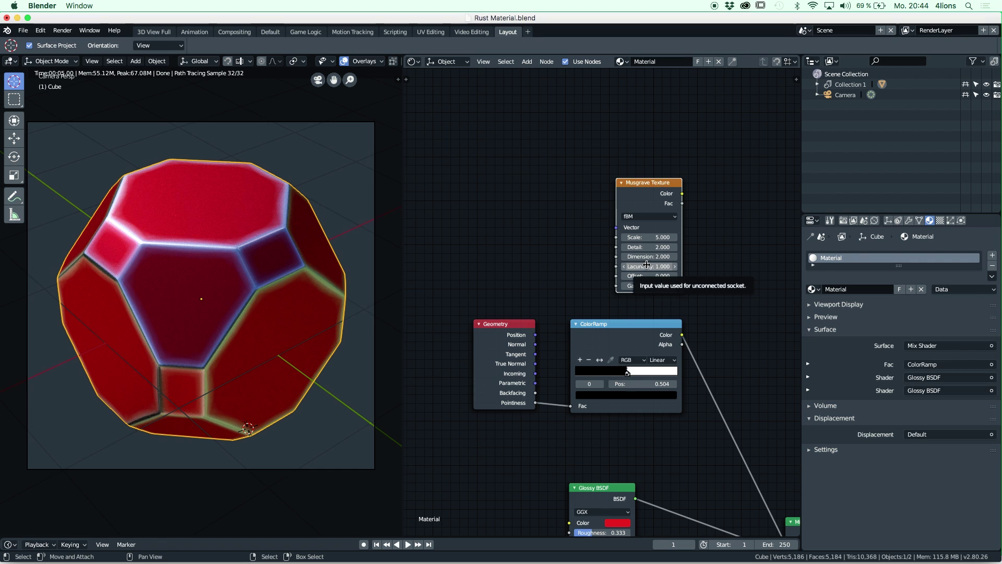
Step: Set the Musgrave Texture's Scale to 14, Detail to 6.8 and Dimension to 0.2
click(654, 238)
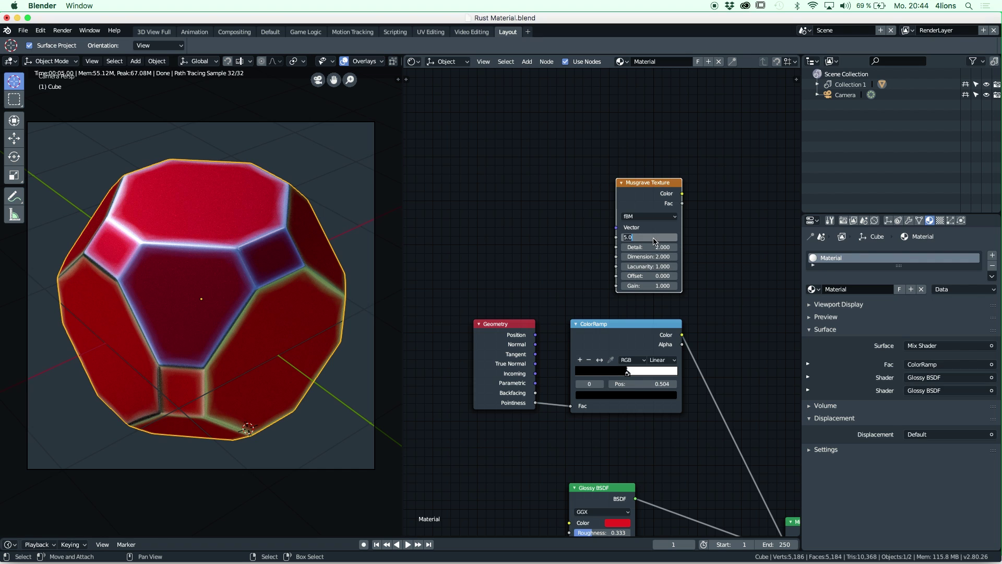
text(14)
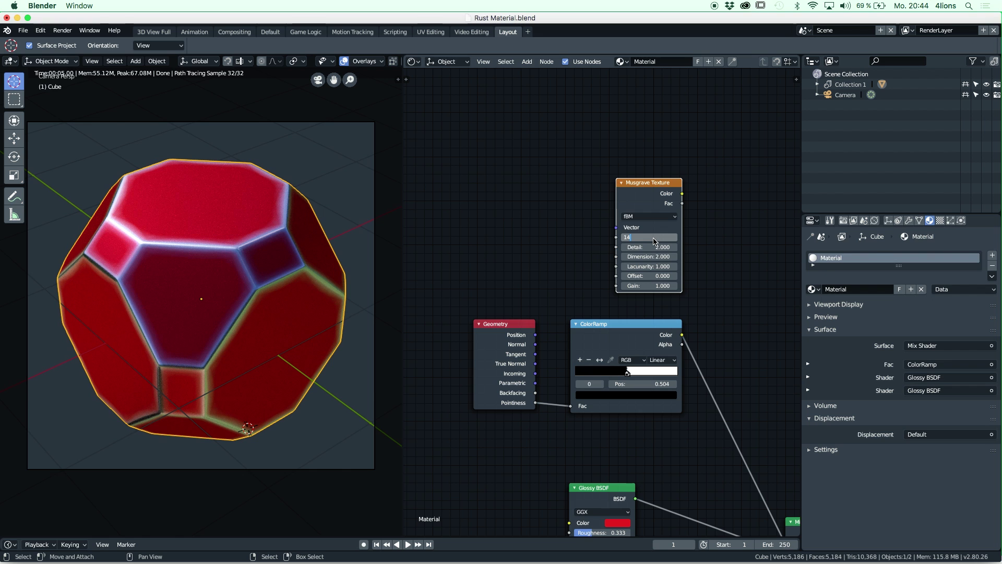
key(Return)
click(659, 250)
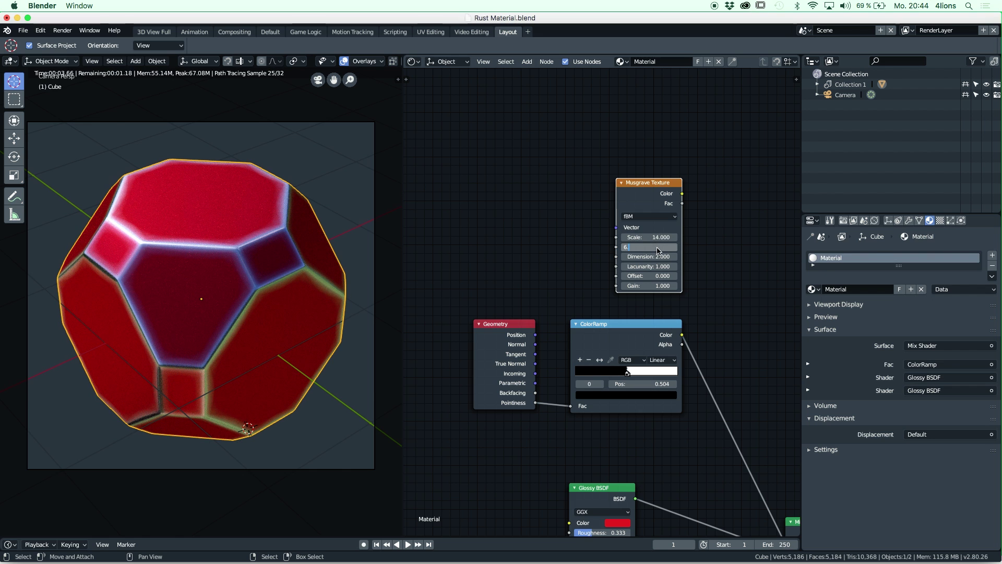
key(Return)
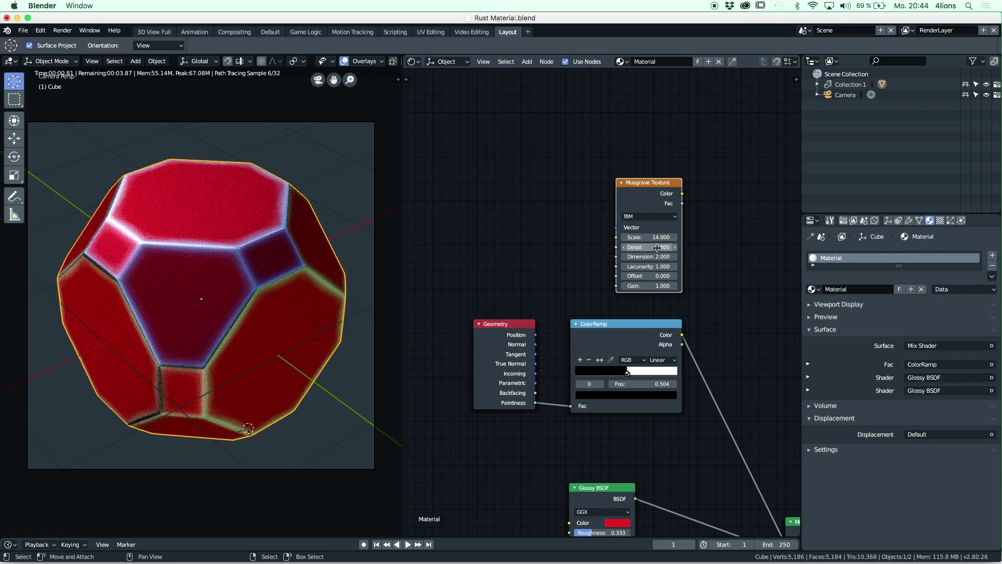
click(657, 257)
text(0.2)
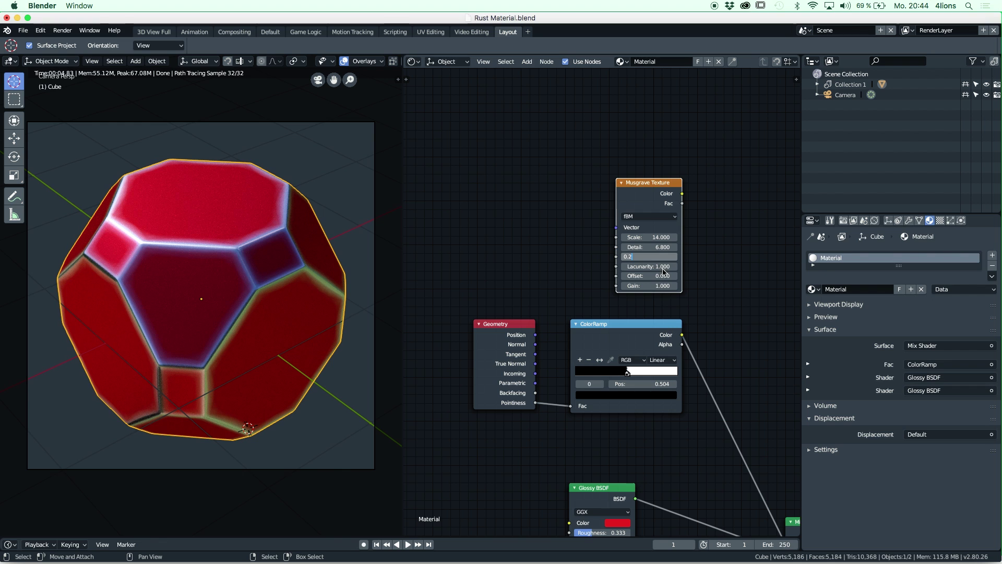
key(Return)
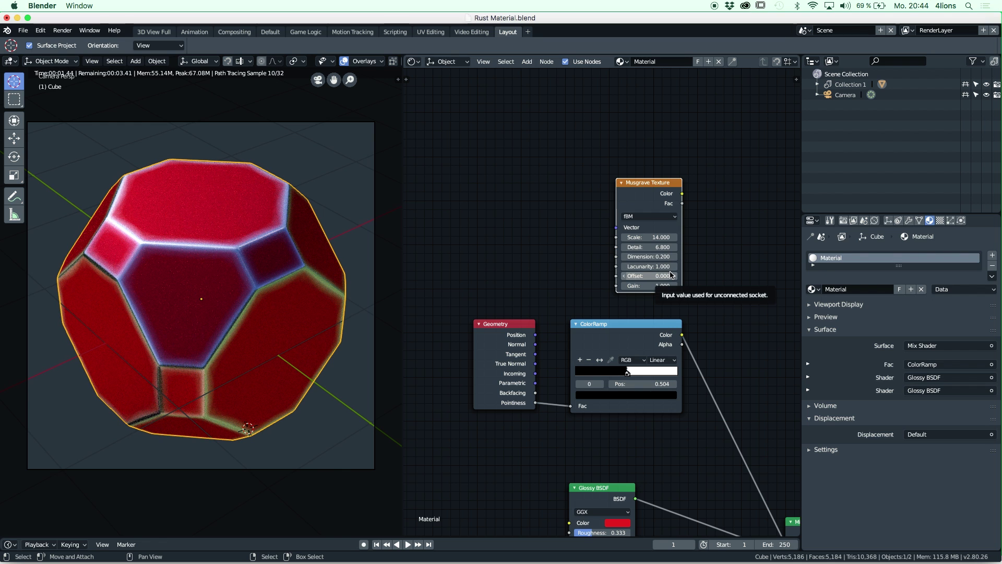
Step: Set the Musgrave Texture's Lacunarity to 1.6 and Gain to 0.4
click(665, 267)
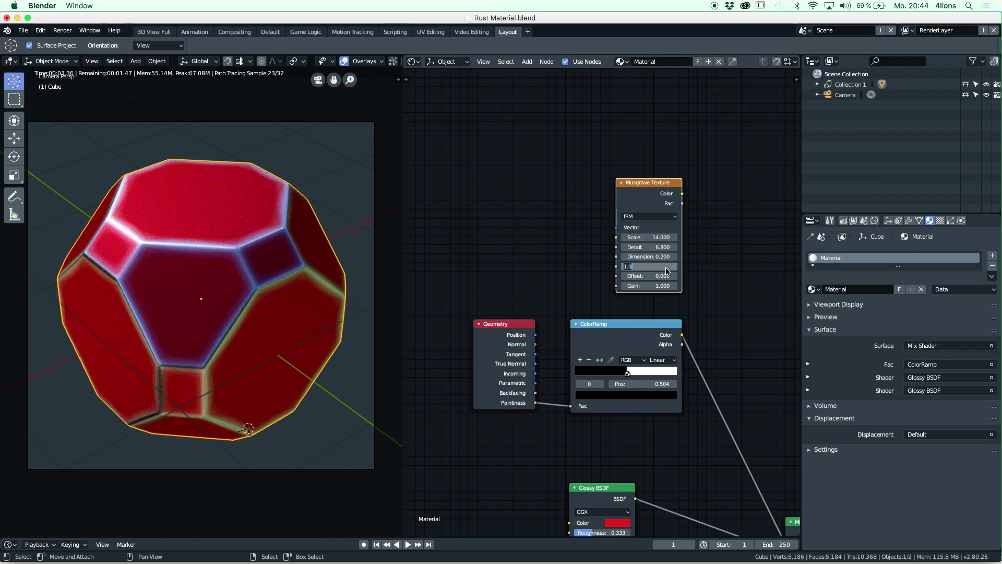
text(1)
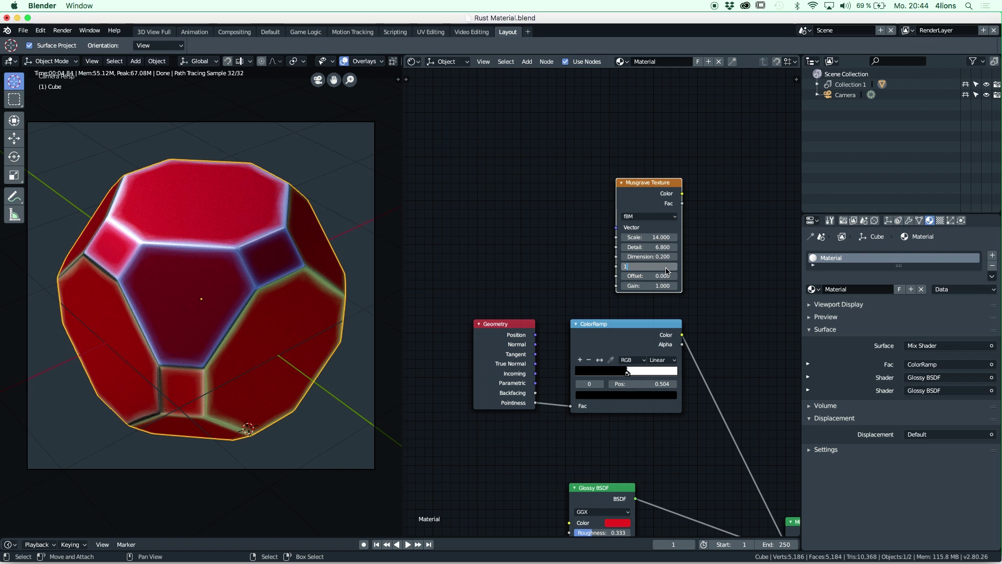
text(.6)
key(Return)
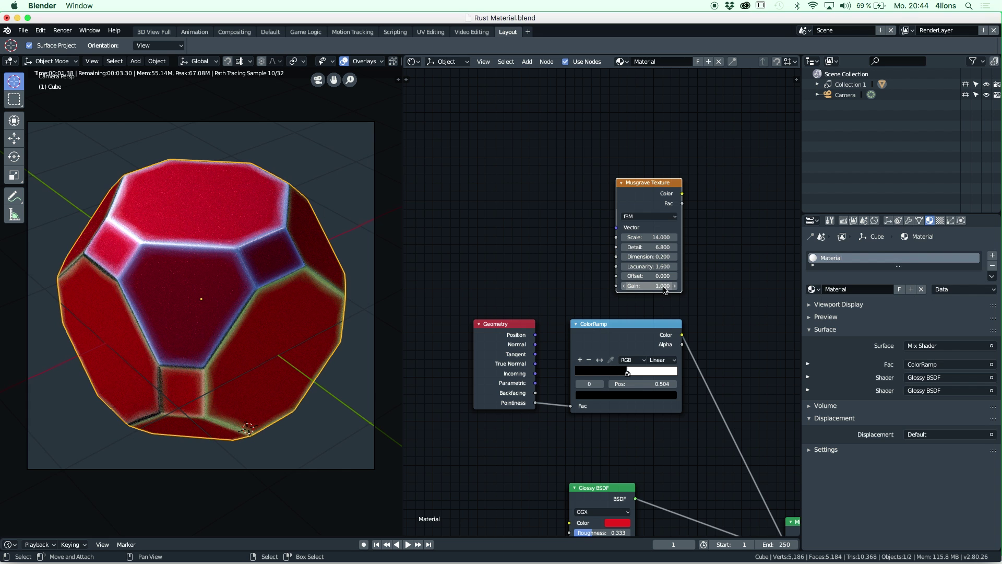
click(663, 286)
key(Return)
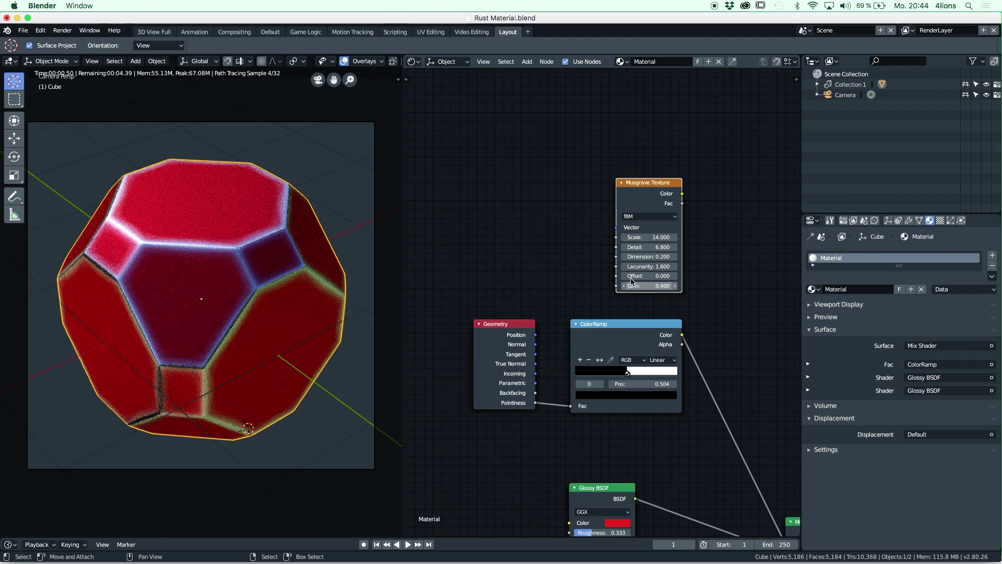
Step: Connect the Musgrave Texture's Color output directly to the Mix Shader's Fac input to preview the pattern on the cube
middle_drag(563, 241, 490, 219)
scroll(490, 219, down, 3)
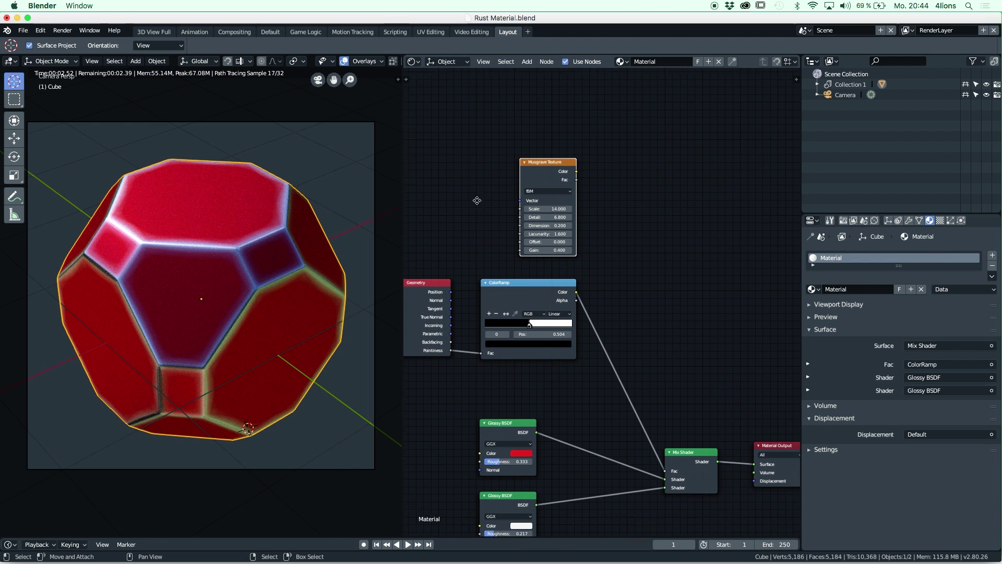
drag(530, 161, 619, 460)
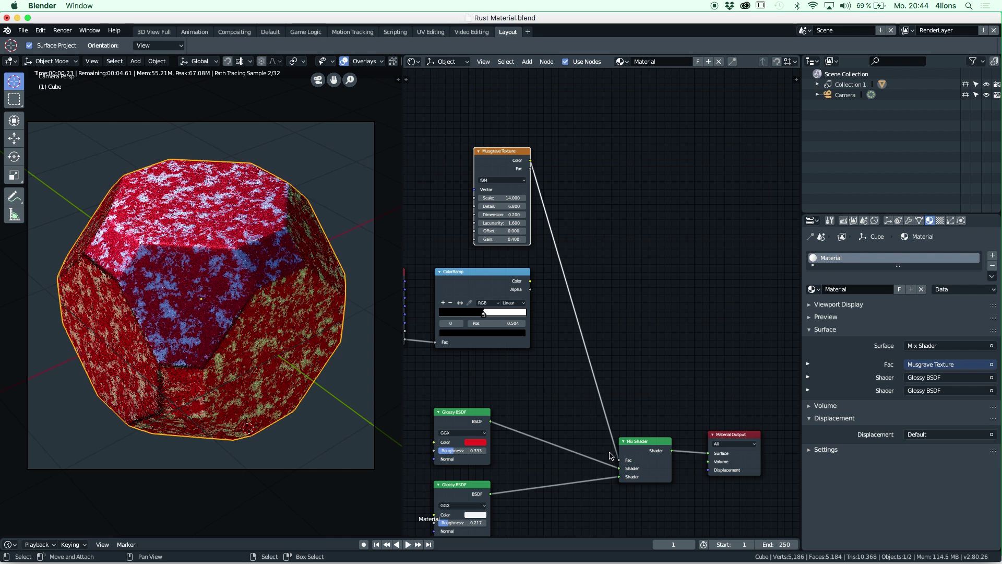
middle_drag(568, 418, 632, 427)
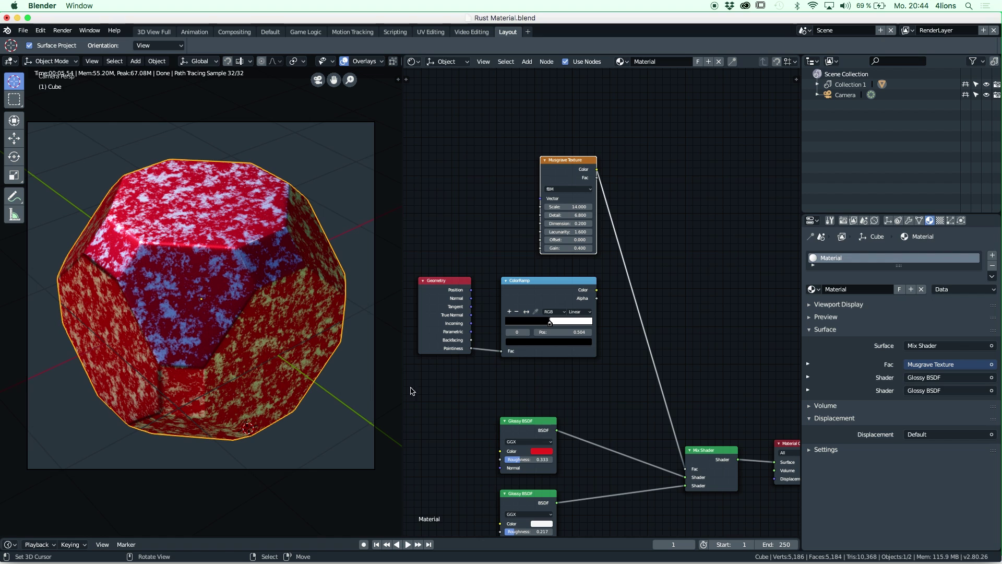
Step: Add a Texture Coordinate node beside the Musgrave Texture and connect its Object output to the Musgrave's Vector input
scroll(458, 380, left, 3)
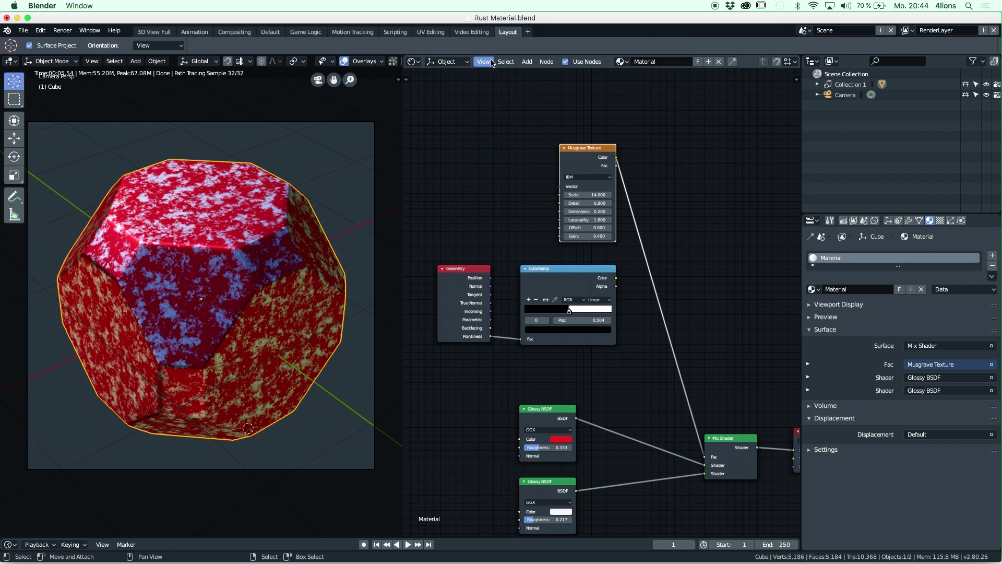
click(545, 62)
mouse_move(529, 64)
click(528, 63)
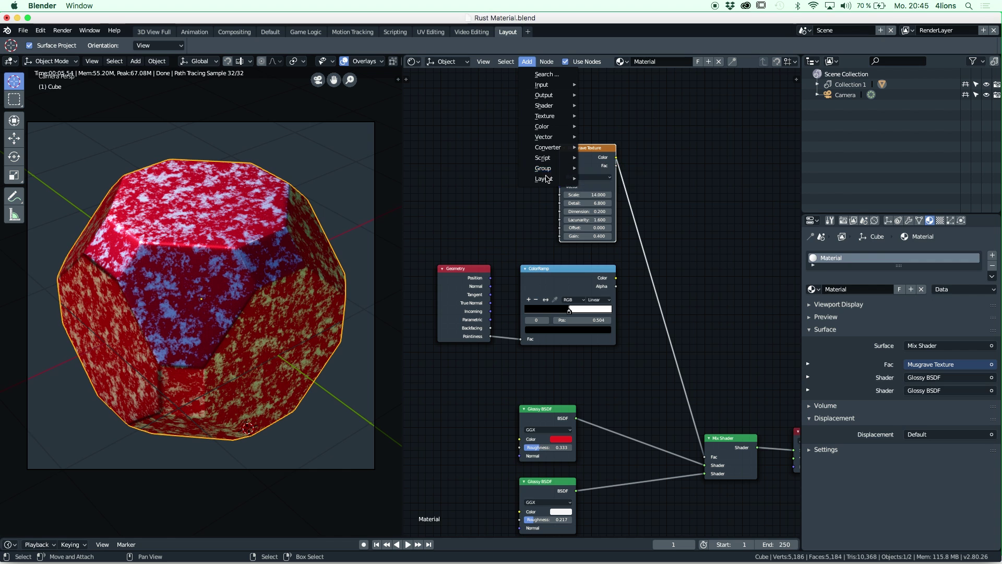
mouse_move(547, 180)
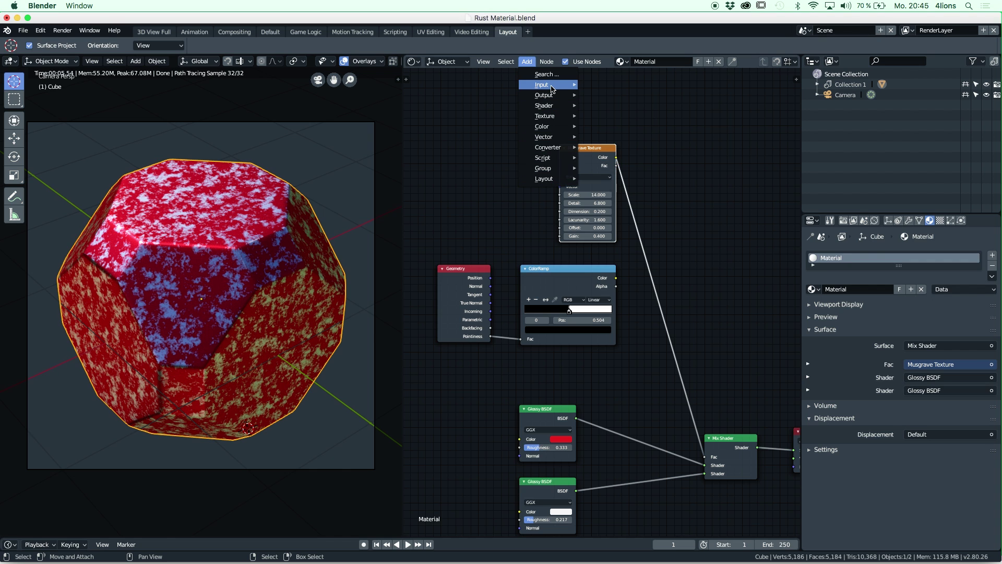
mouse_move(552, 86)
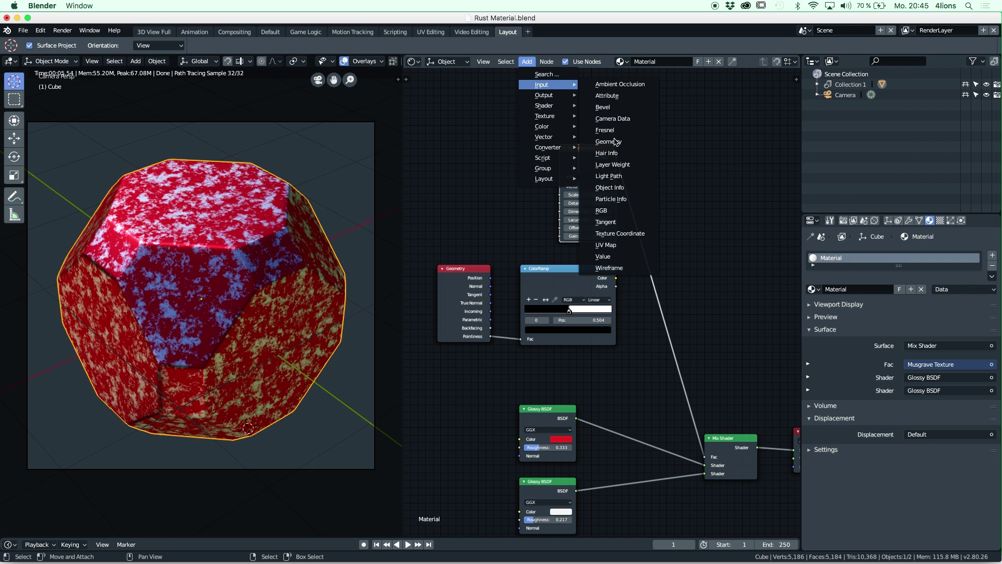
click(621, 234)
click(486, 191)
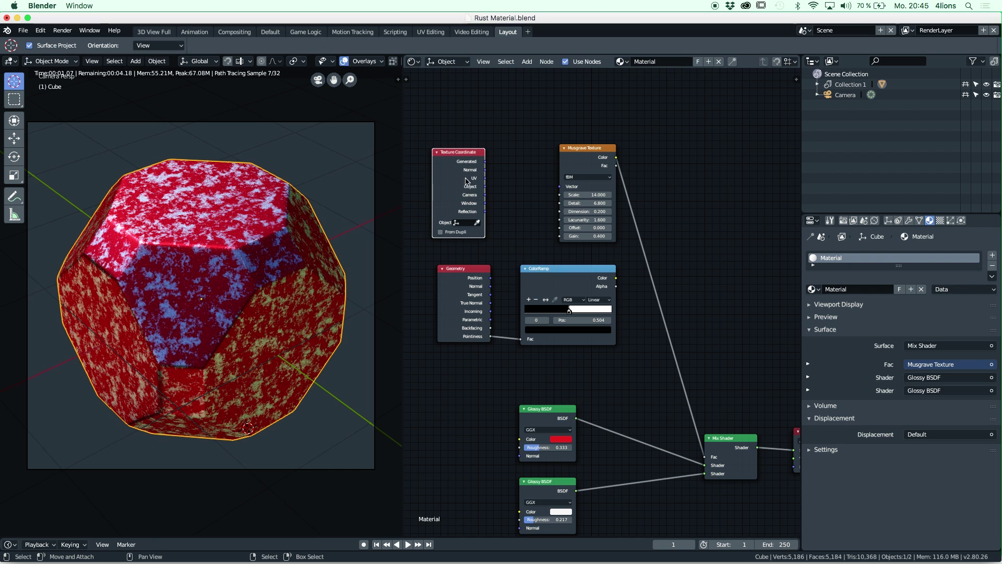
drag(486, 190, 562, 191)
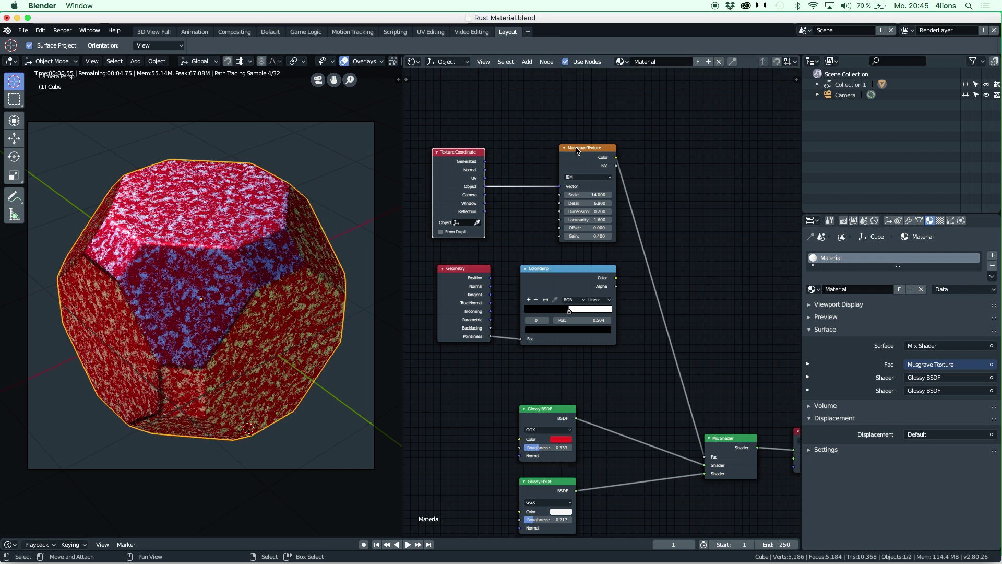
Step: Move the Musgrave Texture closer to the Texture Coordinate node and reconnect the ColorRamp's Color output to the Mix Shader's Fac
mouse_move(578, 146)
mouse_down()
mouse_move(544, 150)
mouse_move(566, 151)
mouse_up()
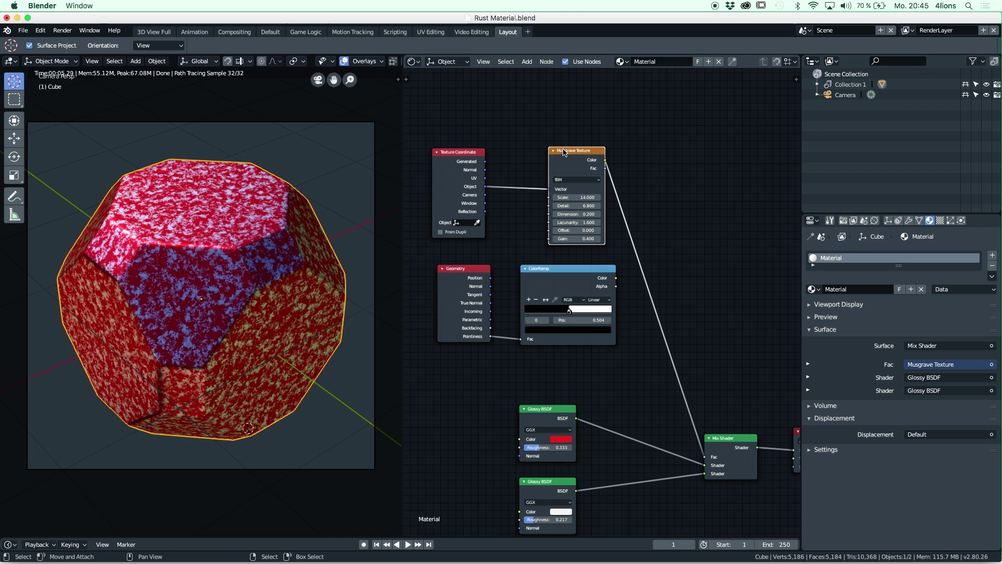
scroll(531, 150, down, 3)
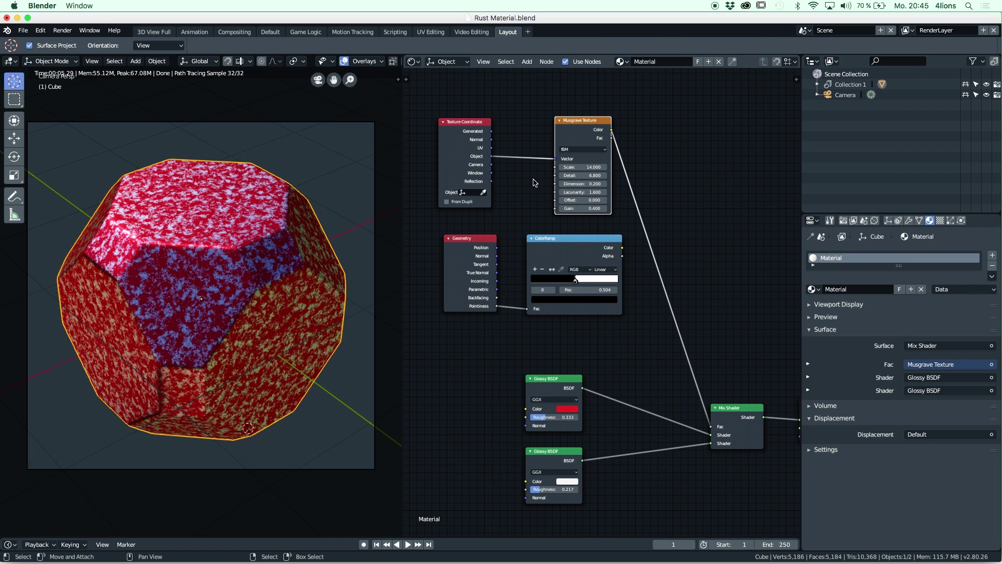
scroll(528, 178, right, 2)
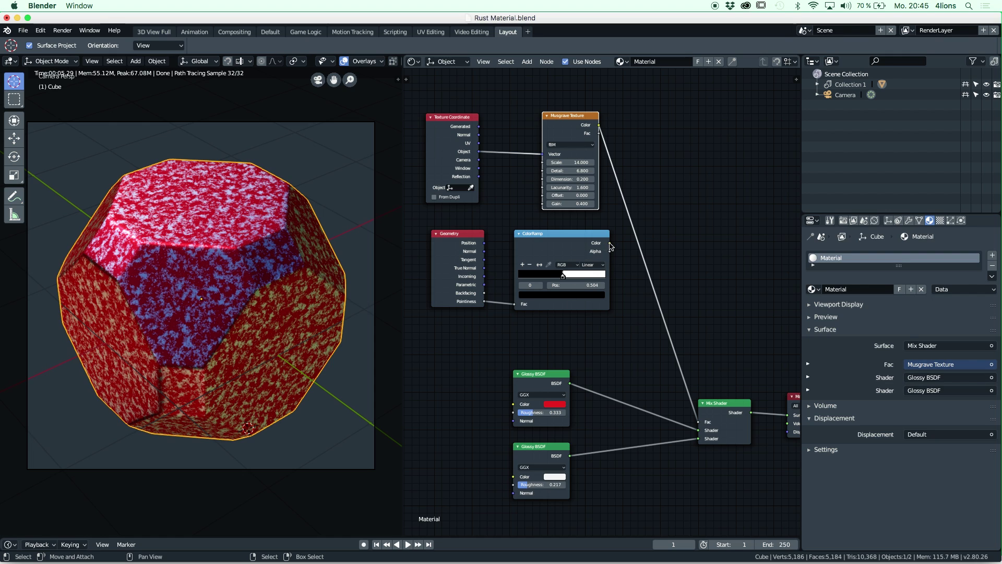
drag(610, 243, 698, 422)
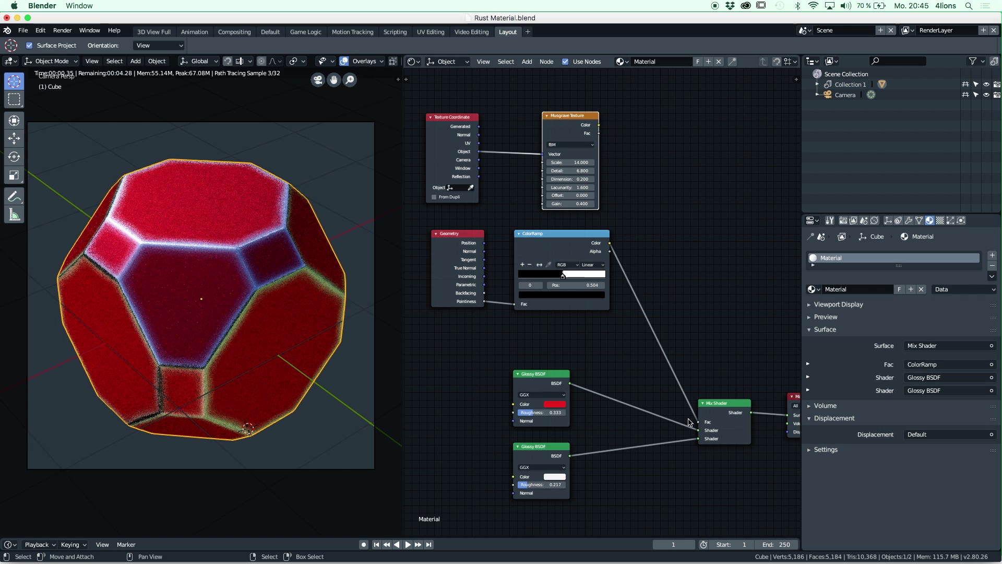
Step: Add a Math node and connect the Musgrave Texture's Color and the ColorRamp's Color to its first and second Value inputs
click(526, 61)
mouse_move(562, 153)
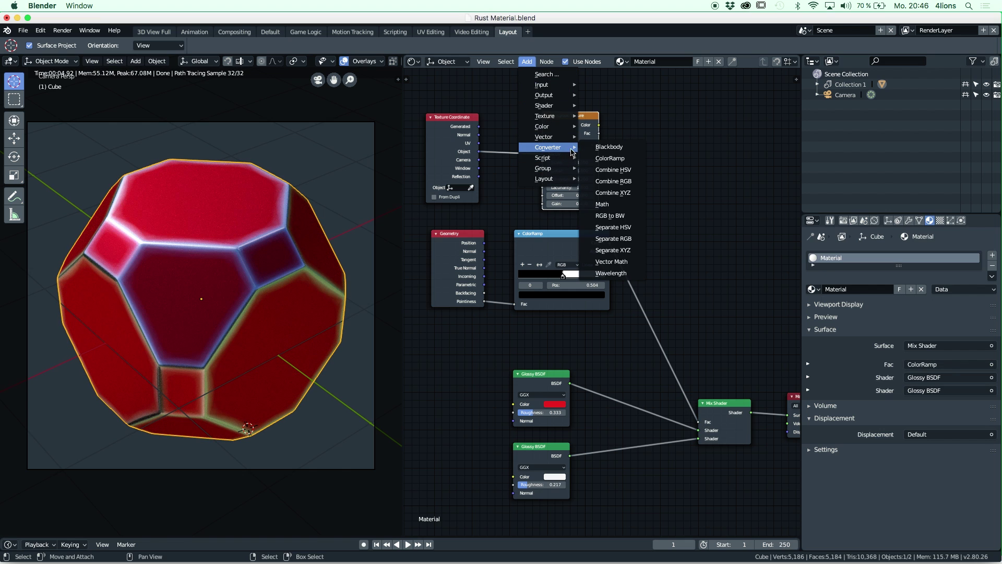
click(606, 204)
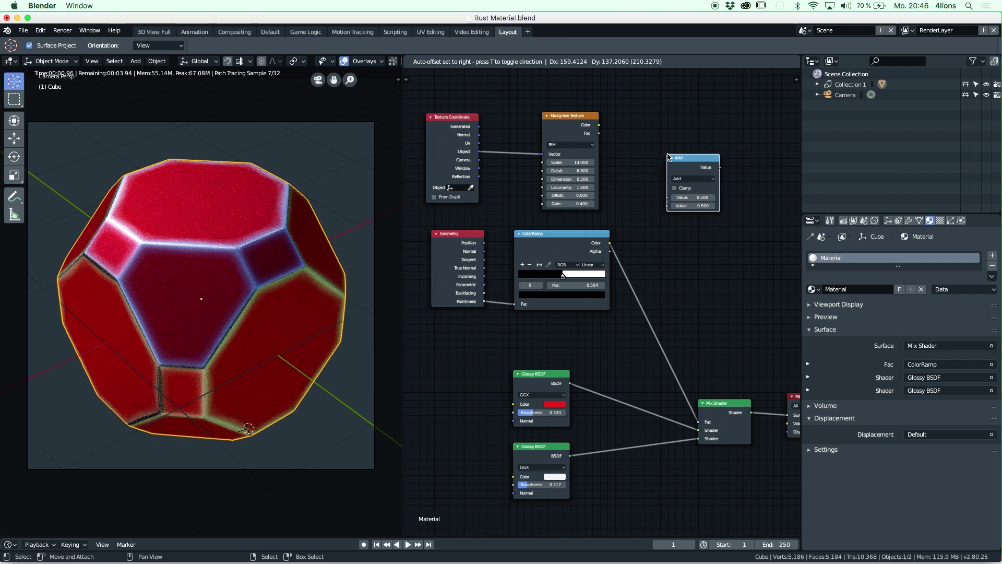
click(686, 151)
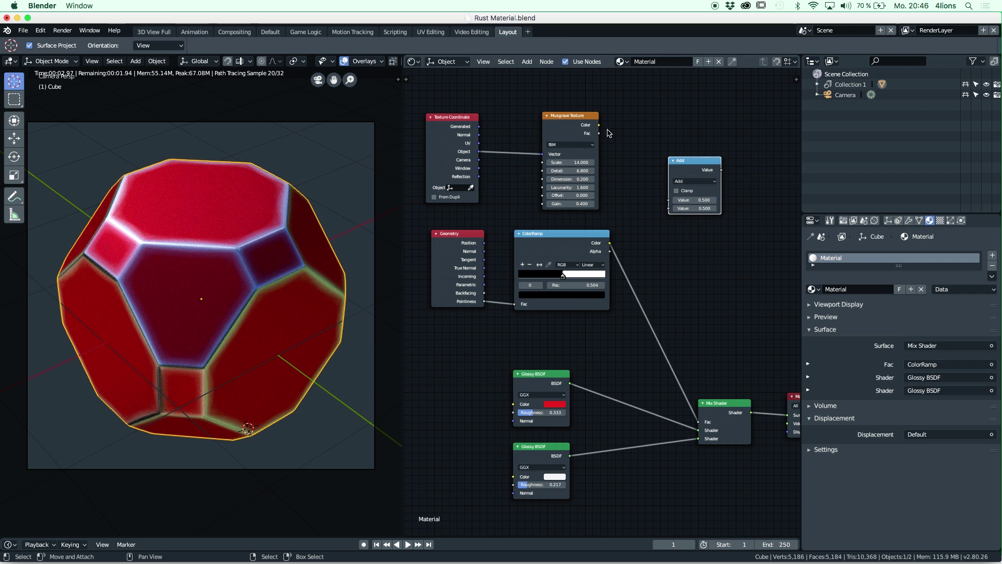
drag(600, 129, 670, 200)
drag(610, 243, 671, 209)
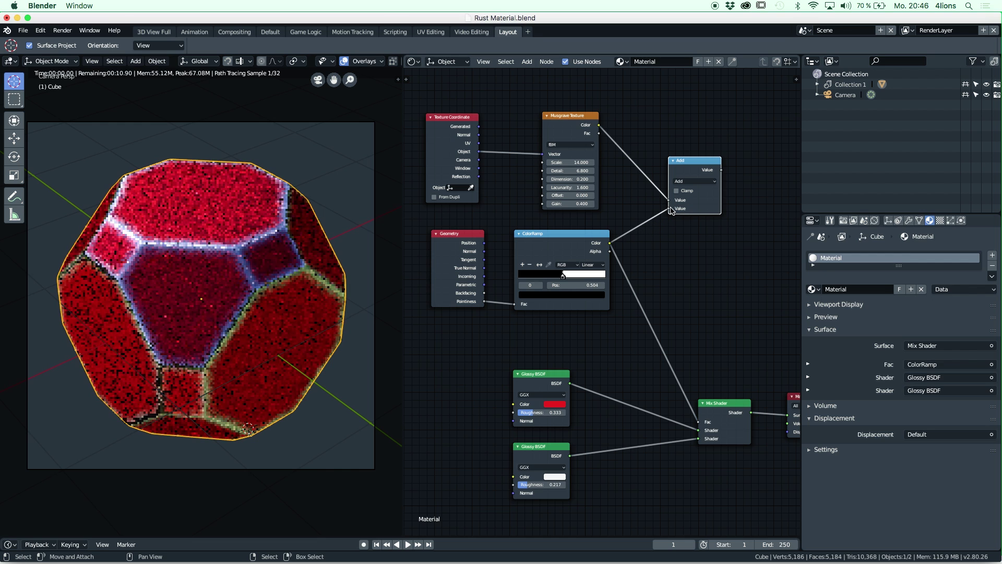
Step: Set the Math node's operation to Multiply and connect its Value output to the Mix Shader's Fac input
drag(697, 162, 673, 180)
middle_drag(672, 180, 655, 179)
click(650, 200)
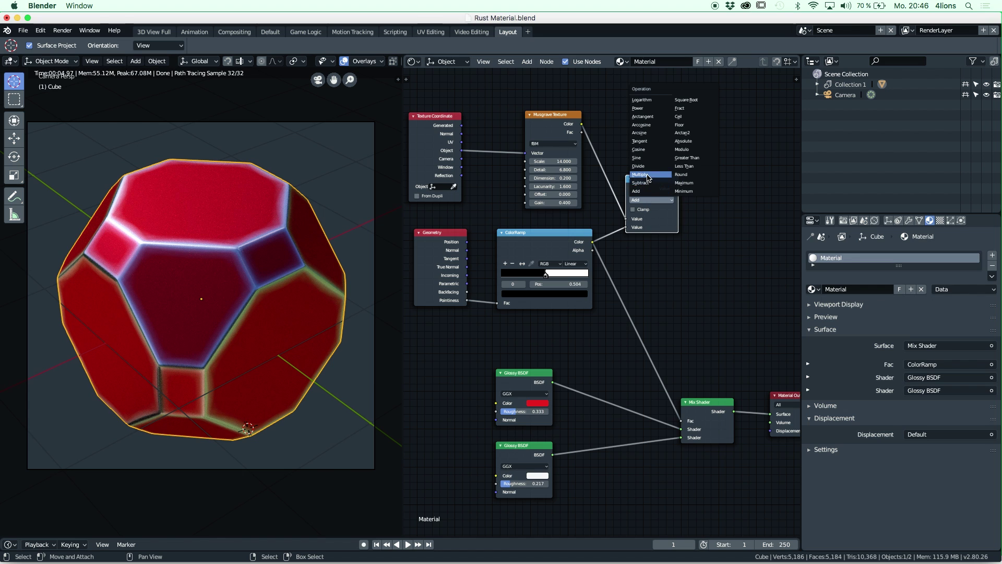
click(640, 174)
middle_drag(691, 249, 630, 238)
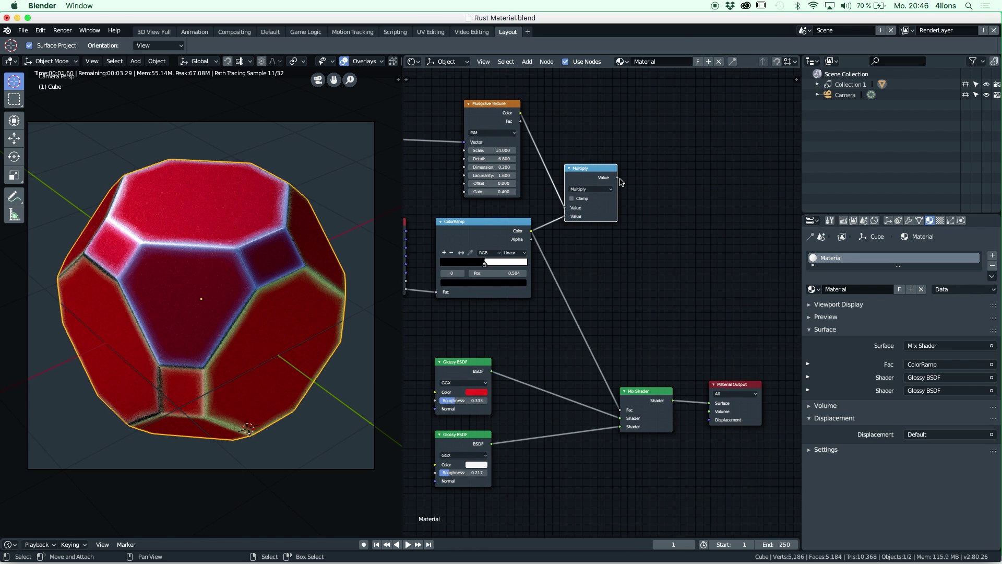
drag(619, 178, 625, 411)
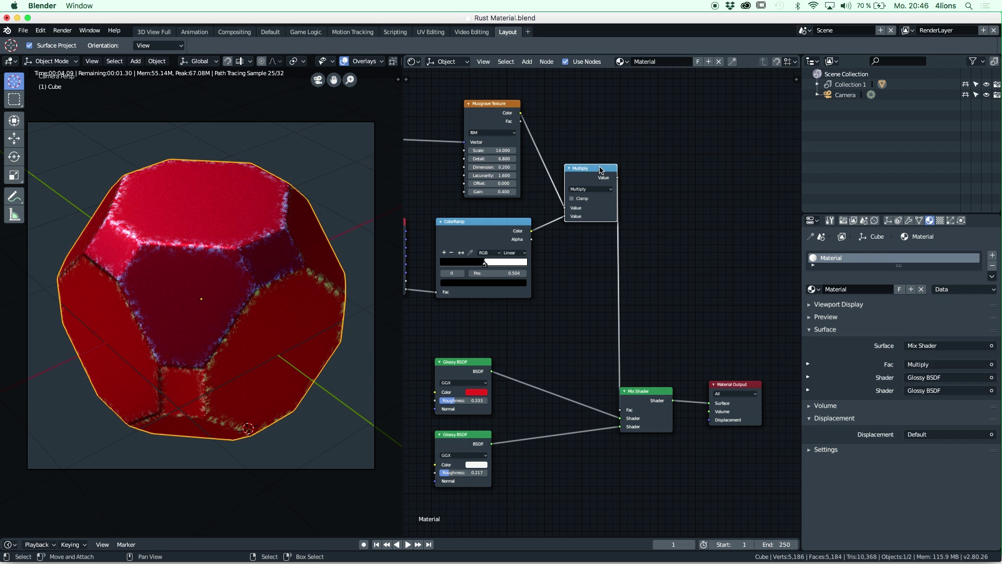
drag(597, 169, 596, 222)
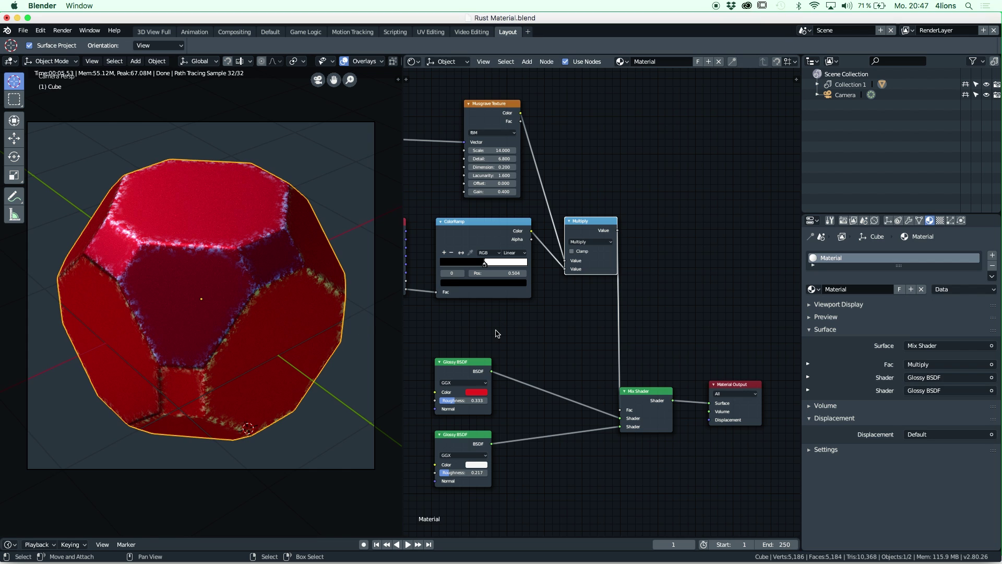
Step: Duplicate the Geometry and ColorRamp nodes together and place the copies above the Texture Coordinate and Musgrave Texture nodes
middle_drag(479, 336, 583, 323)
scroll(584, 322, down, 1)
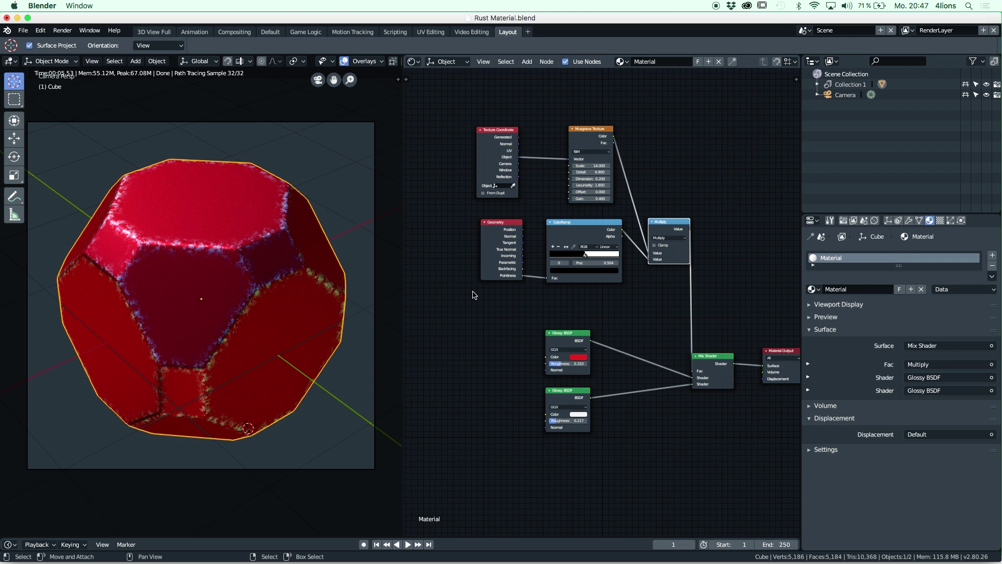
middle_drag(477, 298, 439, 251)
click(439, 252)
shift+click(566, 251)
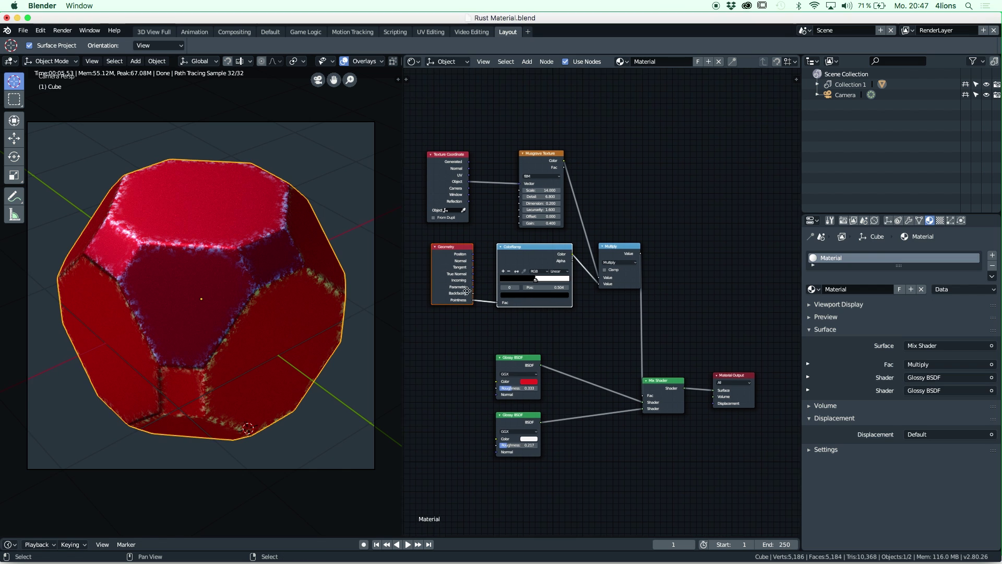
middle_drag(476, 261, 494, 368)
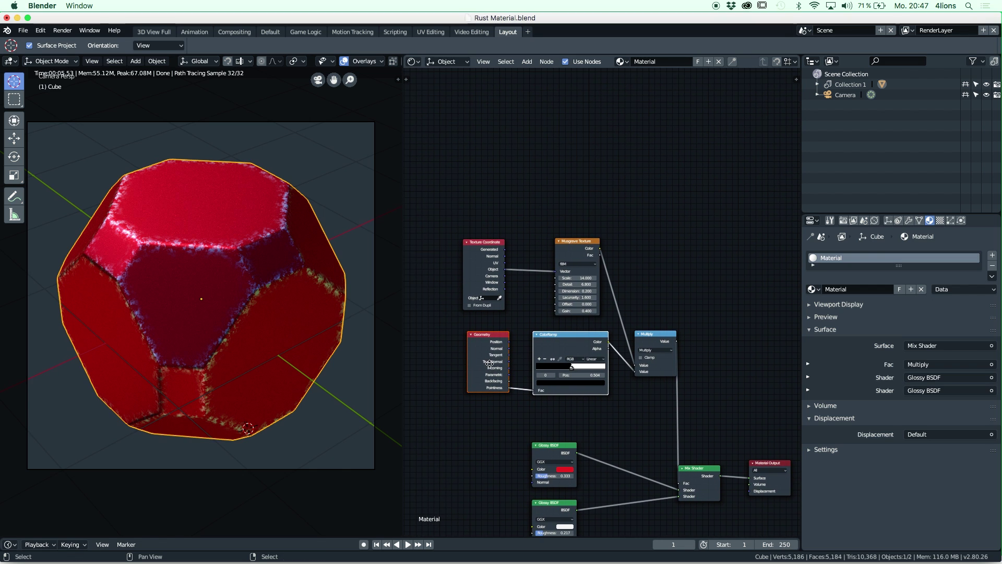
key(shift+d)
click(489, 167)
Step: Move the Multiply node aside and connect the duplicated ColorRamp's Color output to the Mix Shader's Fac
middle_drag(652, 336, 560, 325)
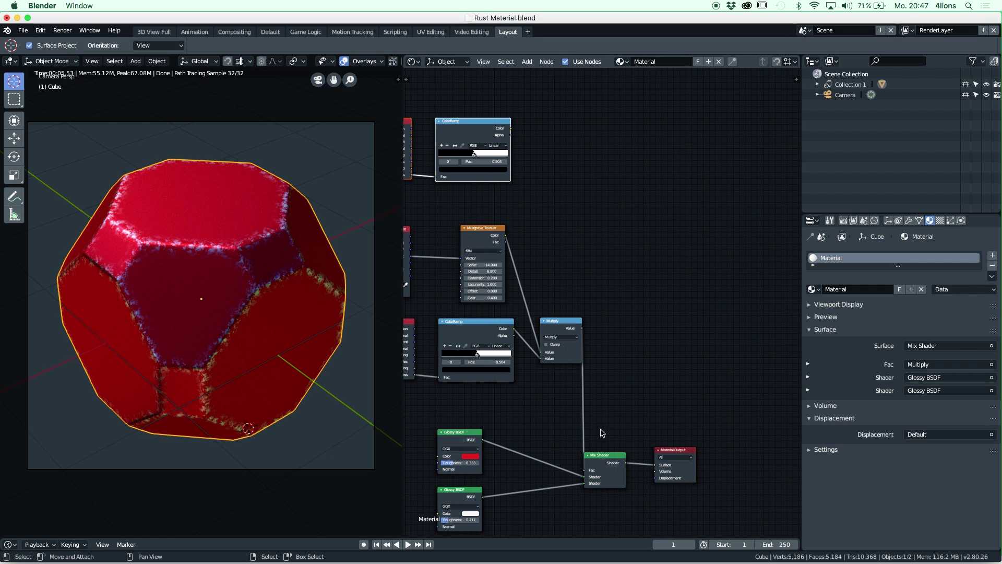
mouse_move(574, 433)
middle_down()
mouse_move(558, 407)
mouse_move(586, 443)
middle_up()
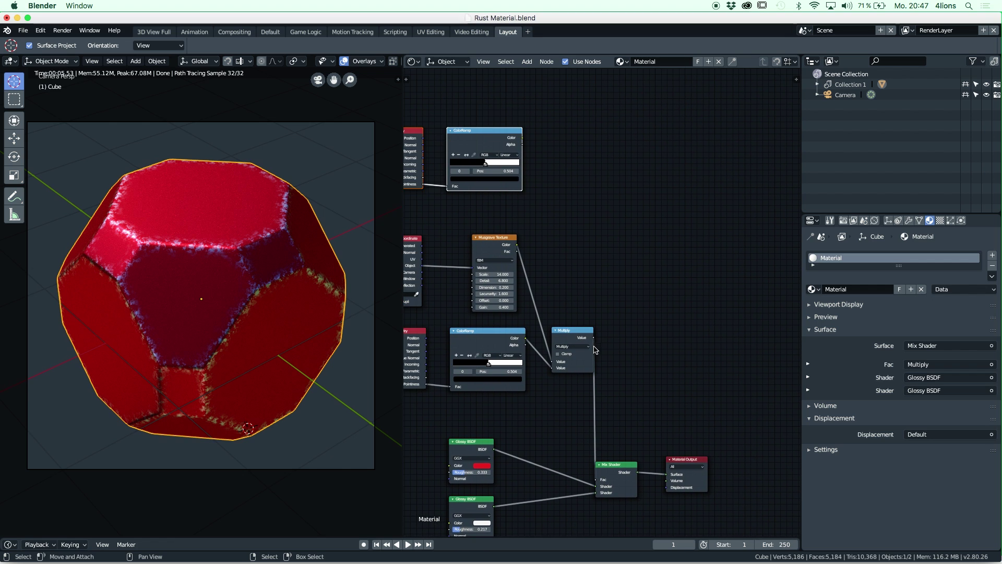
drag(578, 335, 597, 291)
drag(523, 139, 598, 478)
scroll(572, 242, up, 3)
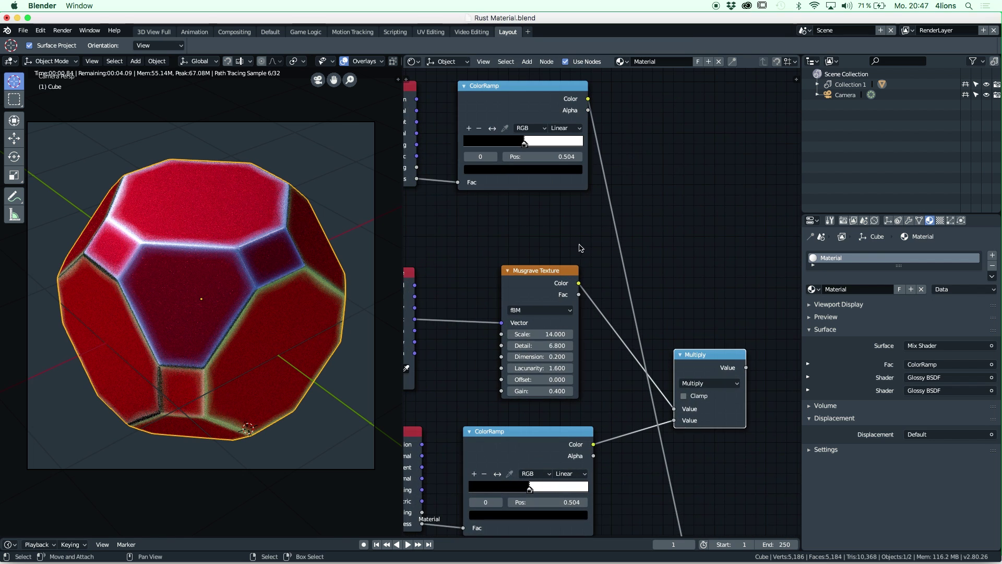
Step: Duplicate the upper ColorRamp and insert the copy into the link between it and the Mix Shader
middle_drag(572, 242, 645, 354)
scroll(645, 354, up, 3)
middle_drag(604, 294, 552, 330)
scroll(551, 331, down, 3)
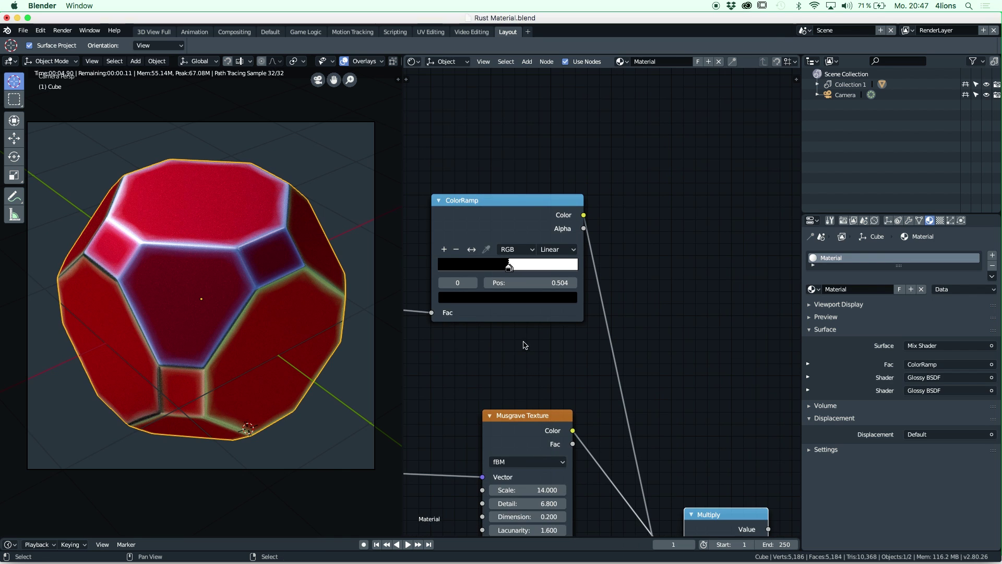
scroll(526, 355, up, 4)
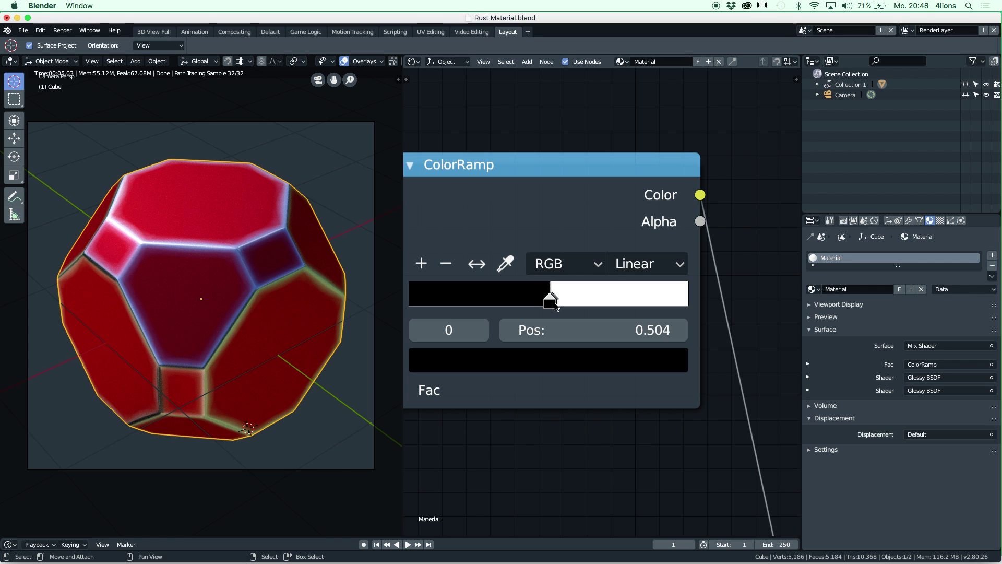
scroll(570, 308, down, 2)
middle_drag(595, 225, 543, 196)
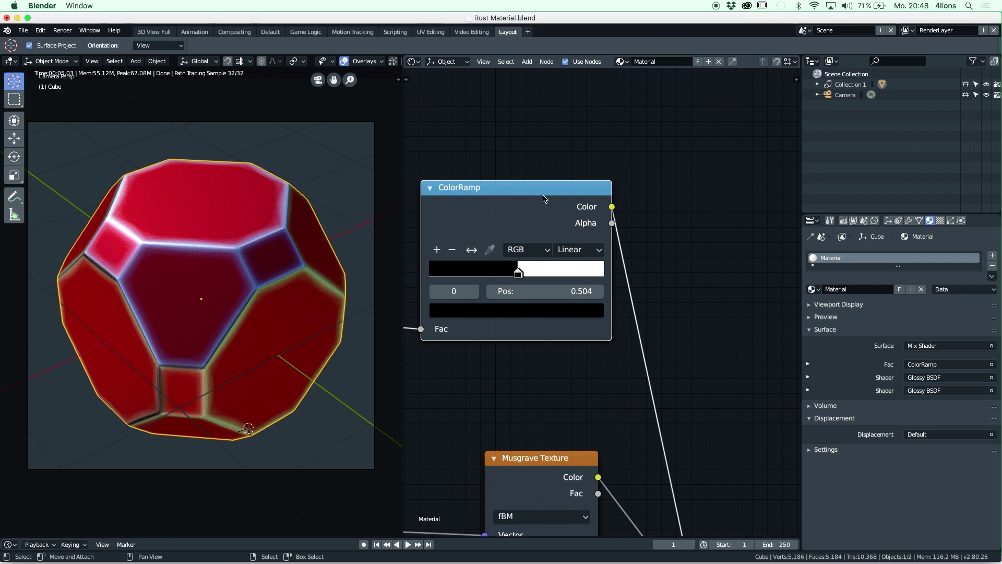
key(shift+d)
click(783, 221)
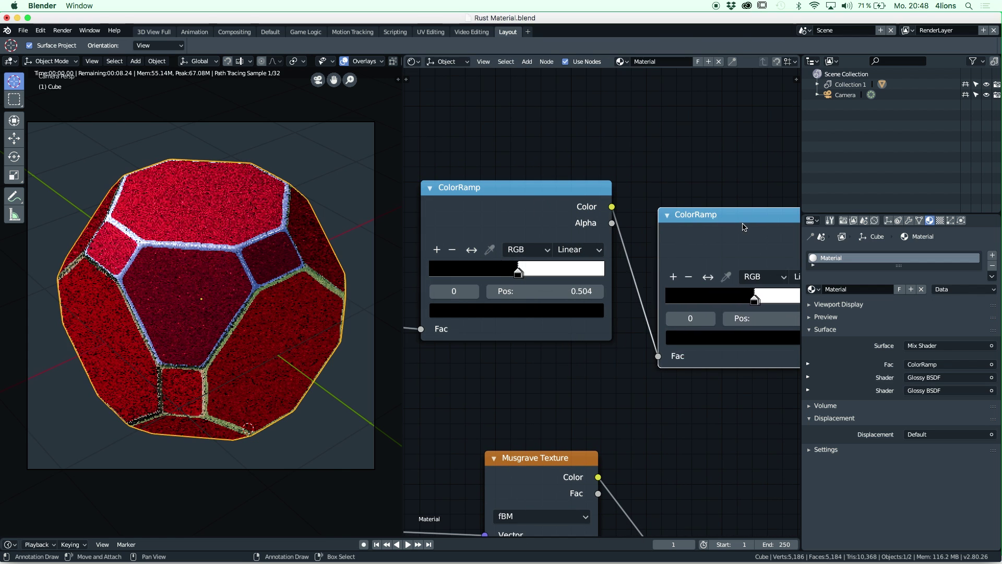
Step: Spread the inserted ColorRamp's stops apart, with black near the start and white at position 0.974
middle_drag(714, 219, 668, 194)
scroll(667, 193, up, 3)
click(592, 167)
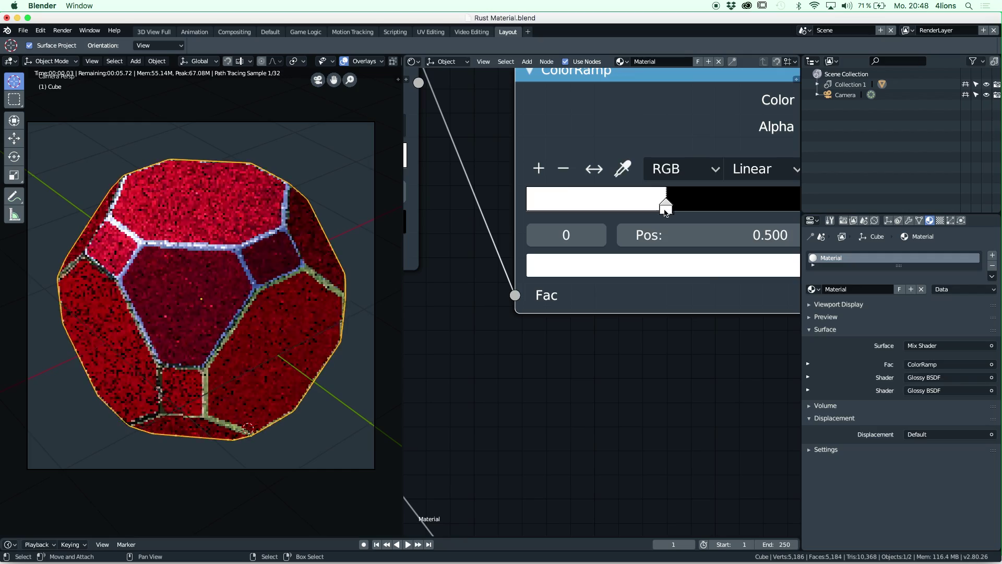
scroll(624, 232, down, 3)
drag(637, 249, 559, 253)
drag(687, 245, 709, 245)
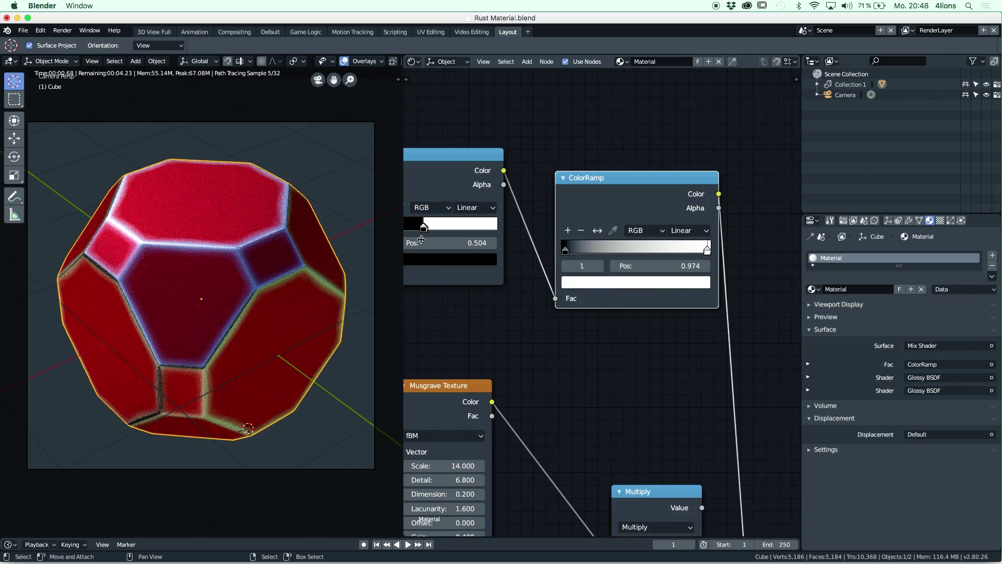
Step: Try narrowing the inserted ColorRamp's gradient by moving its black and white stops closer together, with white around 0.603
middle_drag(463, 228, 484, 204)
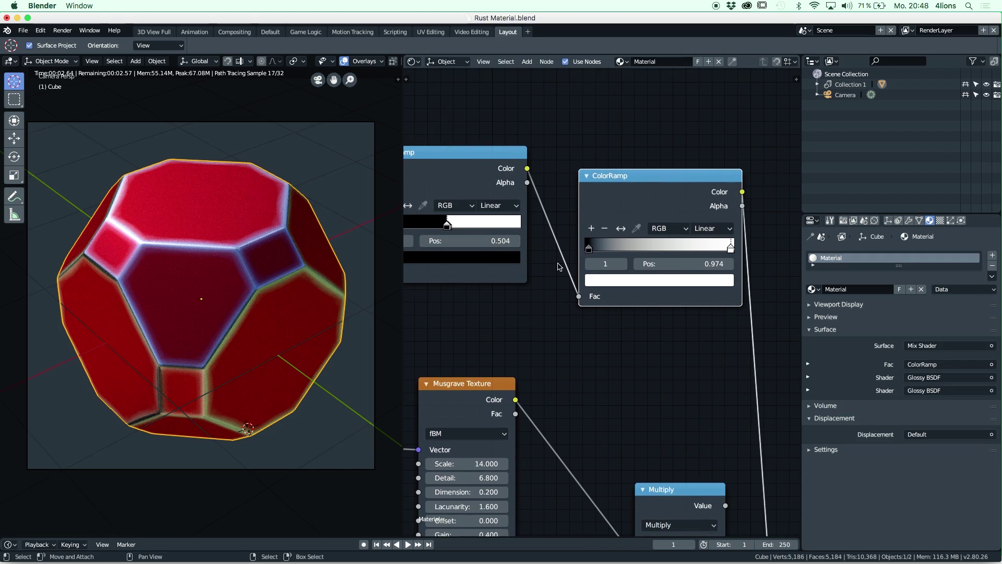
drag(590, 250, 647, 255)
drag(731, 248, 747, 255)
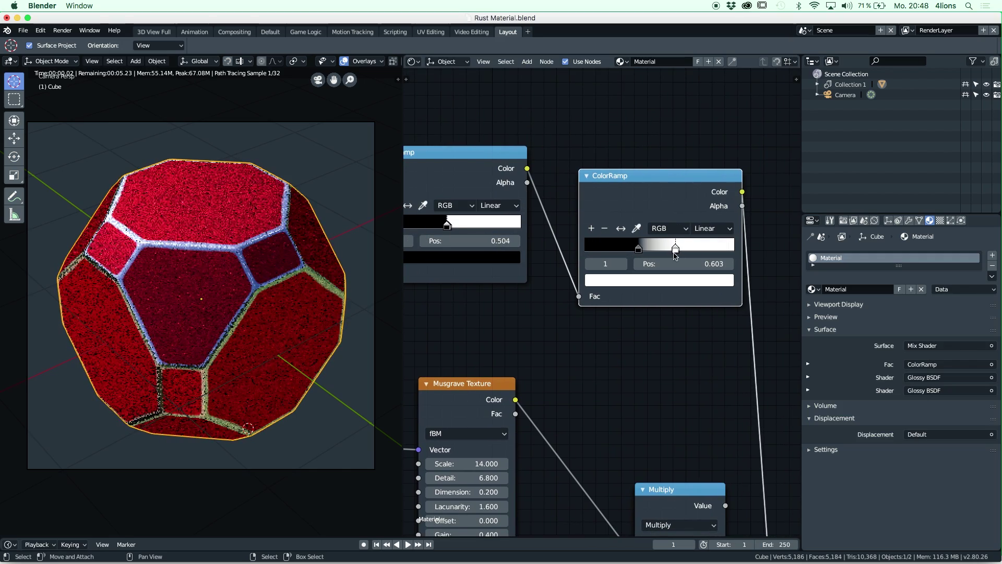
Step: Set the inserted ColorRamp's white stop to 1.000 and its black stop to about 0.543 for thin edge lines
drag(638, 249, 584, 249)
mouse_move(742, 251)
mouse_down()
mouse_move(752, 250)
mouse_move(742, 253)
mouse_up()
click(741, 253)
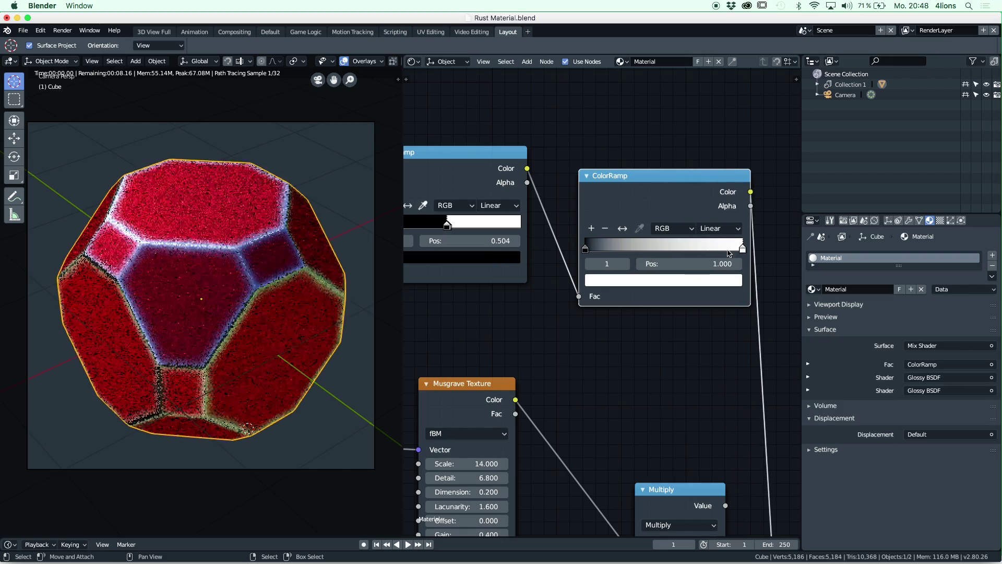
drag(588, 252, 673, 251)
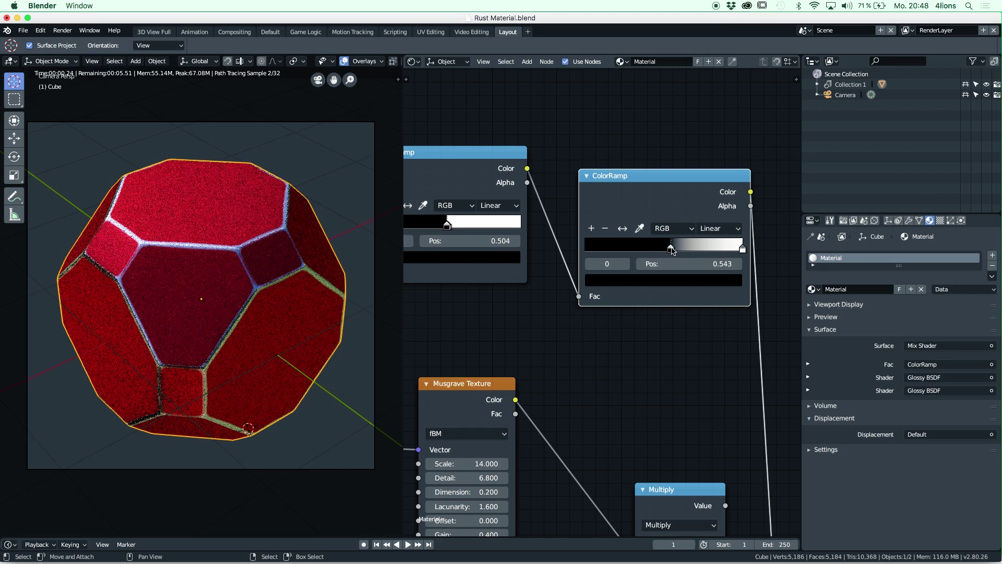
Step: Duplicate the Multiply node and feed the inserted ColorRamp's Color and the first Multiply's Value into the copy's two inputs
scroll(568, 293, down, 3)
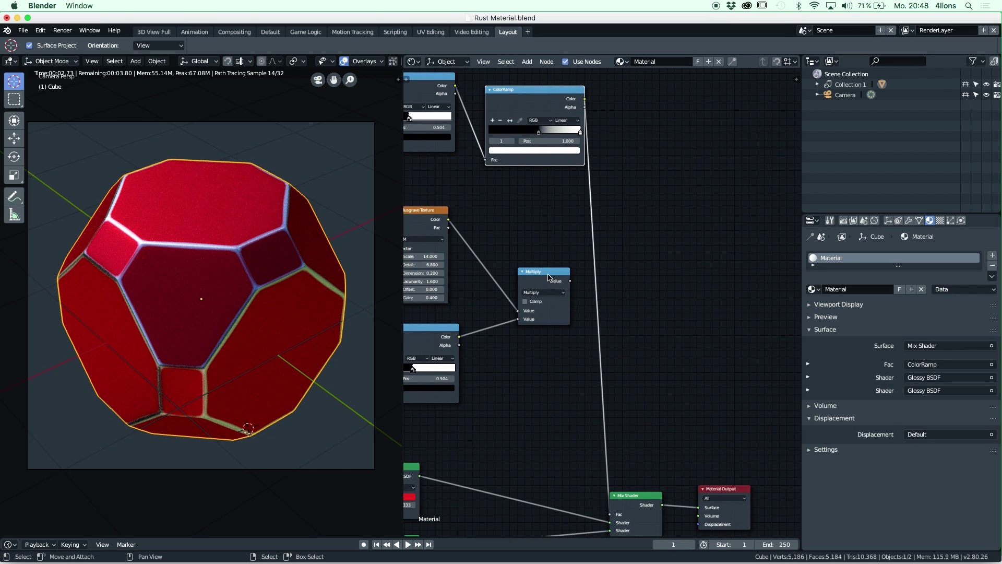
middle_drag(552, 276, 510, 273)
key(shift+d)
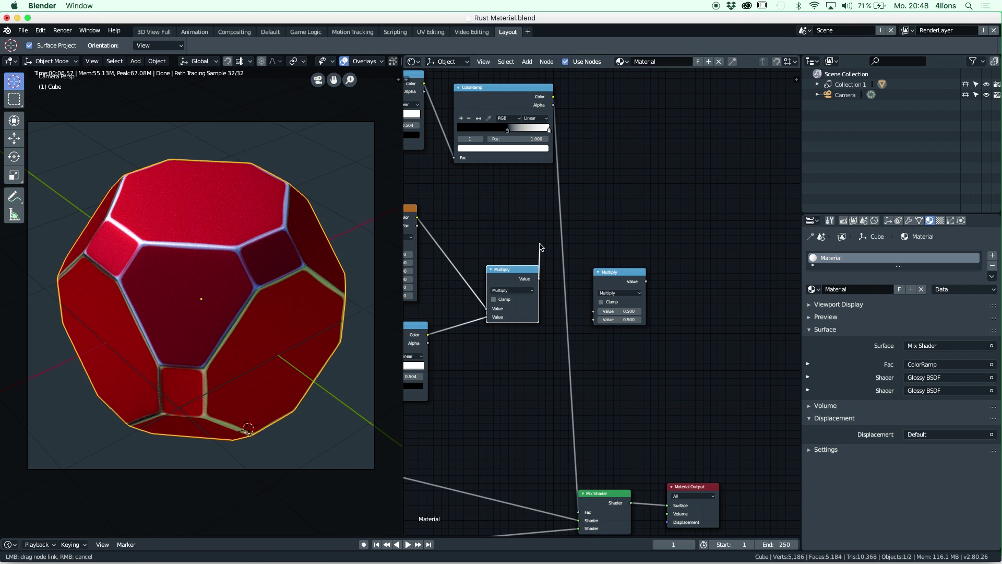
drag(539, 279, 595, 321)
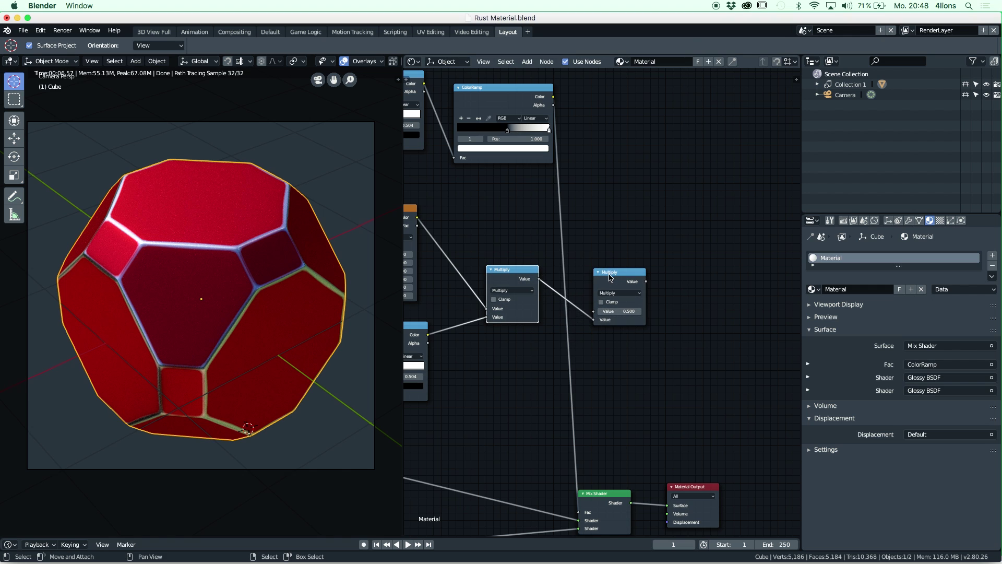
drag(553, 98, 594, 311)
Step: Connect the duplicated Math node's Value to the Mix Shader's Fac and set its operation to Maximum
middle_drag(558, 263, 522, 194)
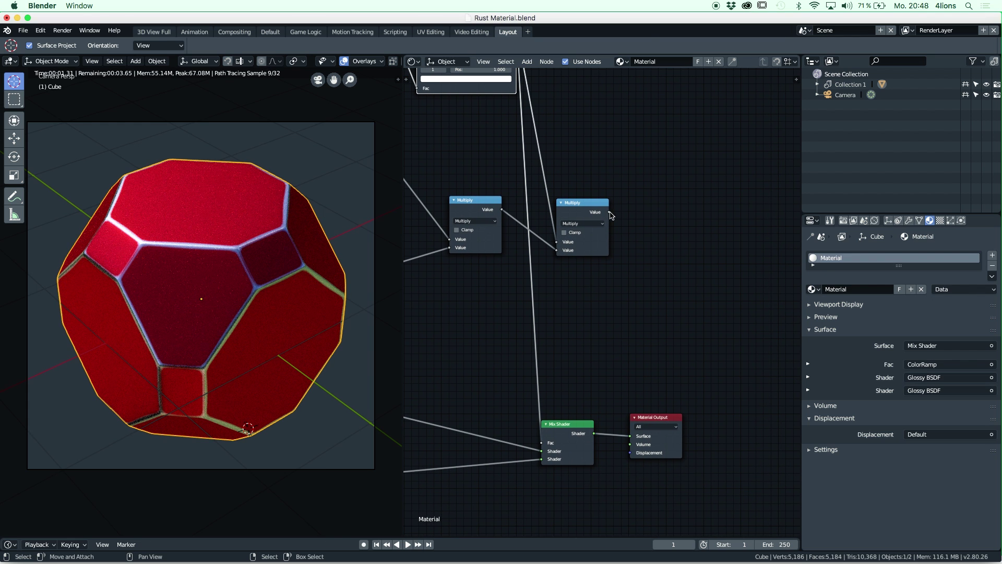
drag(610, 212, 539, 438)
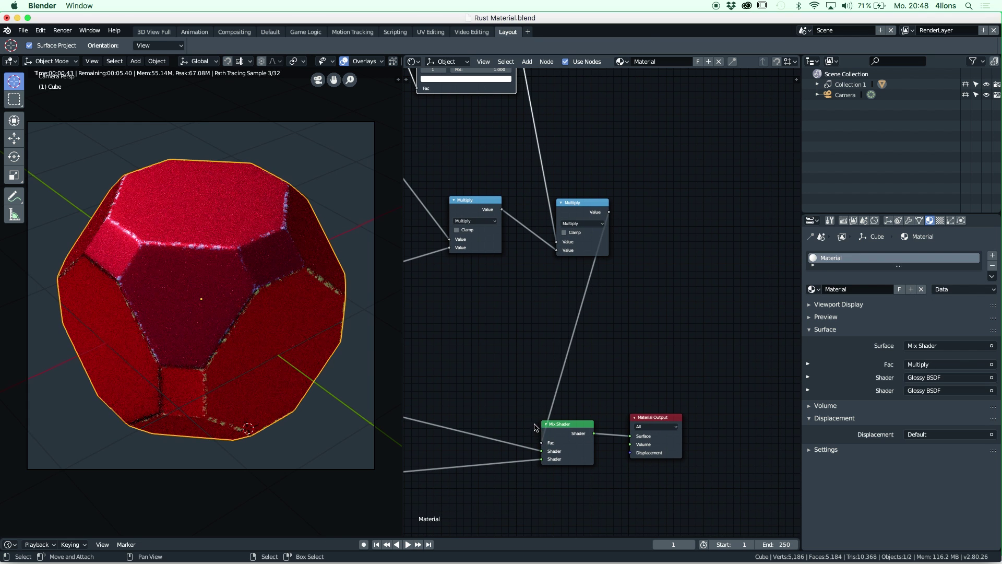
scroll(556, 365, up, 3)
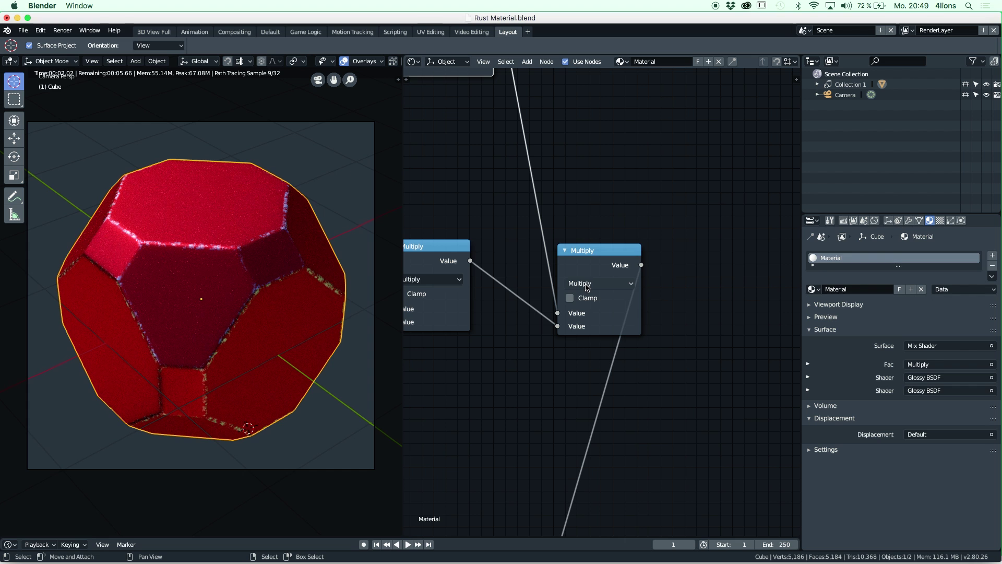
click(586, 287)
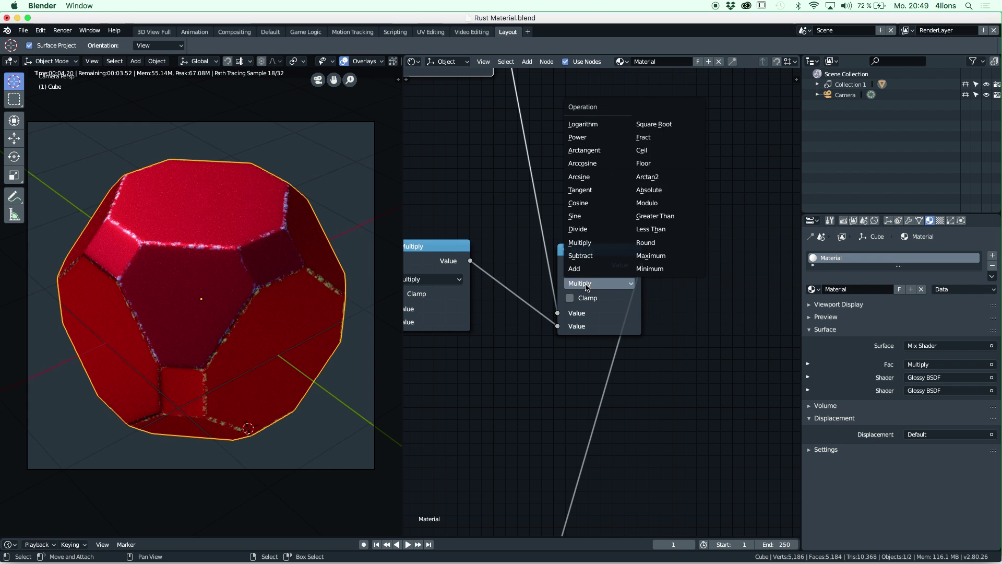
click(647, 256)
scroll(261, 245, up, 5)
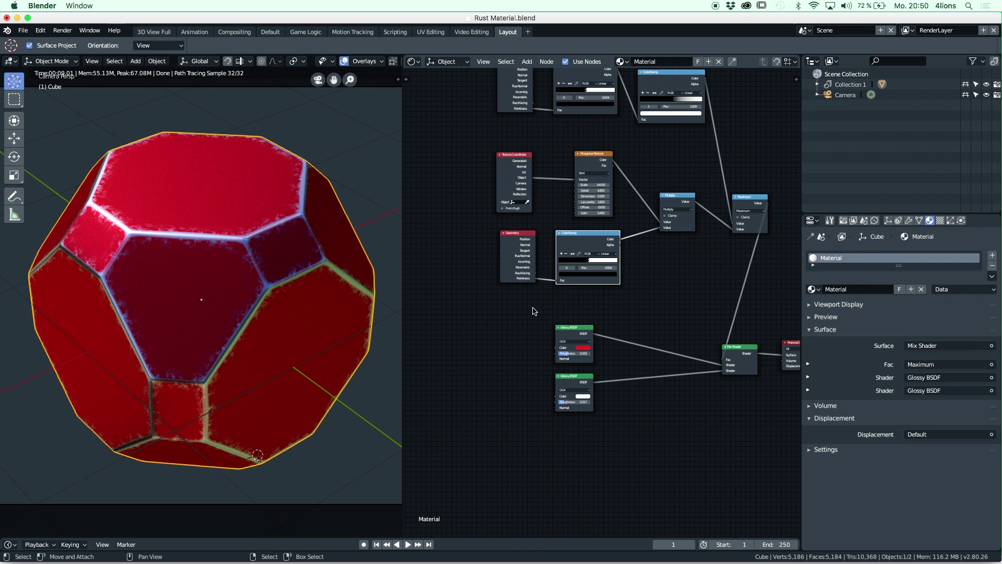
Step: Add a Noise Texture node in front of the red Glossy BSDF
scroll(535, 329, up, 3)
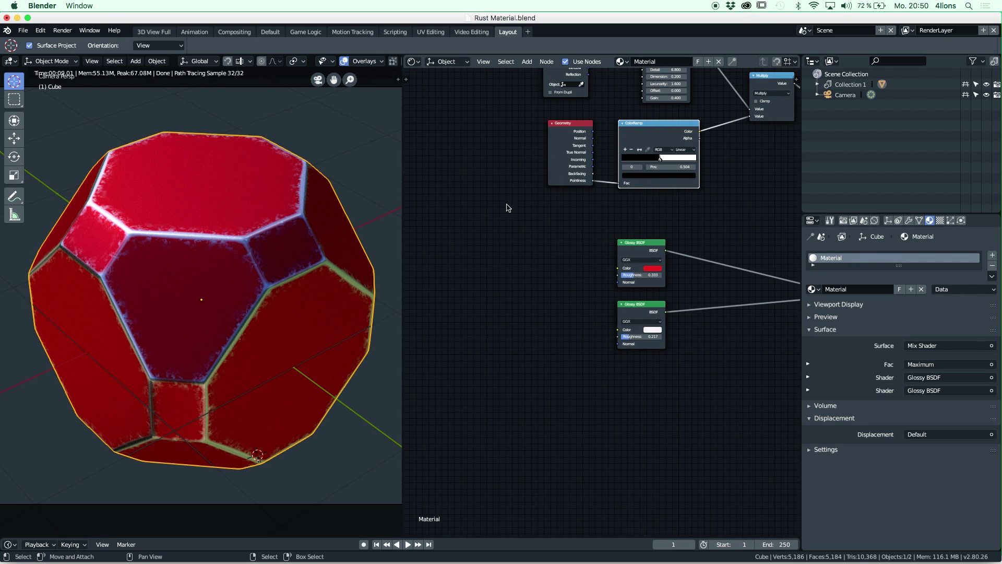
click(527, 61)
mouse_move(558, 139)
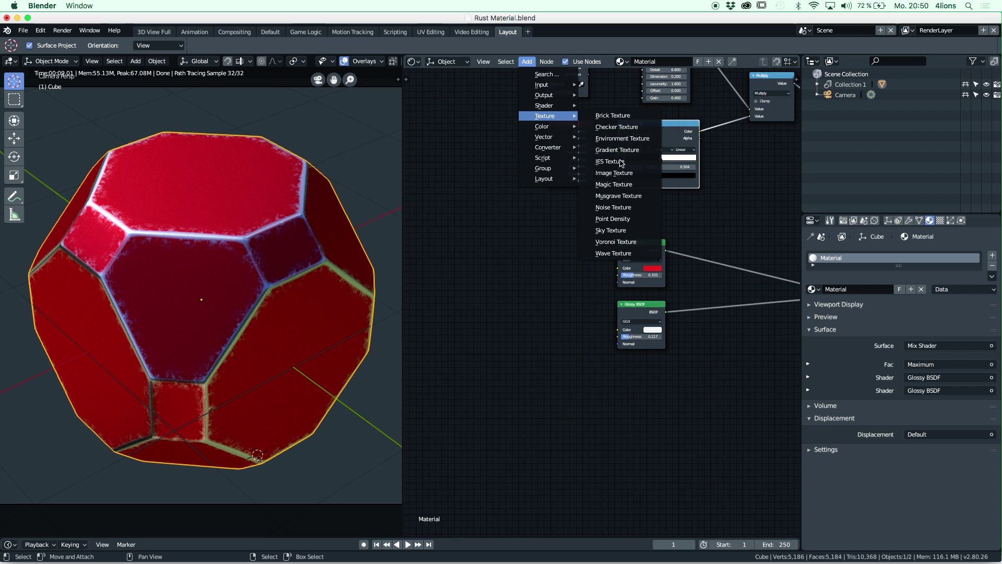
click(614, 207)
click(558, 251)
scroll(565, 232, up, 2)
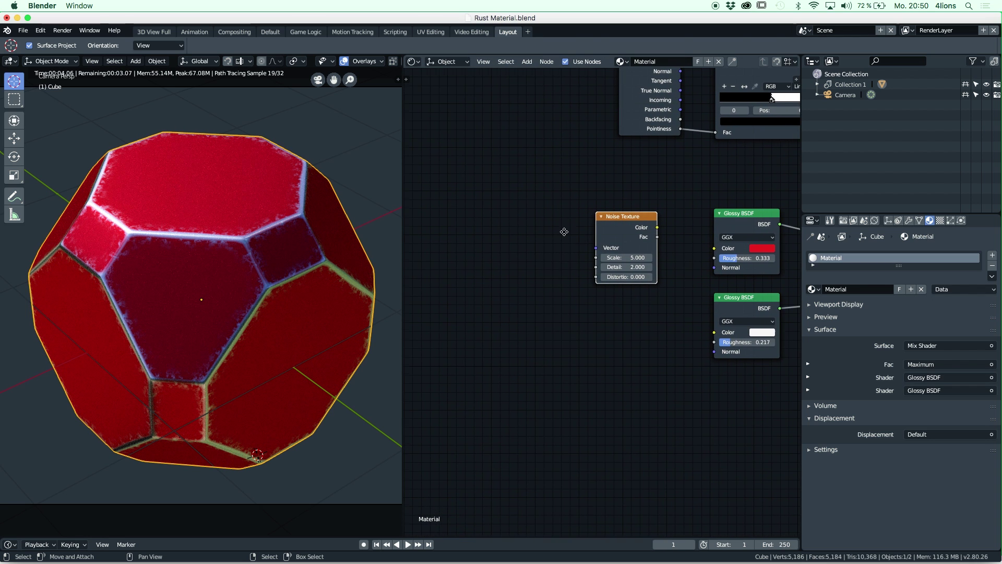
Step: Duplicate the Texture Coordinate node and place the copy in front of the Noise Texture
scroll(556, 251, down, 3)
click(614, 99)
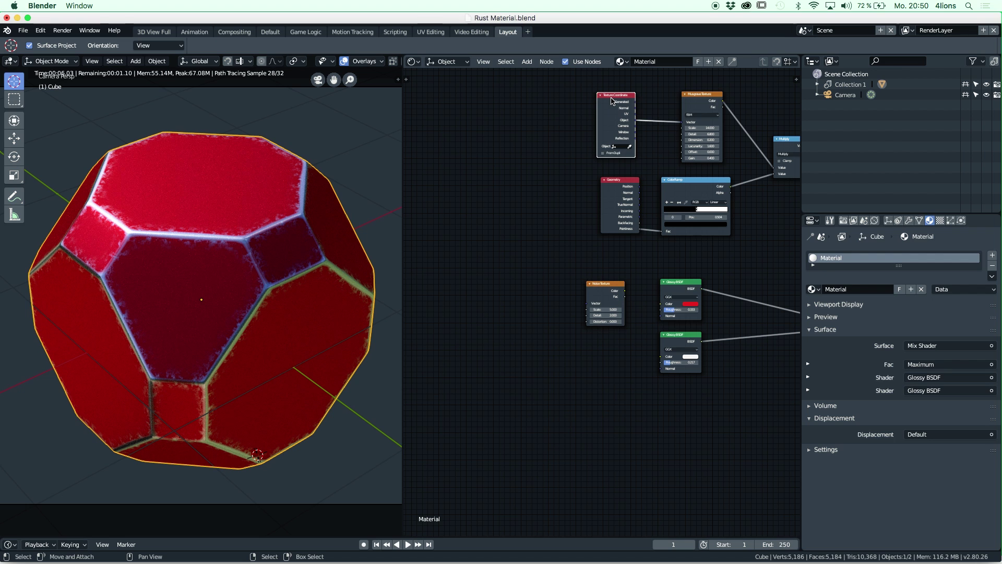
drag(614, 100, 524, 266)
scroll(580, 260, up, 3)
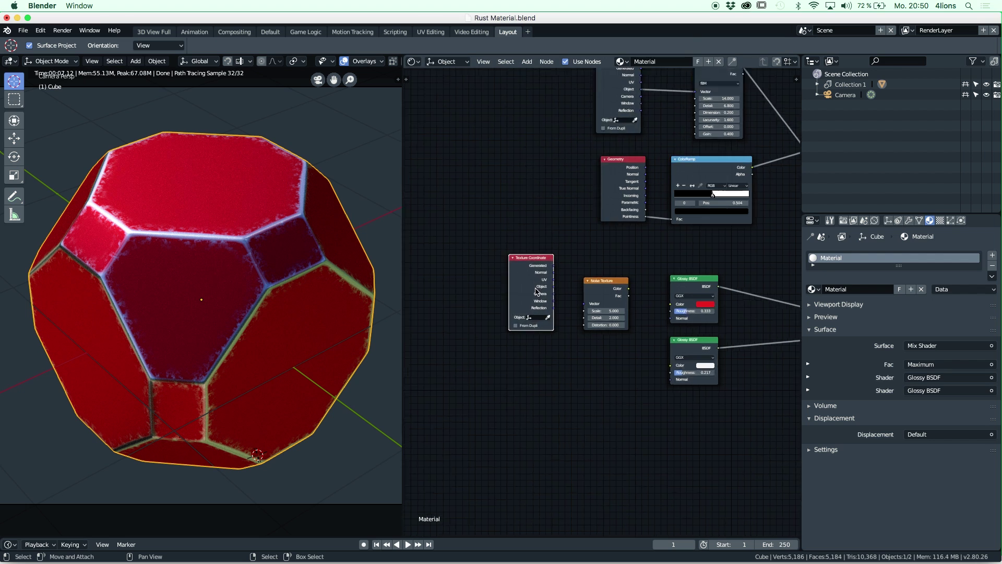
scroll(580, 259, left, 1)
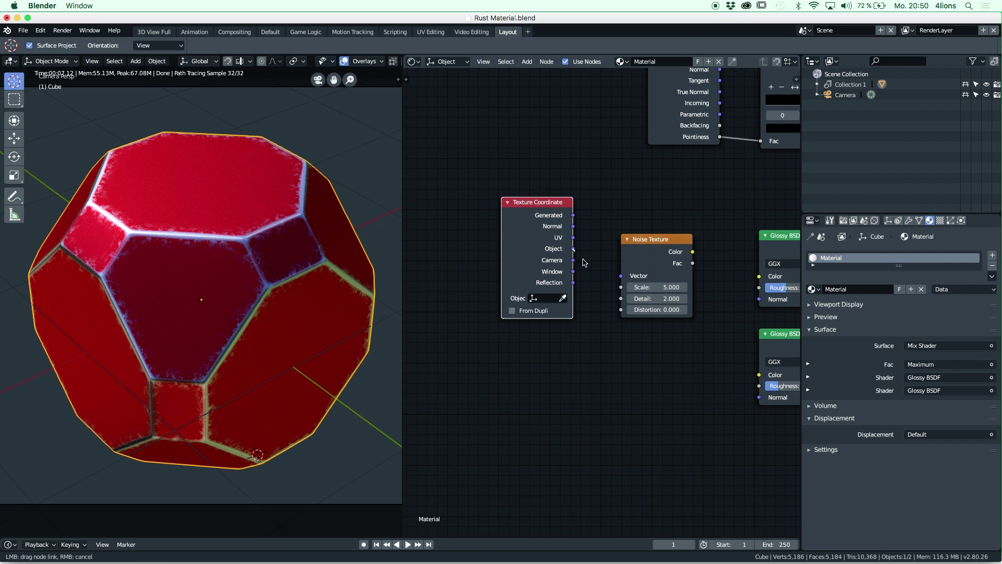
scroll(577, 249, down, 2)
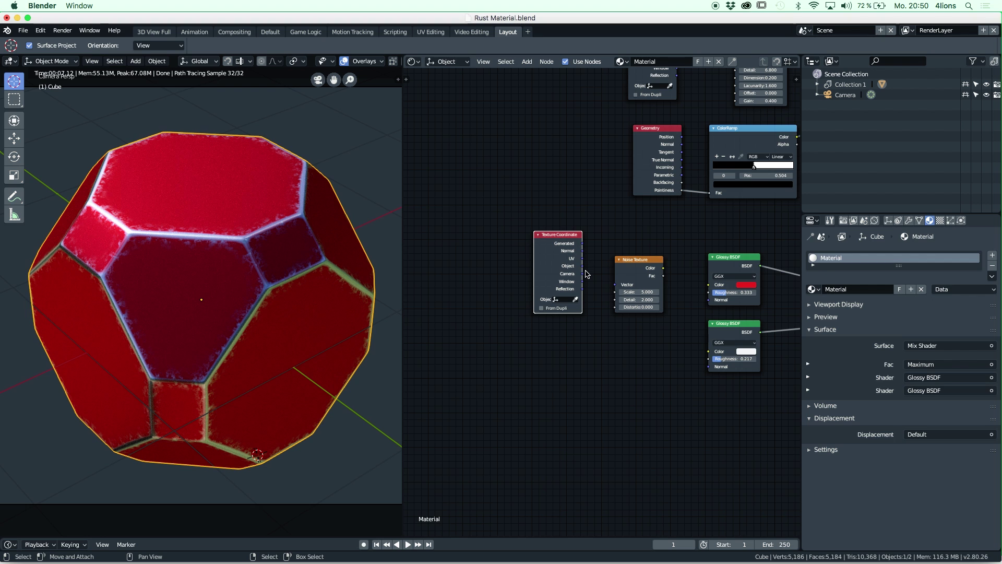
Step: Connect the copied Texture Coordinate node's Object output to the Noise Texture's Vector input
drag(583, 268, 615, 284)
scroll(600, 284, up, 3)
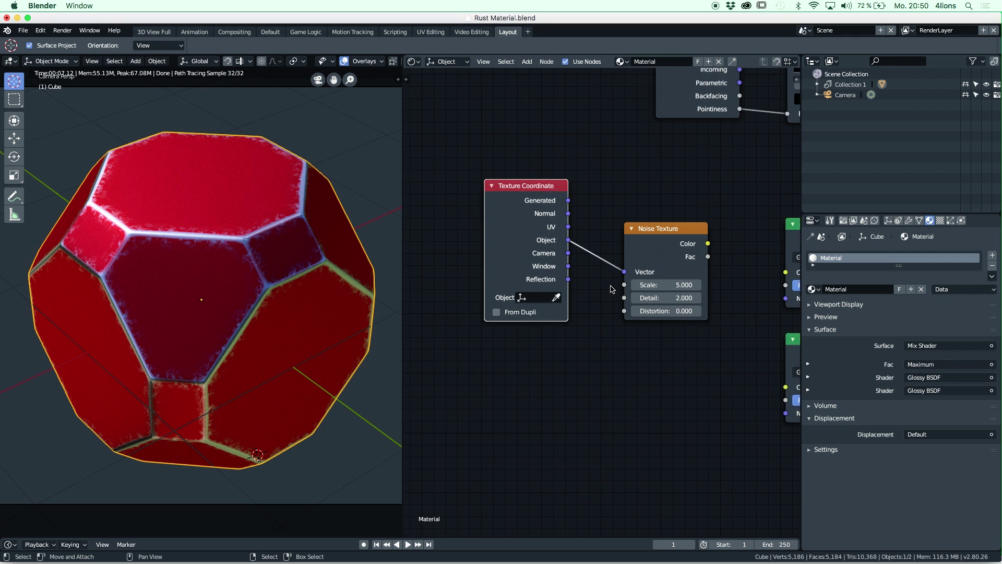
scroll(543, 214, left, 3)
scroll(543, 214, down, 1)
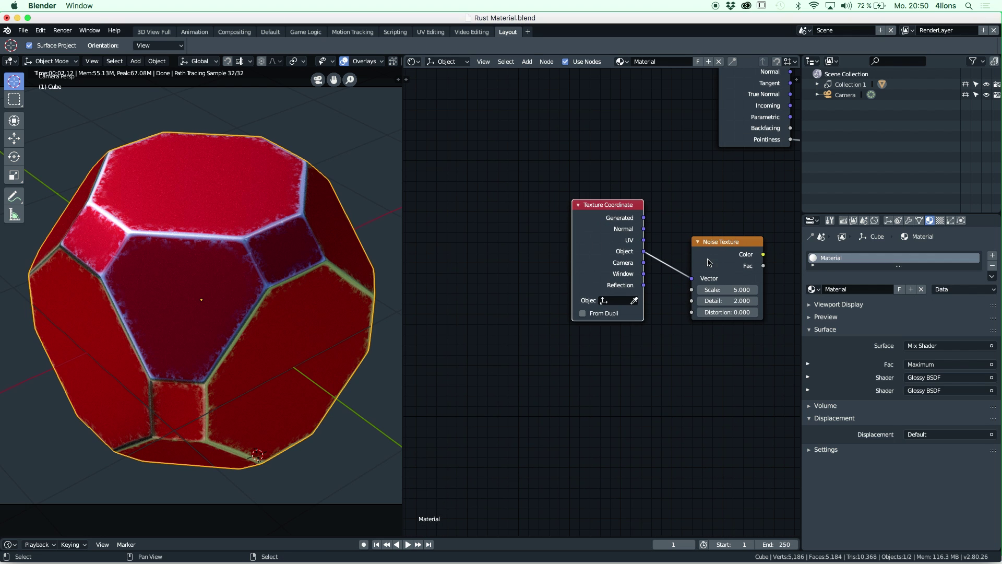
Step: Add a Bump node before the red Glossy BSDF, feeding the Noise Texture's Color into Height and the Bump's Normal into the shader's Normal
scroll(601, 235, right, 5)
click(526, 61)
click(604, 136)
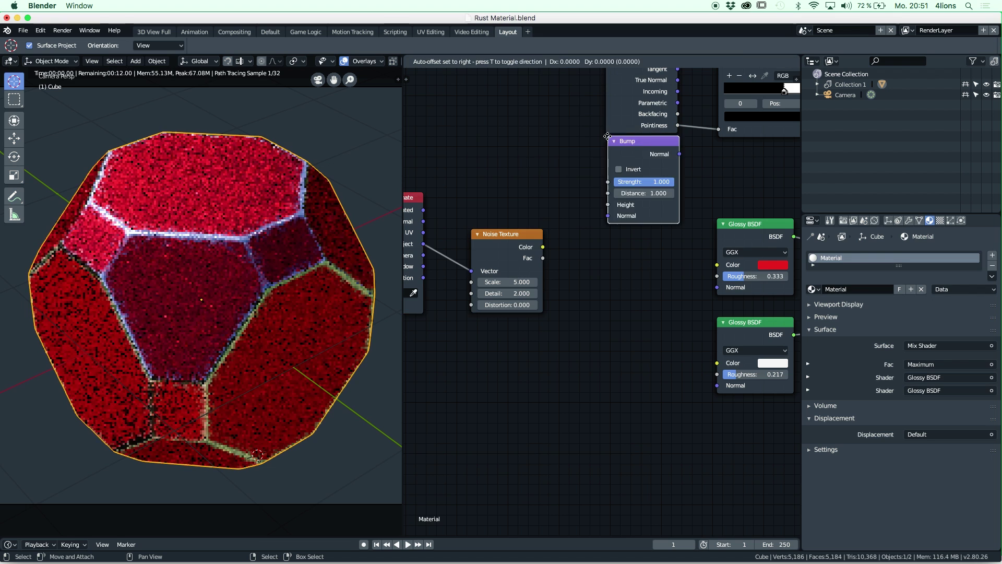
click(621, 251)
drag(544, 250, 587, 291)
drag(661, 243, 717, 287)
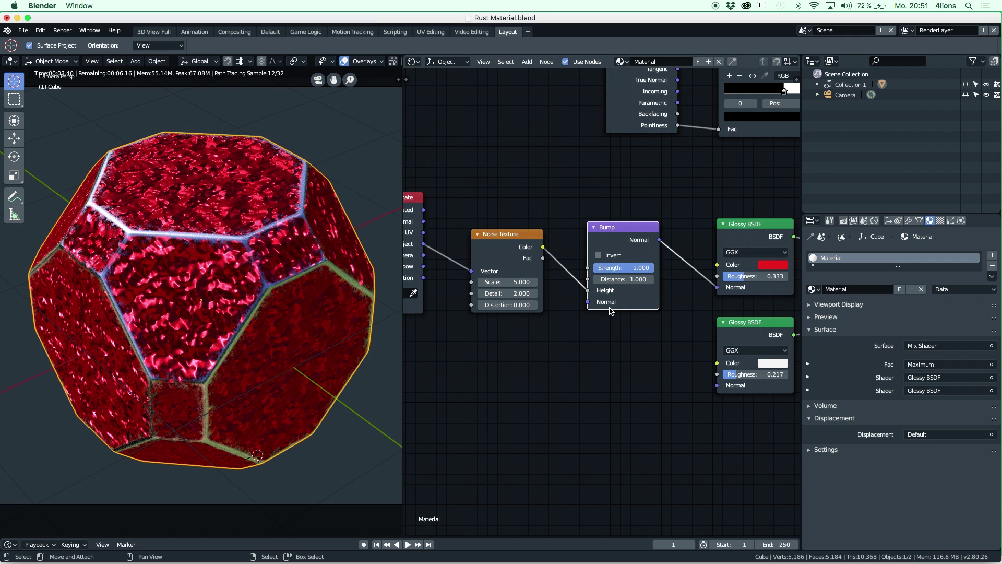
Step: Set the Noise Texture's Scale to 200 and its Detail to 2
scroll(569, 340, left, 3)
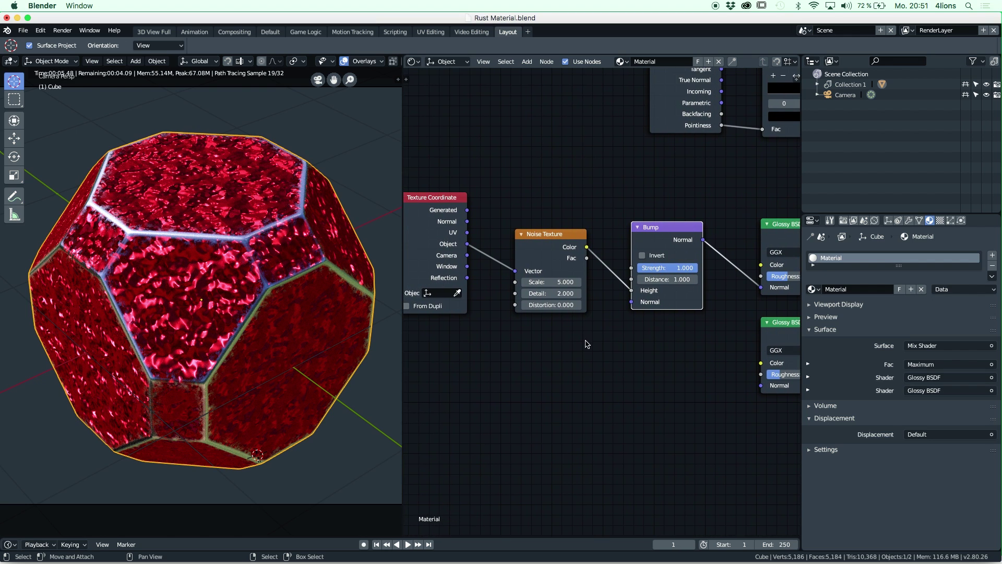
scroll(578, 345, up, 2)
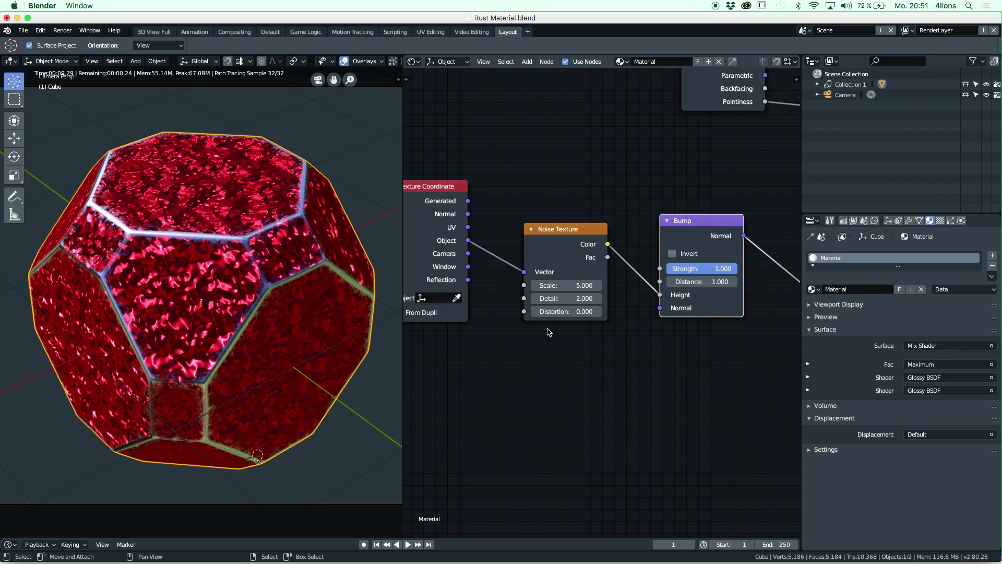
click(574, 292)
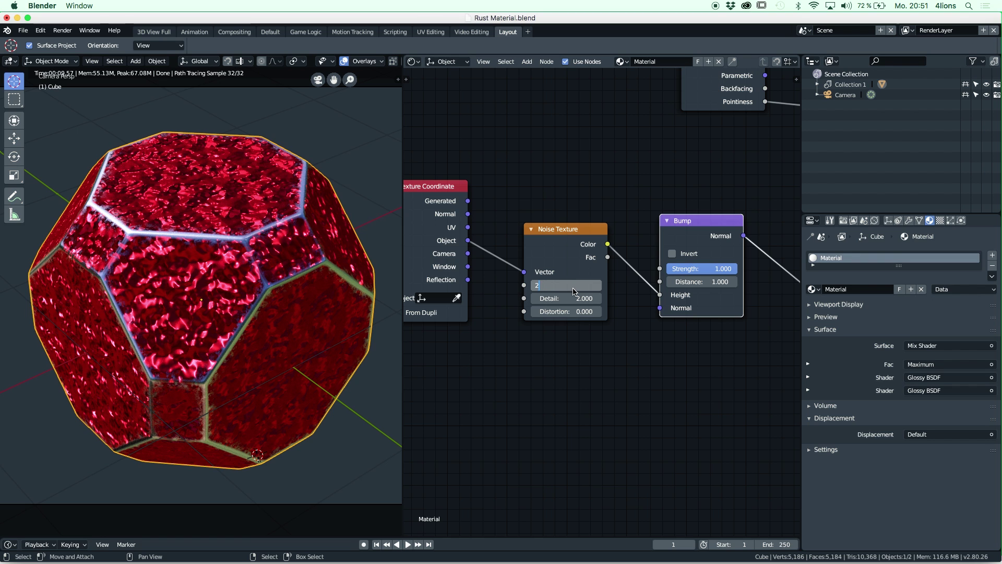
key(Return)
click(580, 299)
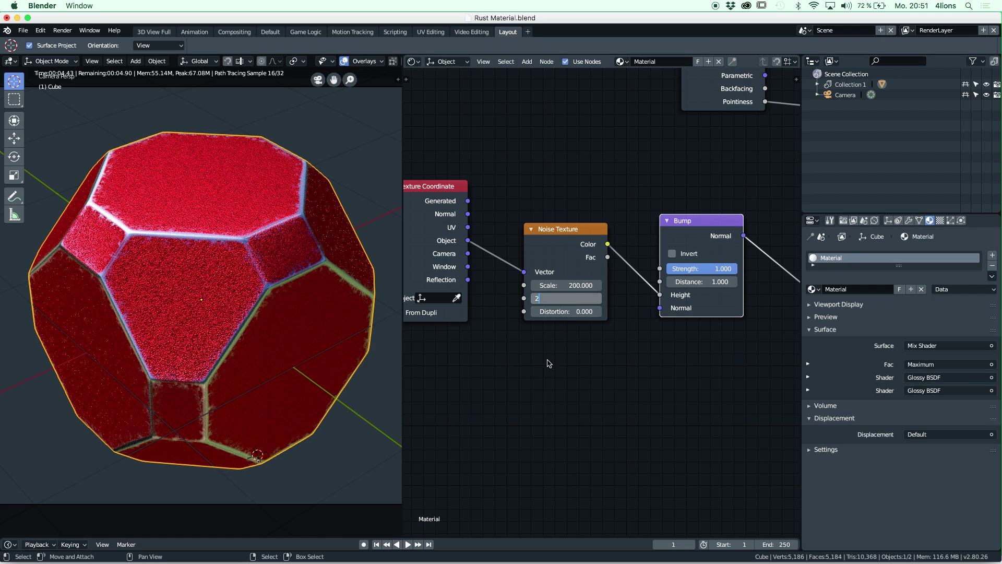
key(Return)
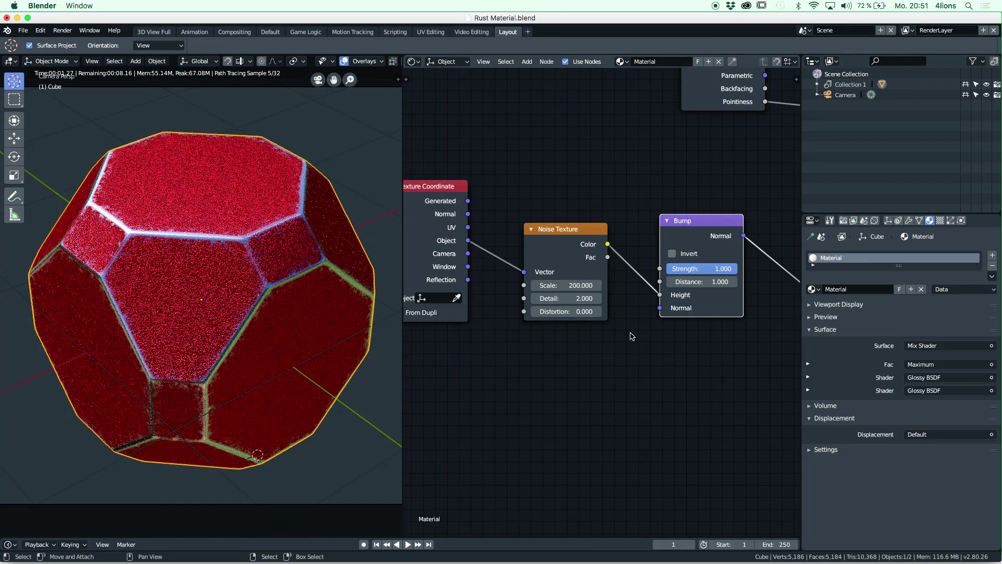
Step: Set the Bump node's Strength to 0.12 and its Distance to 0.06
middle_drag(619, 350, 553, 345)
scroll(595, 352, up, 2)
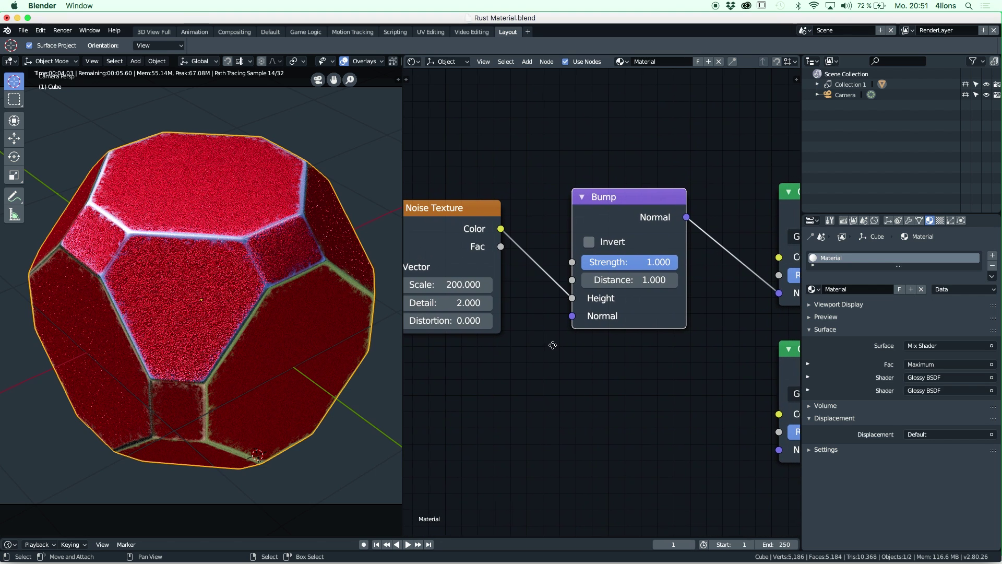
click(652, 271)
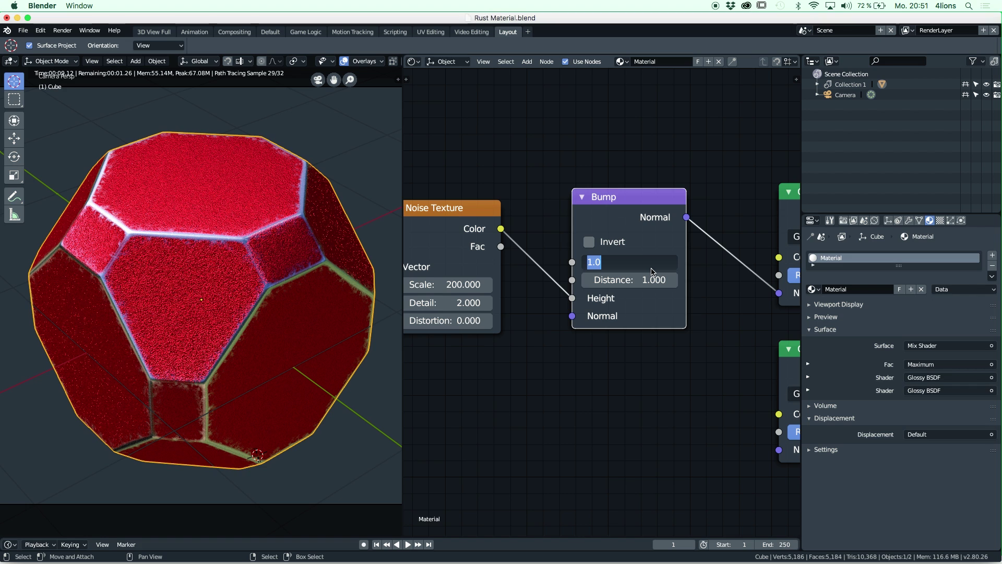
text(0.12)
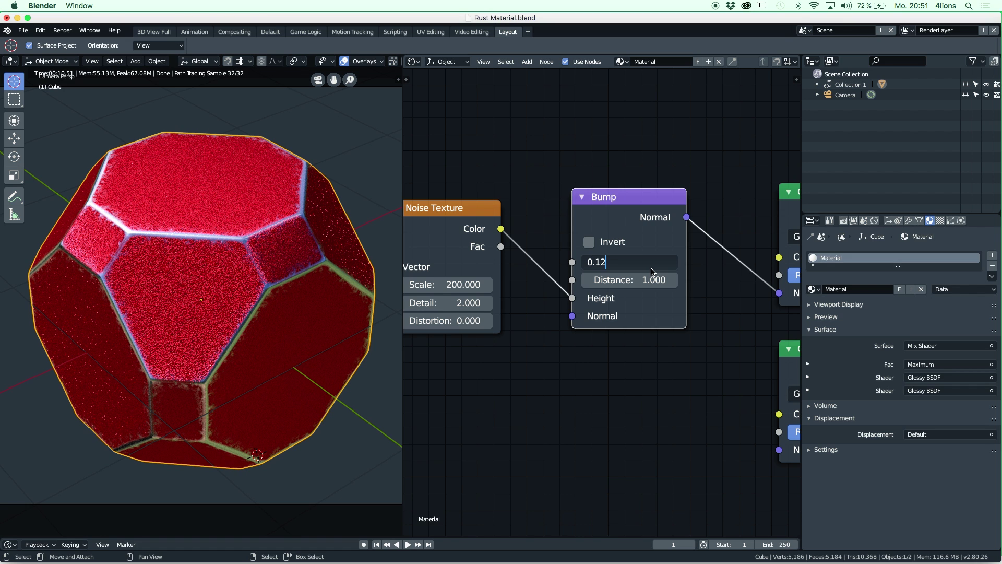
key(Return)
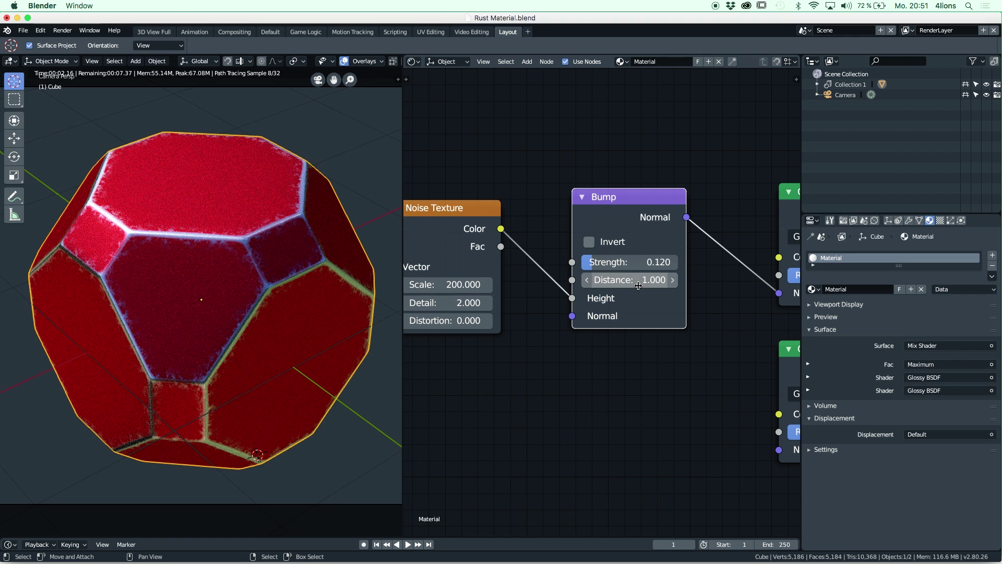
click(640, 280)
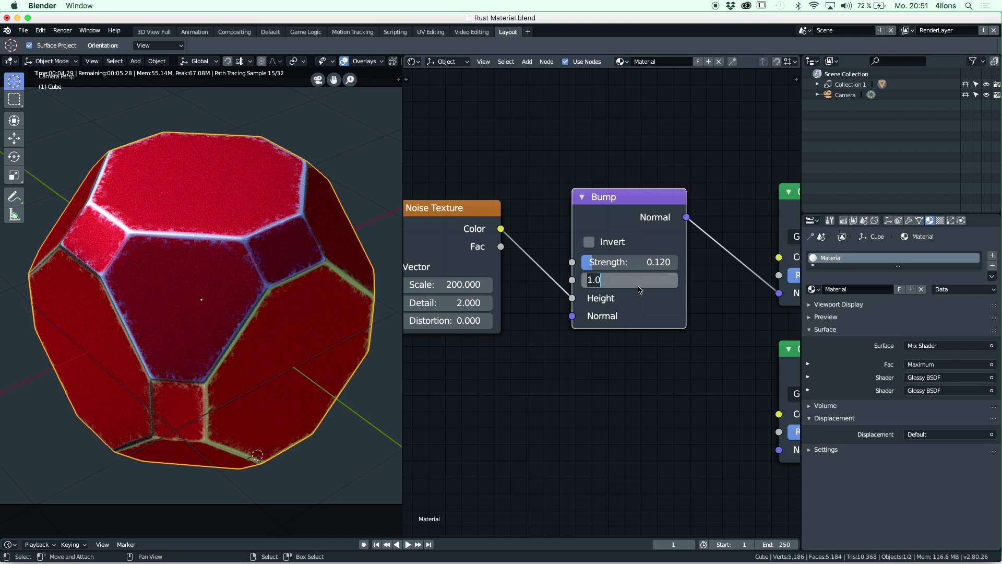
text(0)
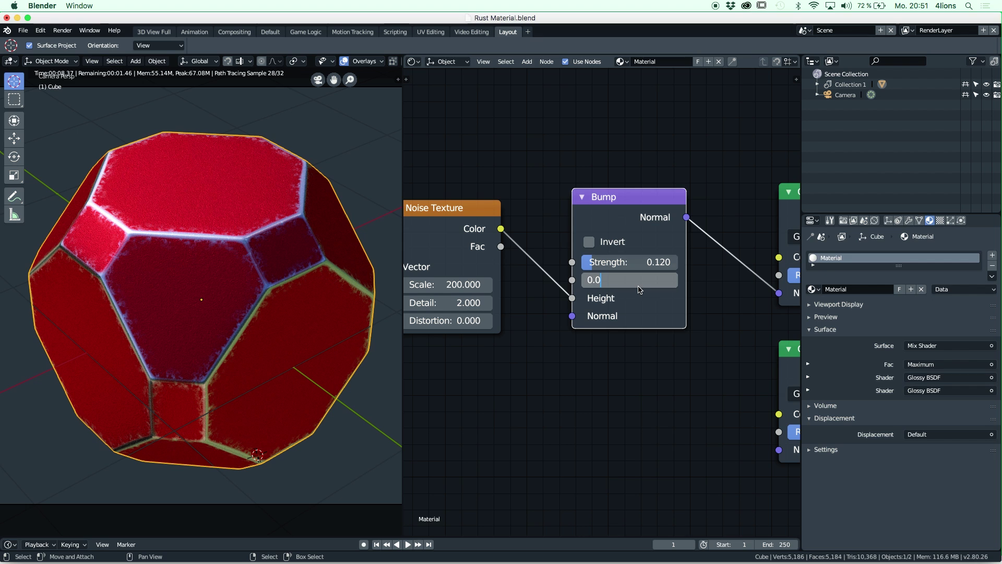
text(6)
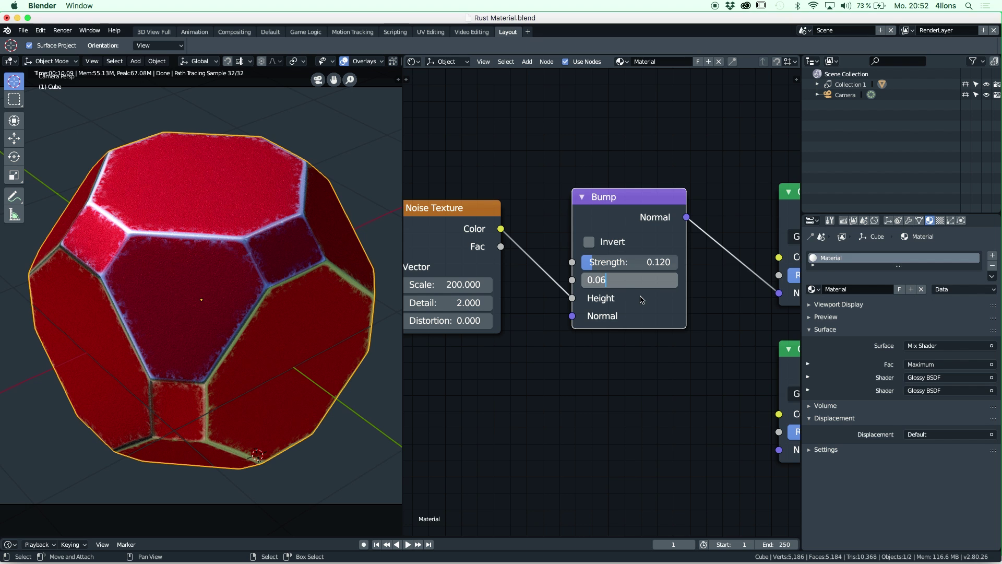
key(Return)
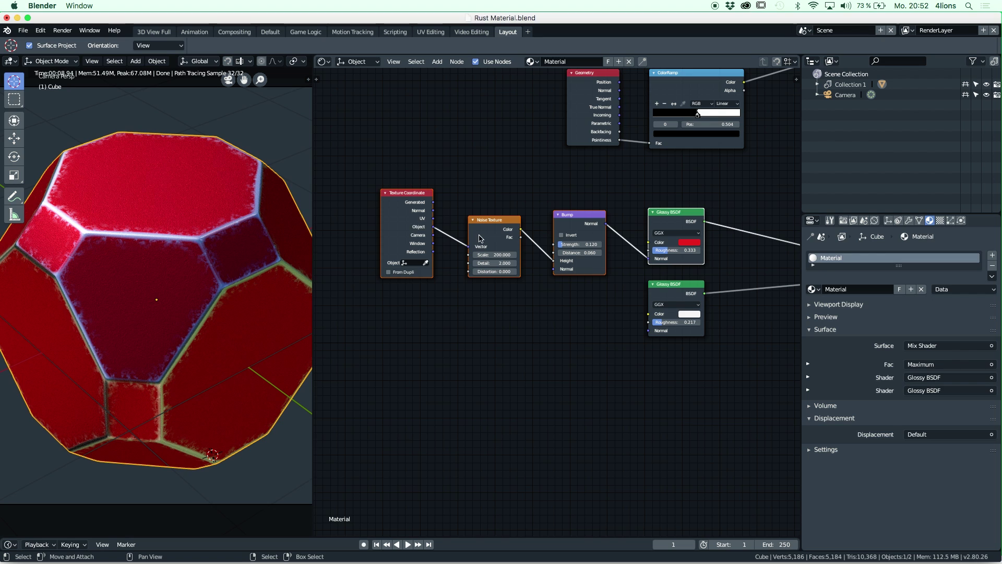
Step: Duplicate the Texture Coordinate, Noise Texture, Bump and red Glossy BSDF chain and place the copy below the white Glossy BSDF
scroll(574, 224, down, 2)
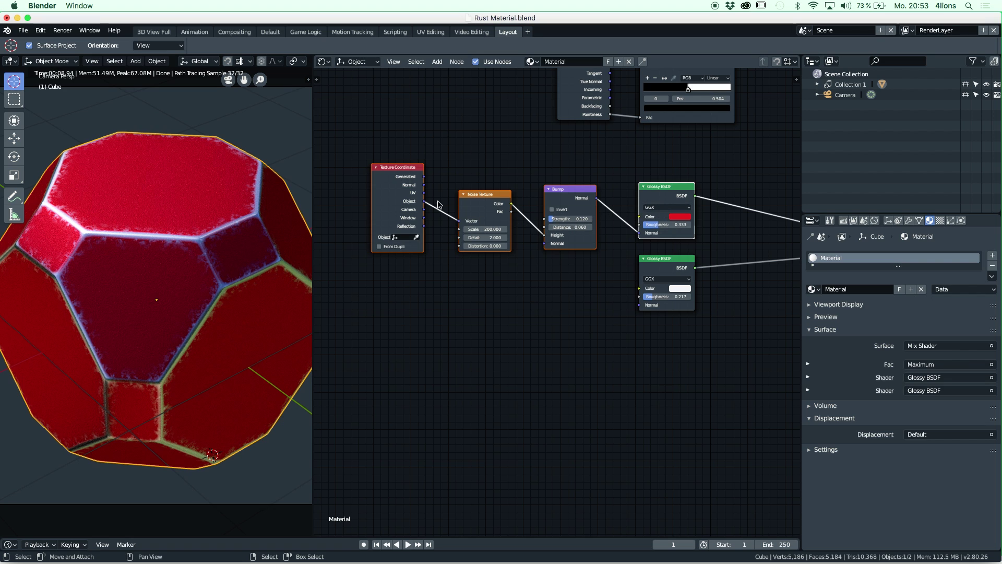
click(643, 204)
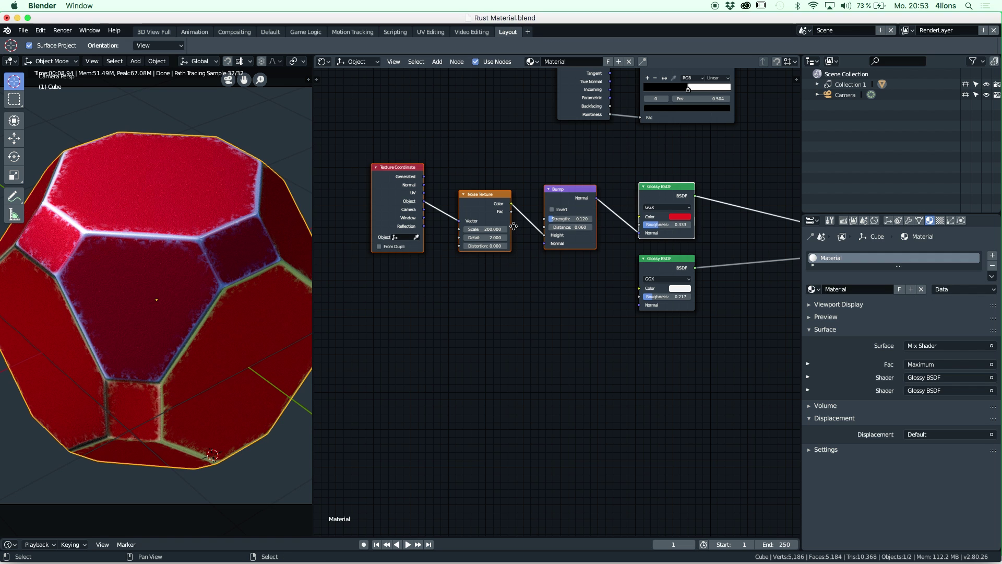
key(shift+d)
click(585, 395)
scroll(585, 396, up, 2)
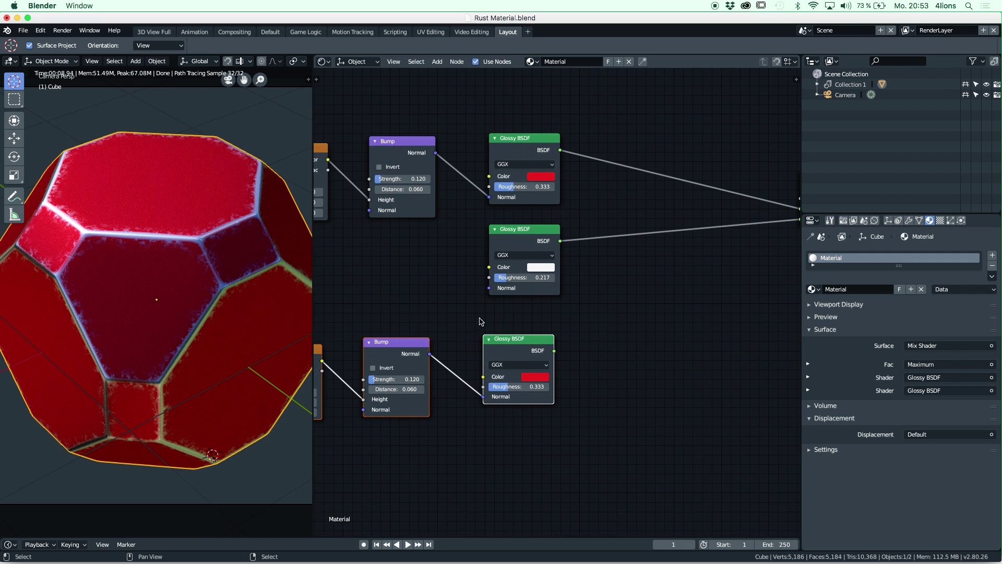
Step: Change the copied Glossy BSDF's color to a darker, less saturated reddish brown
click(535, 379)
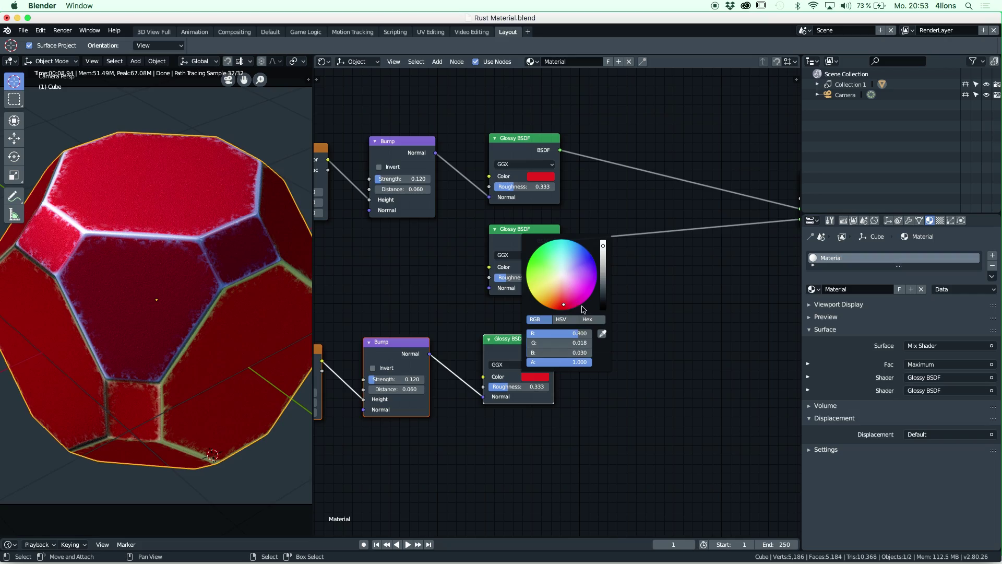
drag(566, 309, 560, 291)
mouse_move(604, 247)
mouse_down()
mouse_move(603, 279)
mouse_move(563, 292)
mouse_up()
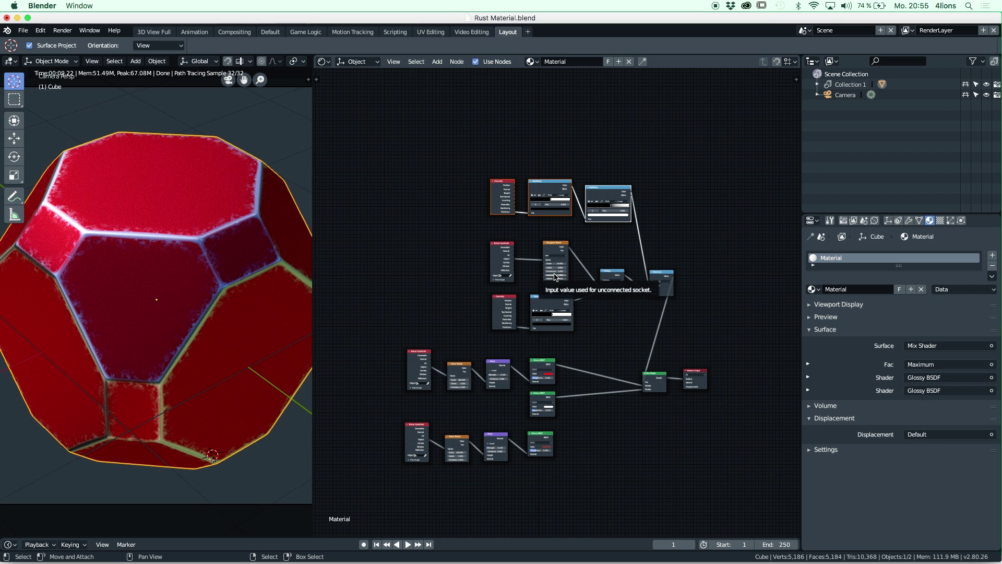
Step: Duplicate the whole mask setup, from the Geometry and Musgrave nodes through Multiply and Maximum, and place the copy above the original
middle_drag(433, 210, 394, 208)
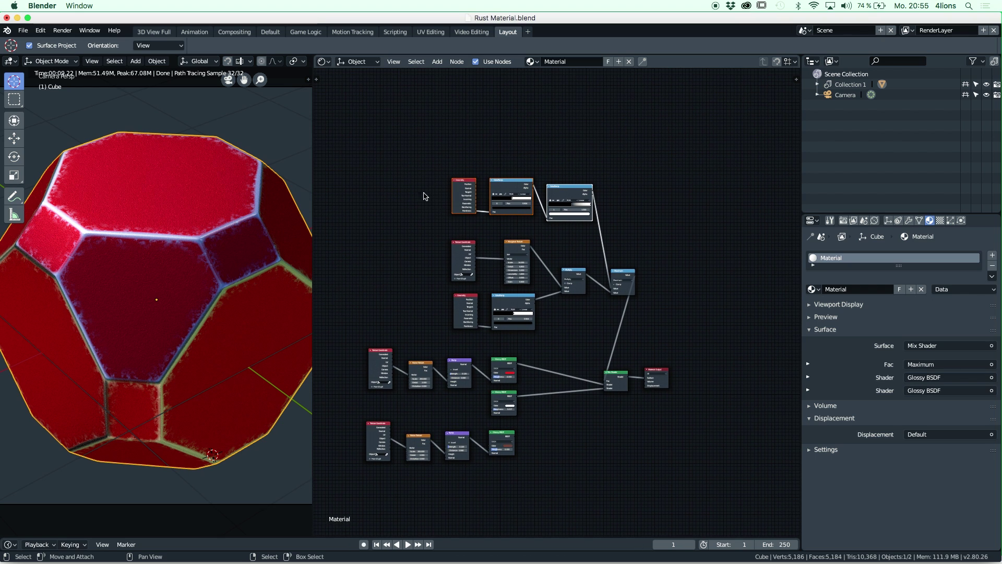
key(b)
drag(406, 160, 652, 329)
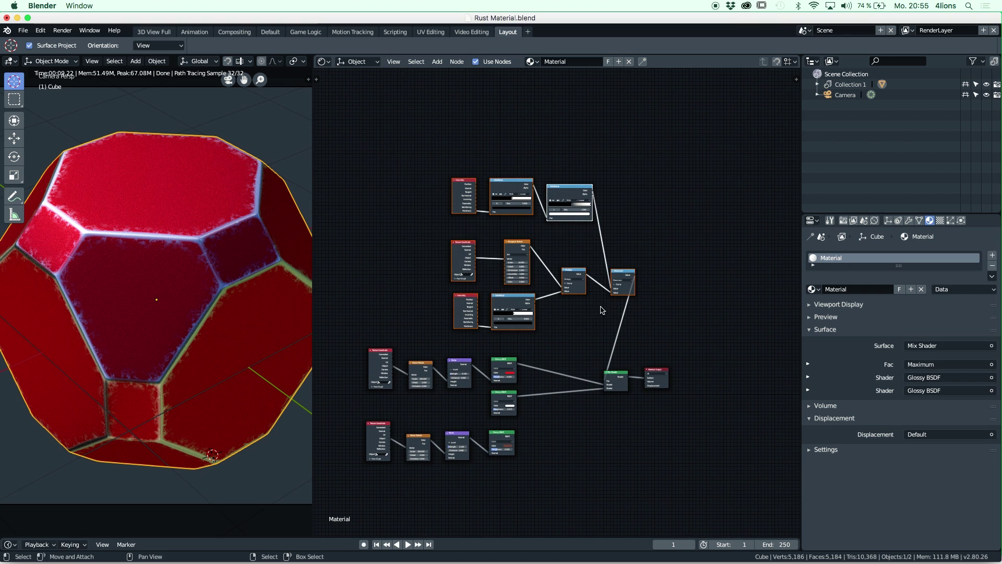
key(shift+d)
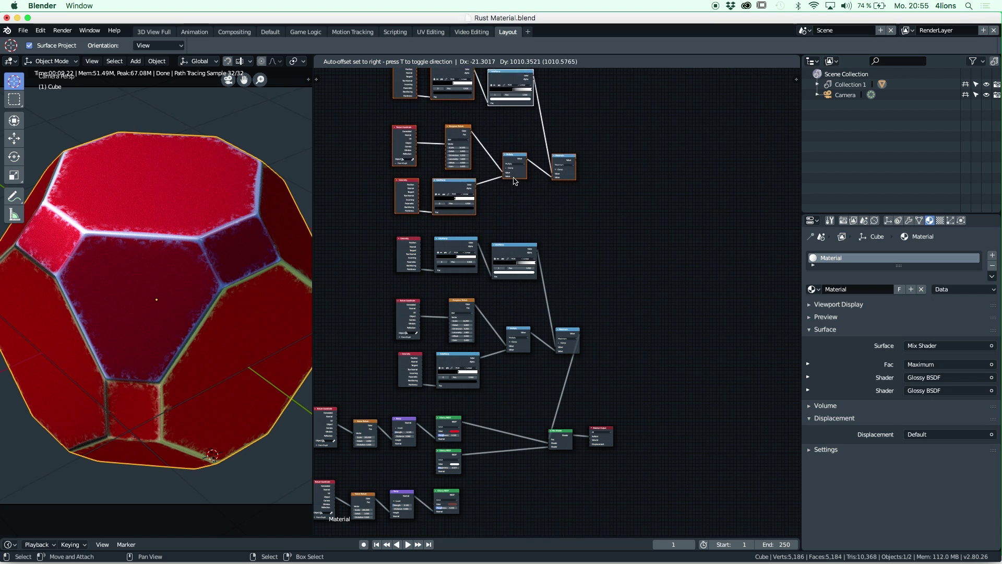
click(517, 173)
Step: Add a ColorRamp node and place it just after the duplicated Maximum node
scroll(593, 322, up, 3)
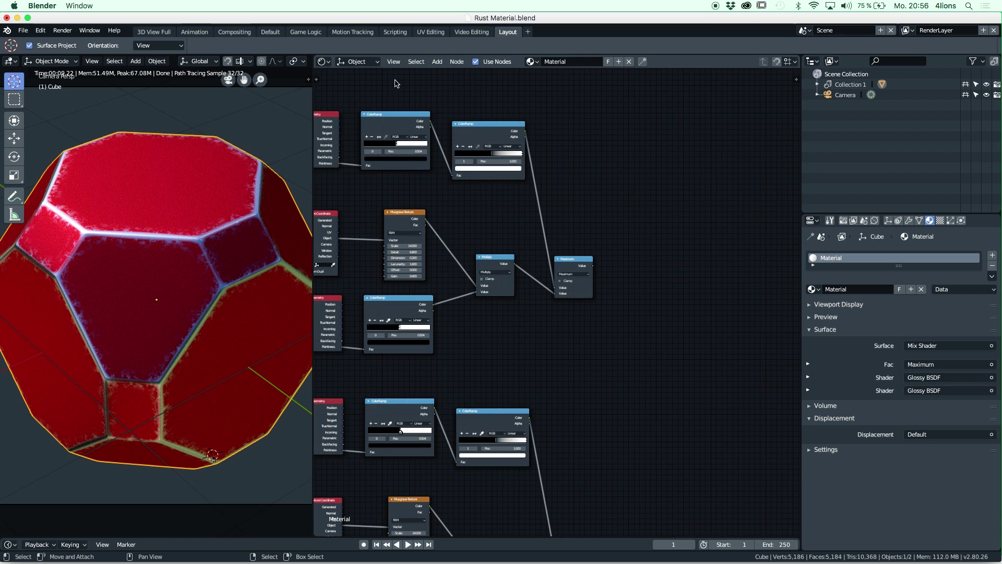
click(437, 62)
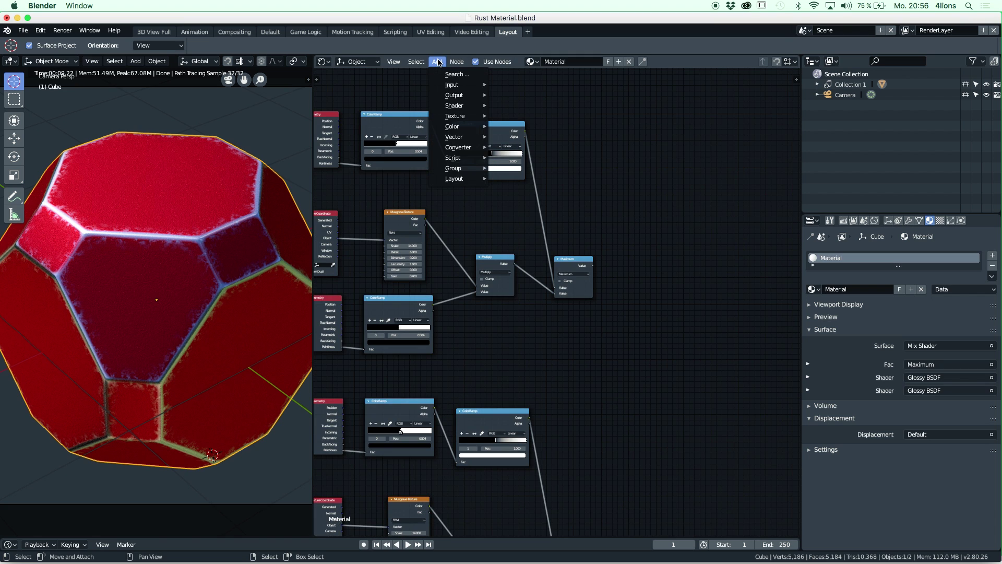
mouse_move(459, 128)
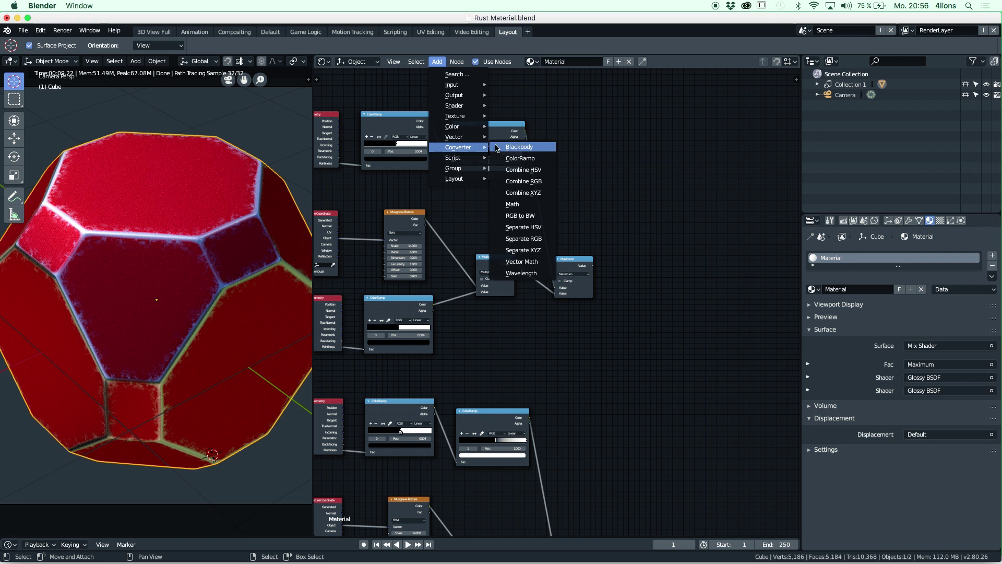
click(511, 163)
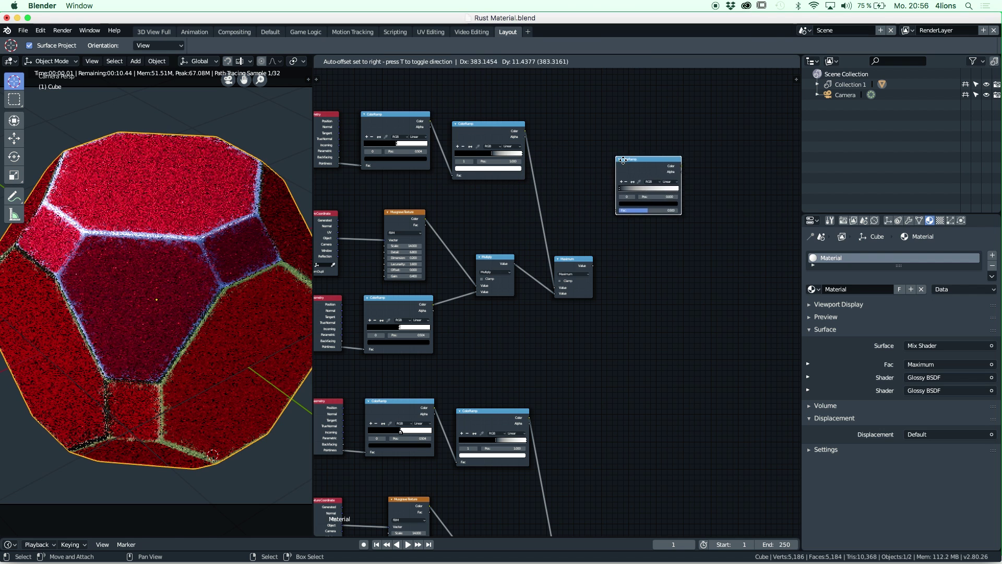
click(653, 178)
scroll(602, 174, up, 1)
middle_drag(602, 175, 519, 219)
middle_drag(498, 268, 476, 253)
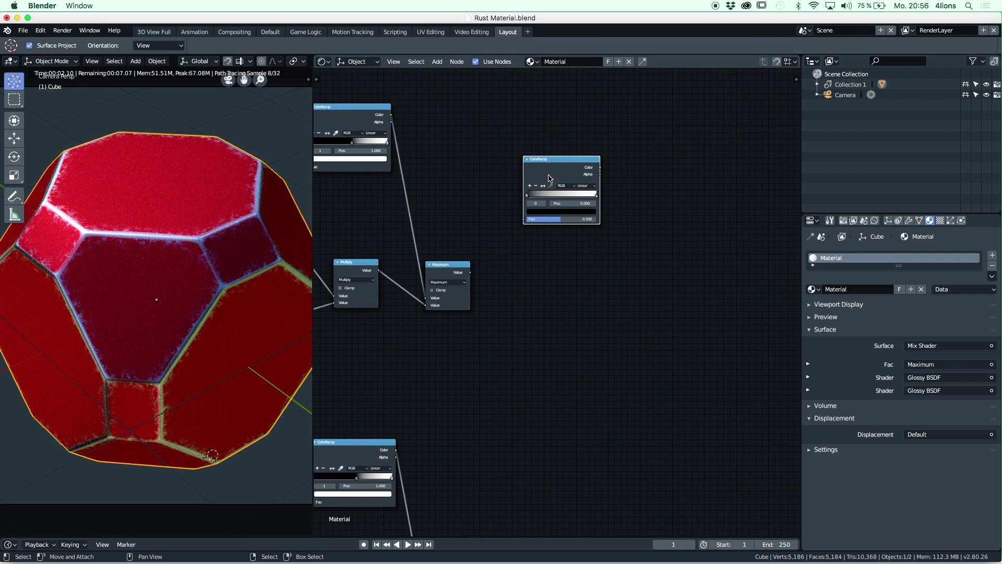
drag(546, 169, 548, 212)
Step: Feed the duplicated Maximum's Value into the new ColorRamp's Fac, and the ColorRamp's Color into the Mix Shader's Fac
drag(470, 272, 526, 262)
middle_drag(531, 284, 498, 272)
scroll(498, 273, down, 3)
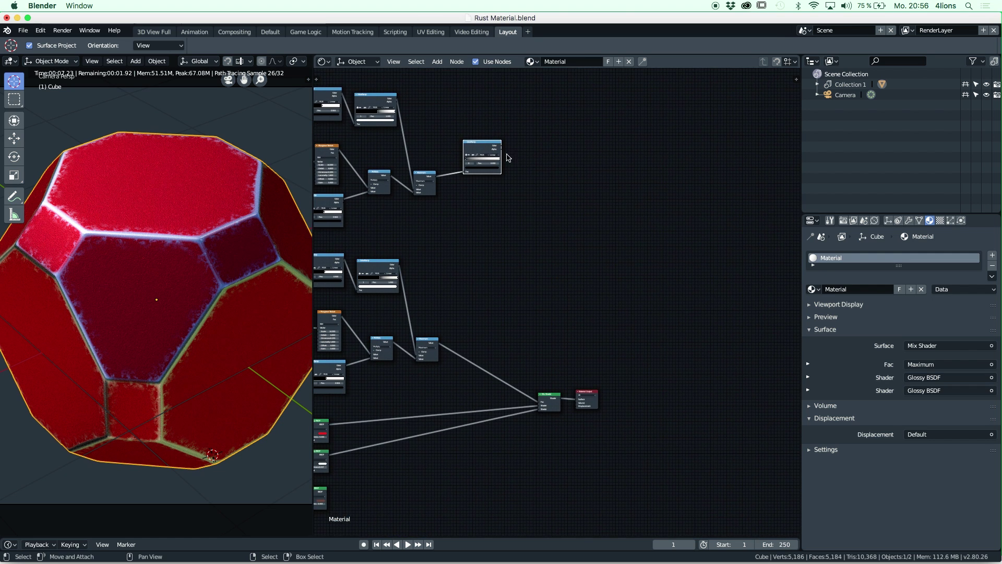
drag(506, 152, 542, 404)
Step: Shift the new ColorRamp node slightly aside and move its white stop to position 0.377
scroll(522, 339, up, 5)
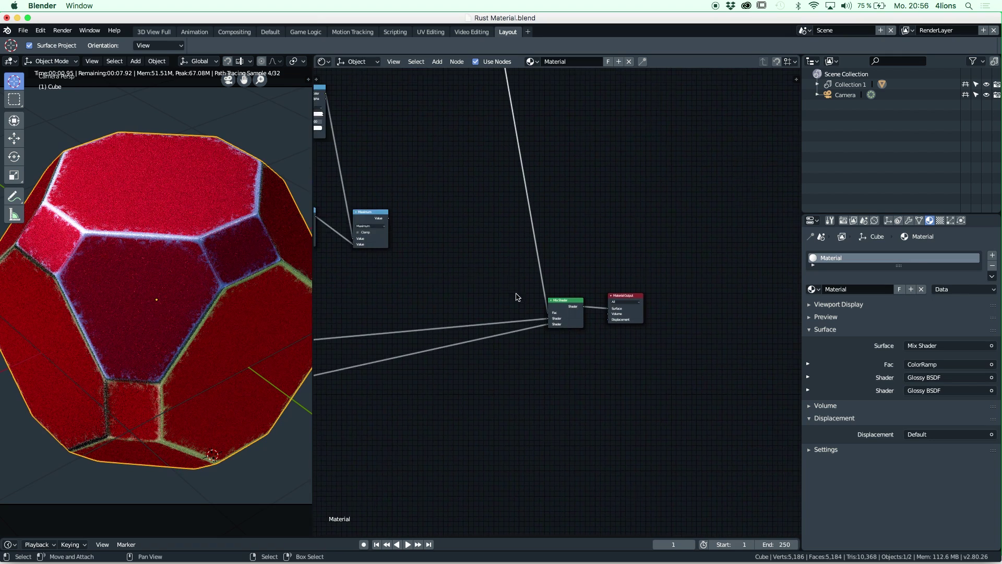
scroll(510, 266, down, 3)
scroll(506, 387, up, 5)
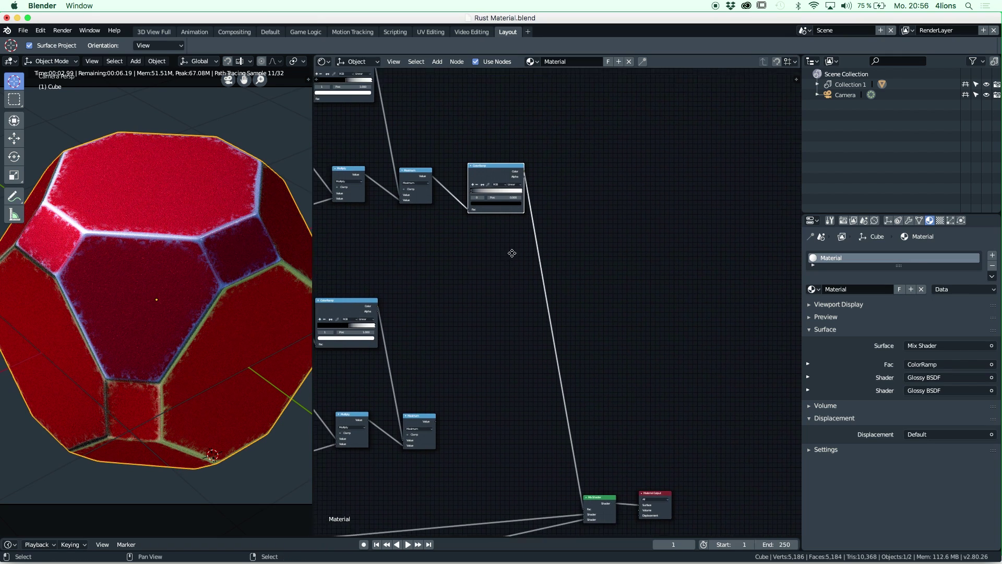
scroll(503, 223, up, 3)
scroll(502, 223, up, 4)
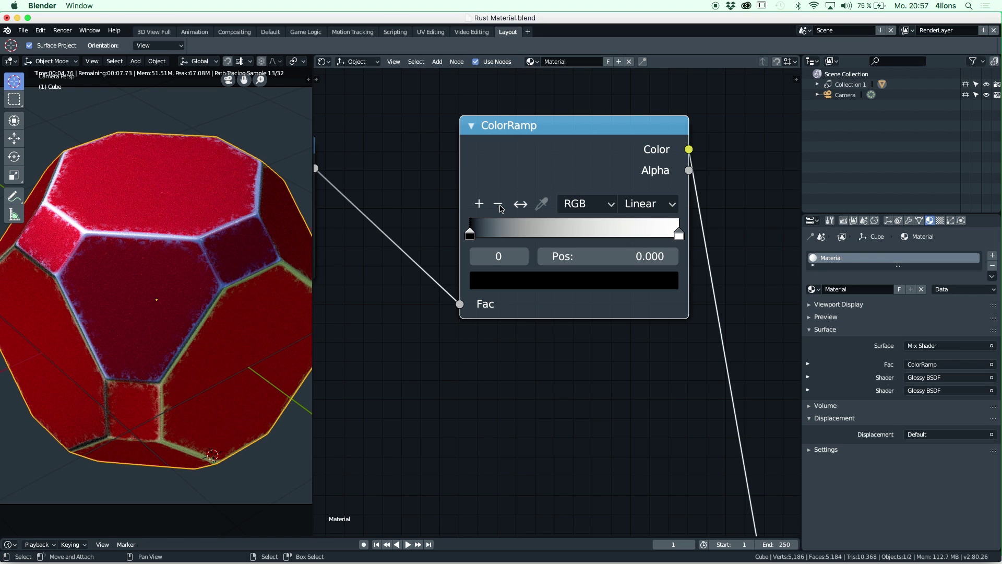
drag(471, 239, 490, 239)
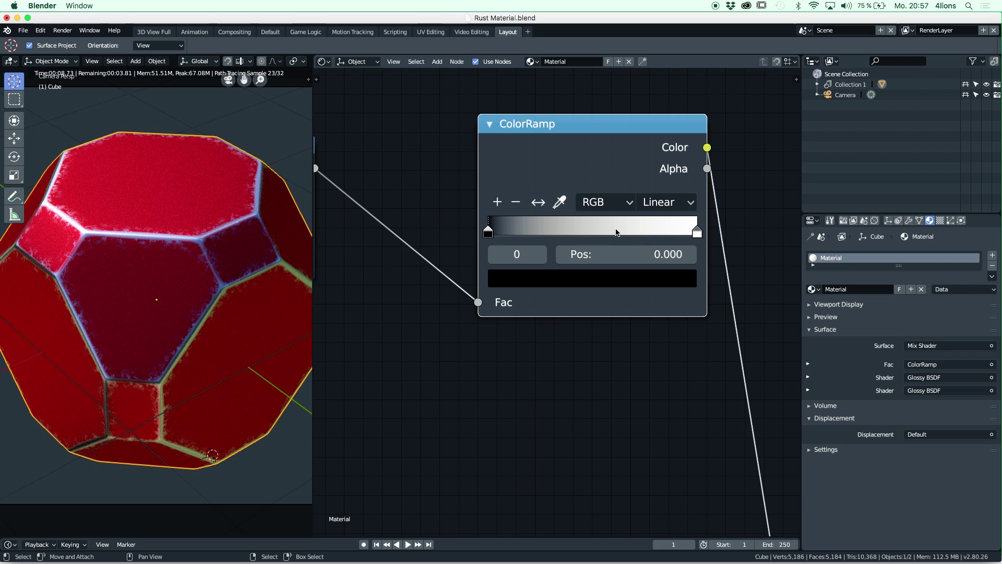
drag(698, 234, 567, 234)
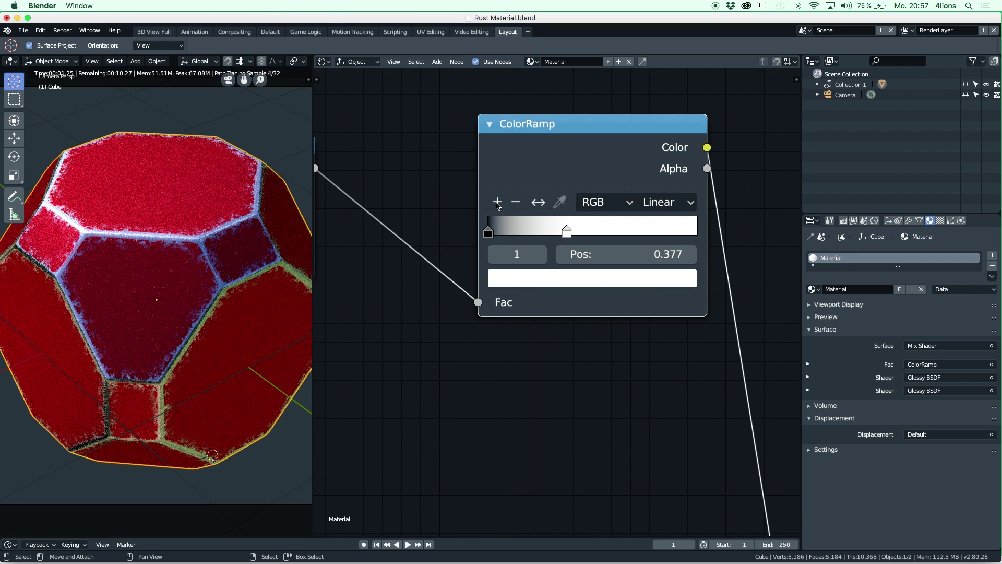
Step: Add a third stop to the new ColorRamp, place it at position 1.000 and make it black
click(498, 203)
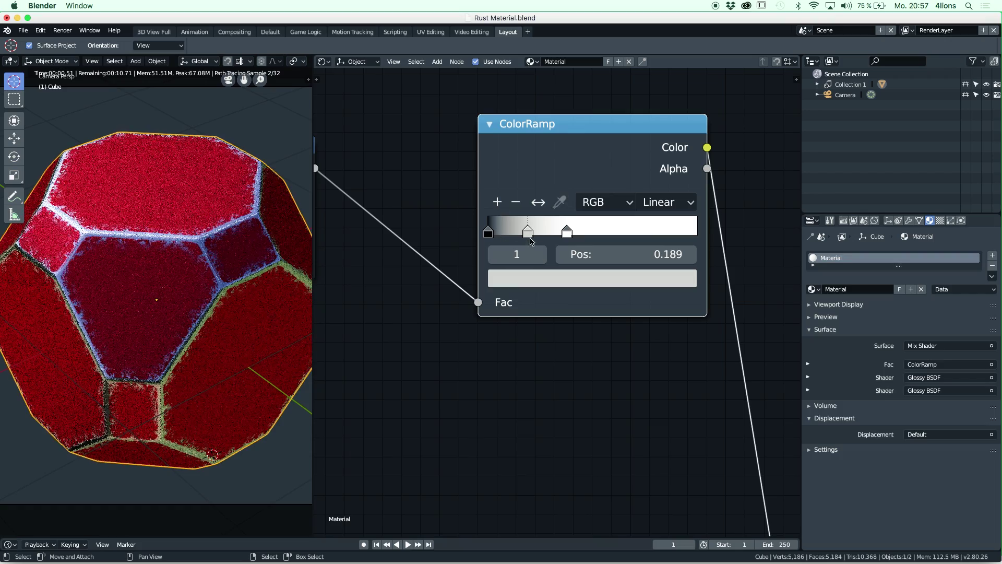
drag(554, 235, 700, 235)
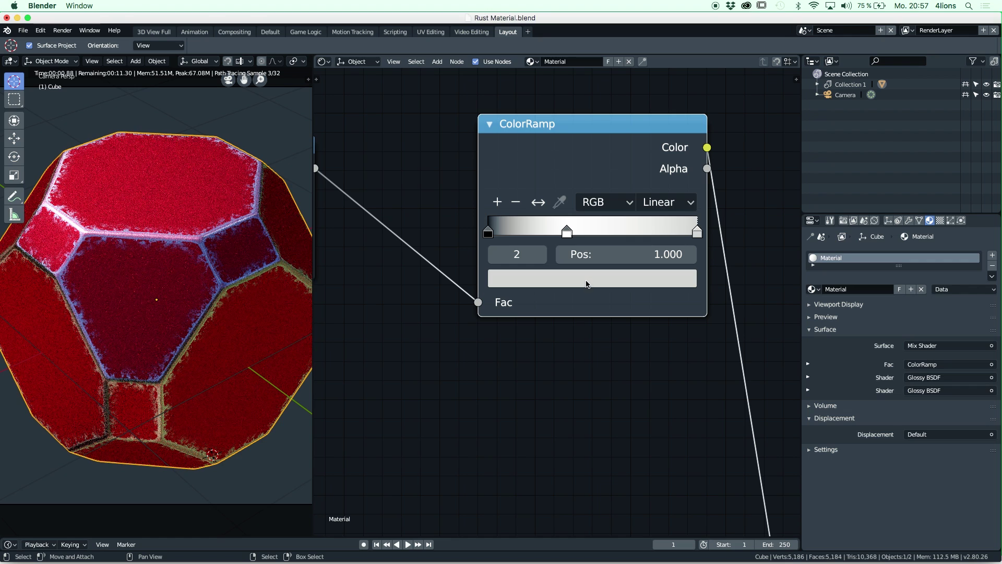
click(586, 282)
drag(658, 339, 656, 443)
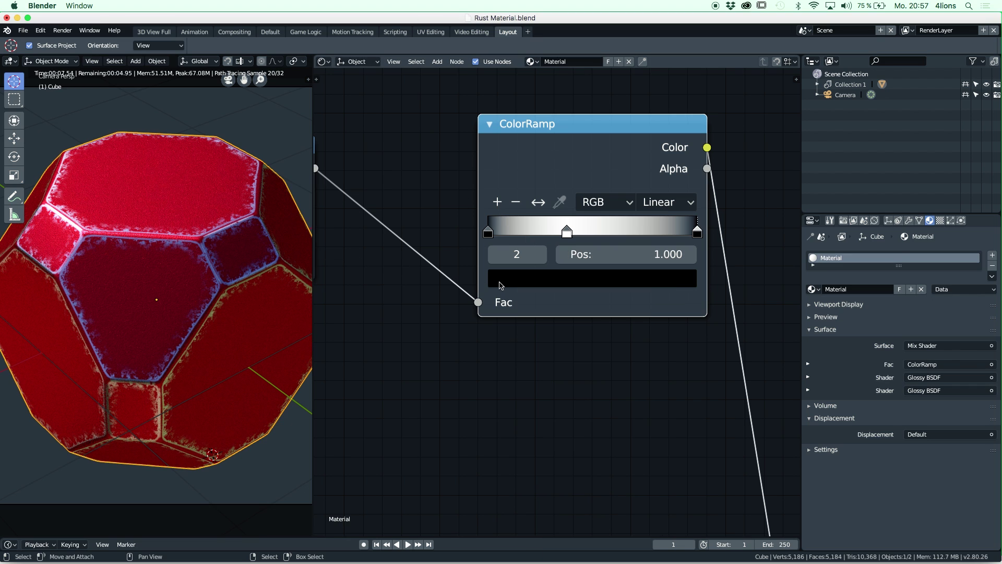
Step: Move the ColorRamp's white stop slightly toward the first black stop, and try that black stop at 0.127 before returning it to 0.000
mouse_move(567, 236)
mouse_down()
mouse_move(535, 238)
mouse_move(555, 240)
mouse_up()
drag(489, 233, 518, 237)
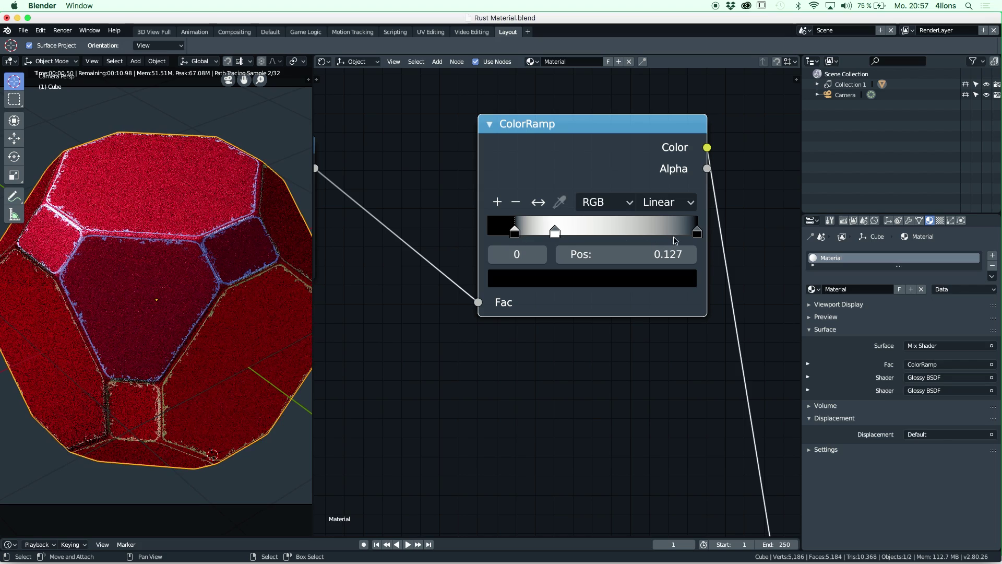
mouse_move(689, 240)
mouse_down()
mouse_move(667, 239)
mouse_move(682, 240)
mouse_up()
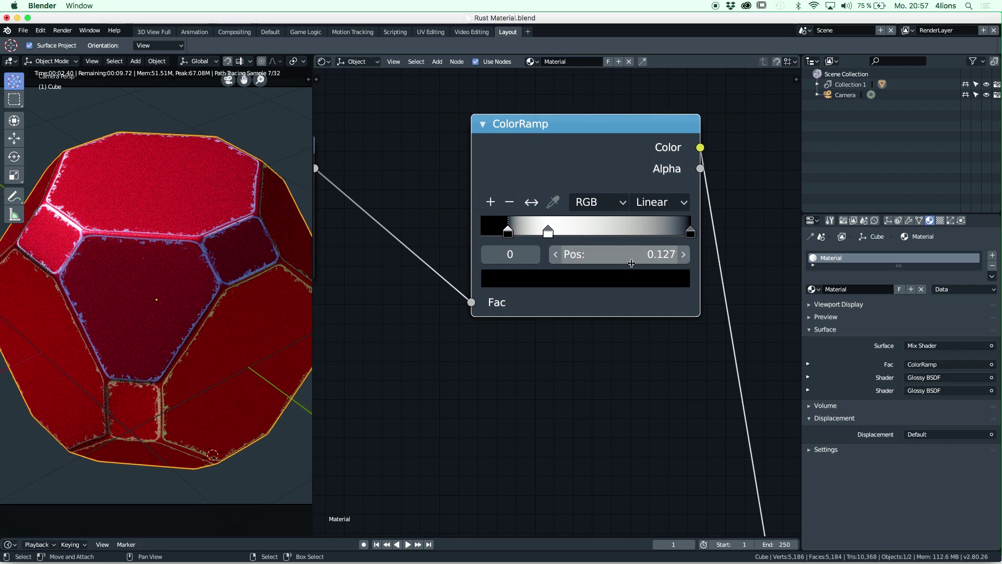
drag(632, 261, 611, 261)
drag(492, 232, 480, 233)
Step: Duplicate the Mix Shader and insert the copy between the original Mix Shader and the Material Output
scroll(498, 347, down, 6)
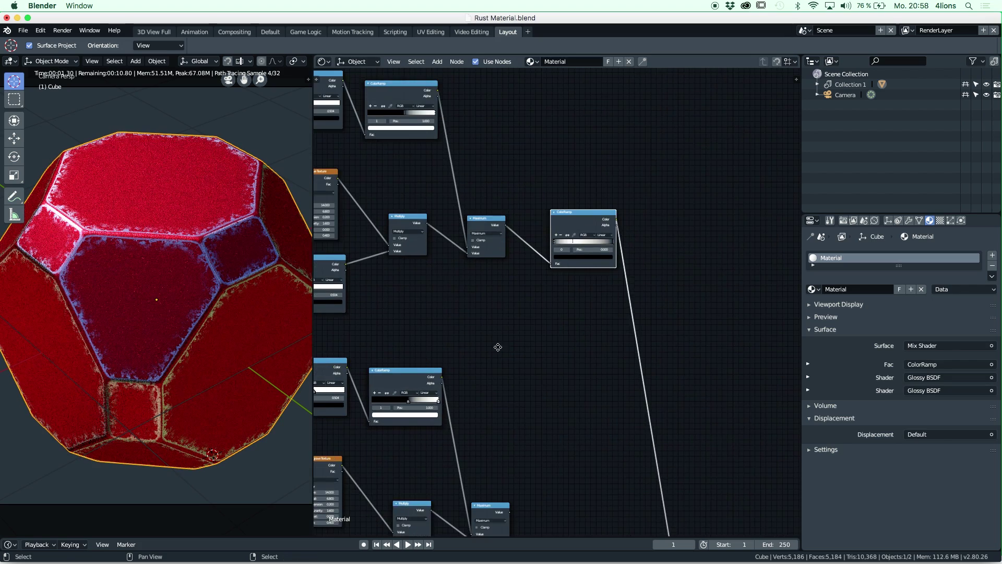
scroll(498, 347, down, 10)
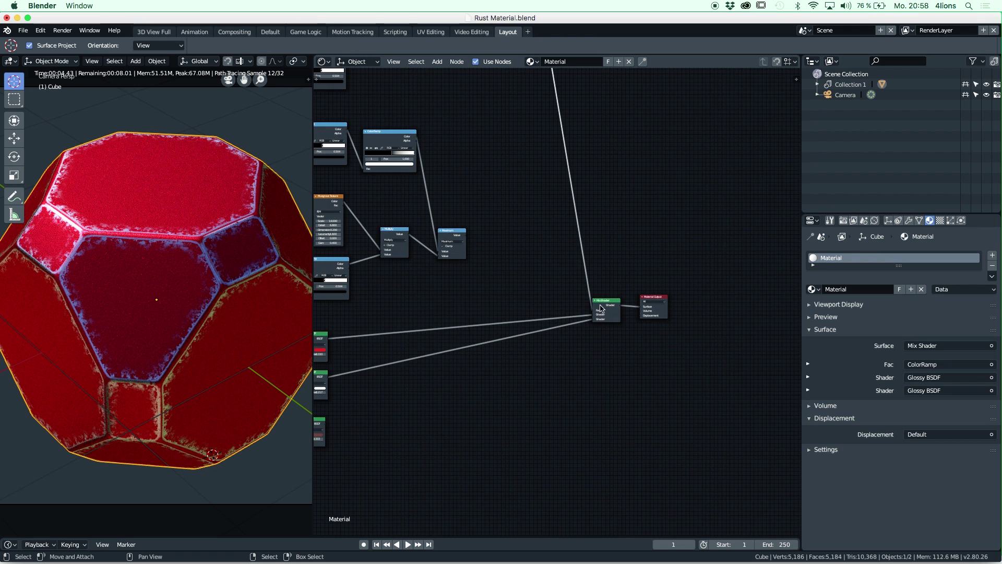
drag(601, 308, 550, 308)
scroll(556, 307, up, 3)
key(shift+d)
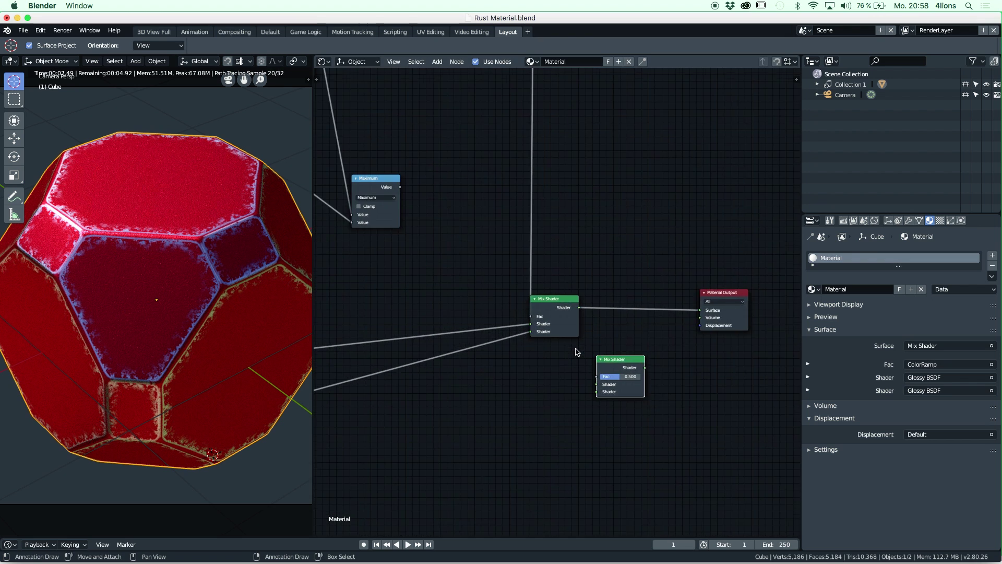
click(598, 364)
drag(597, 364, 611, 274)
scroll(545, 274, down, 3)
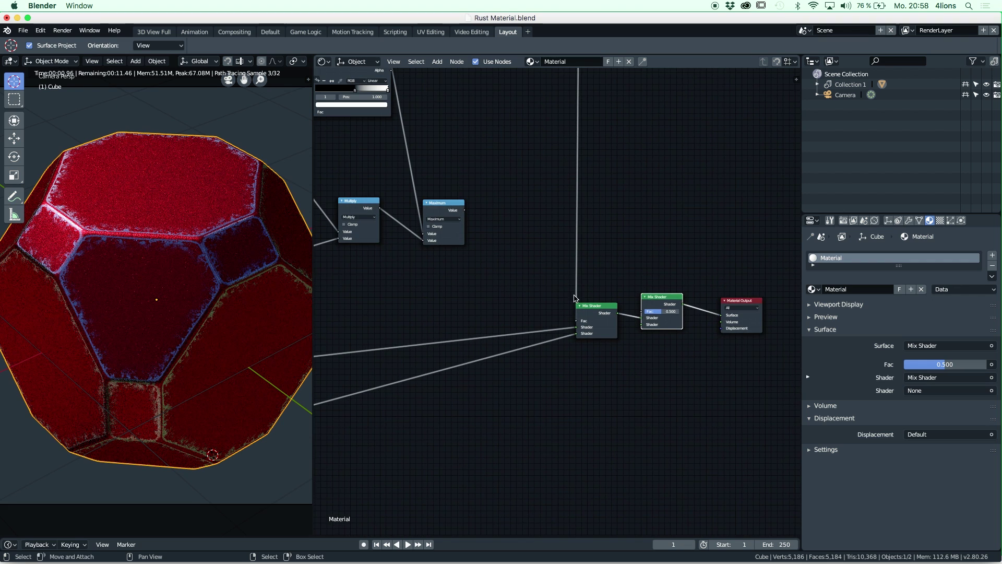
Step: Feed the original Maximum node's Value into the first Mix Shader's Fac, replacing the ColorRamp link, and reposition the Mix Shader nodes slightly
scroll(545, 282, left, 8)
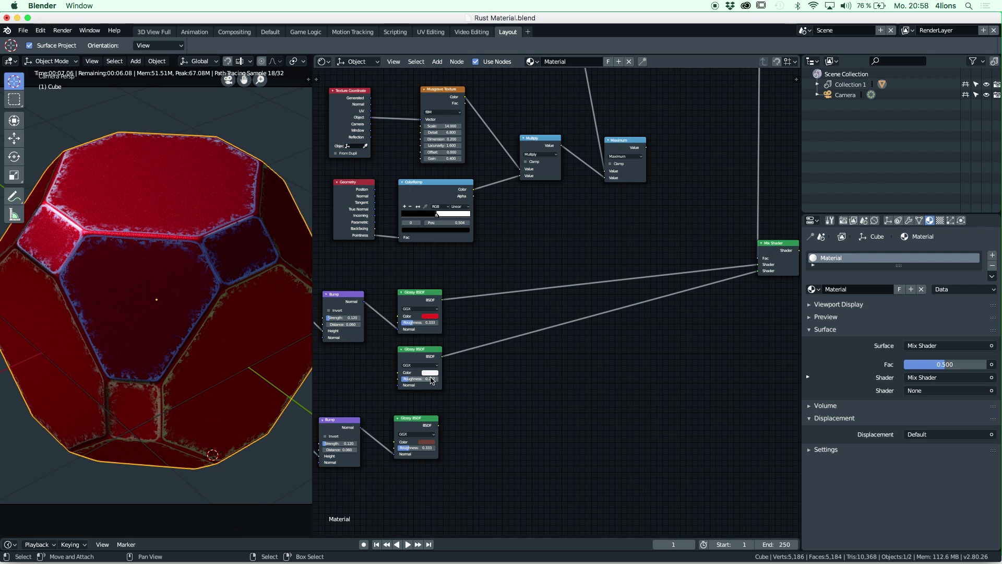
scroll(543, 289, up, 10)
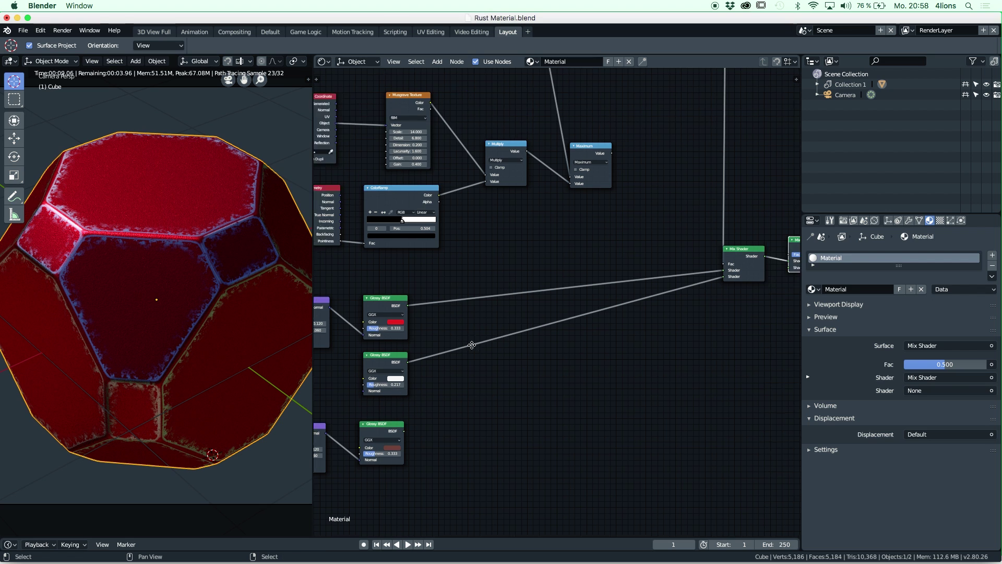
scroll(493, 441, down, 5)
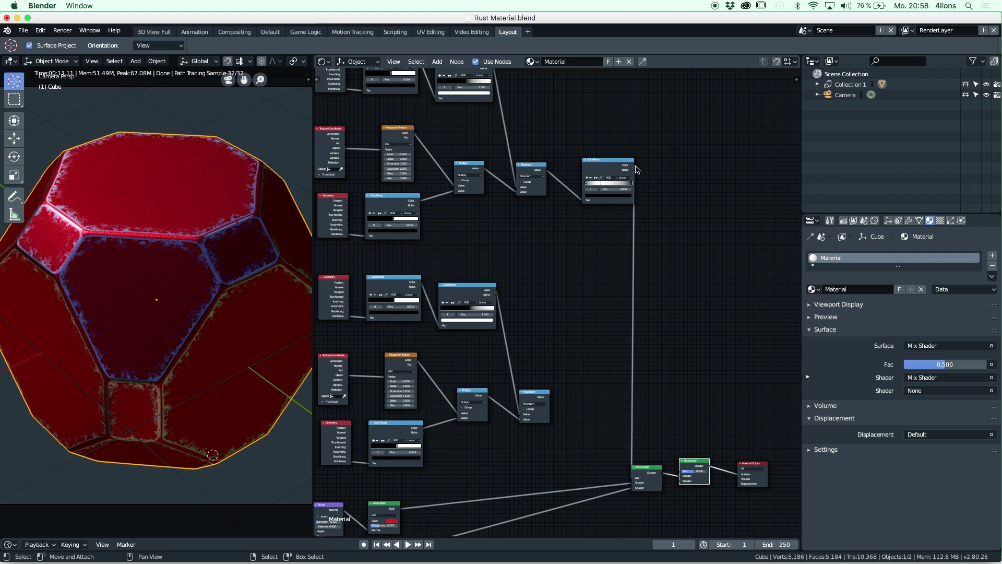
mouse_move(634, 166)
mouse_down()
mouse_move(726, 171)
mouse_move(634, 166)
mouse_up()
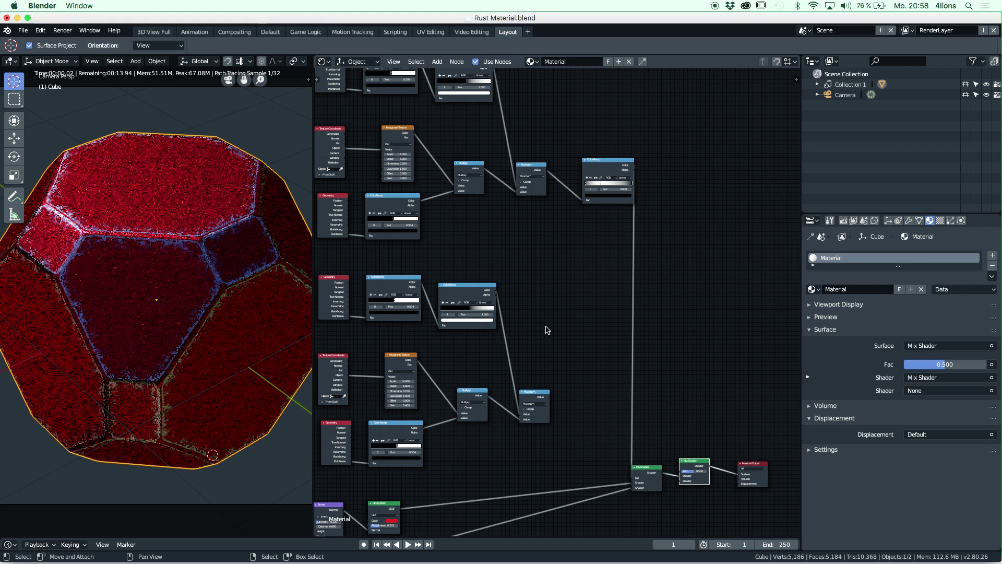
key(g)
click(554, 406)
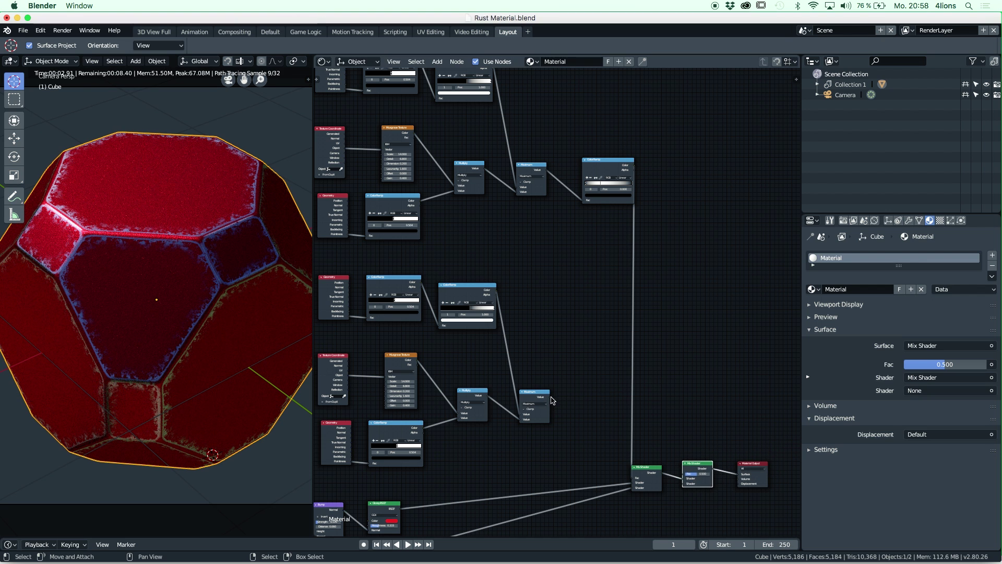
middle_drag(553, 407, 480, 354)
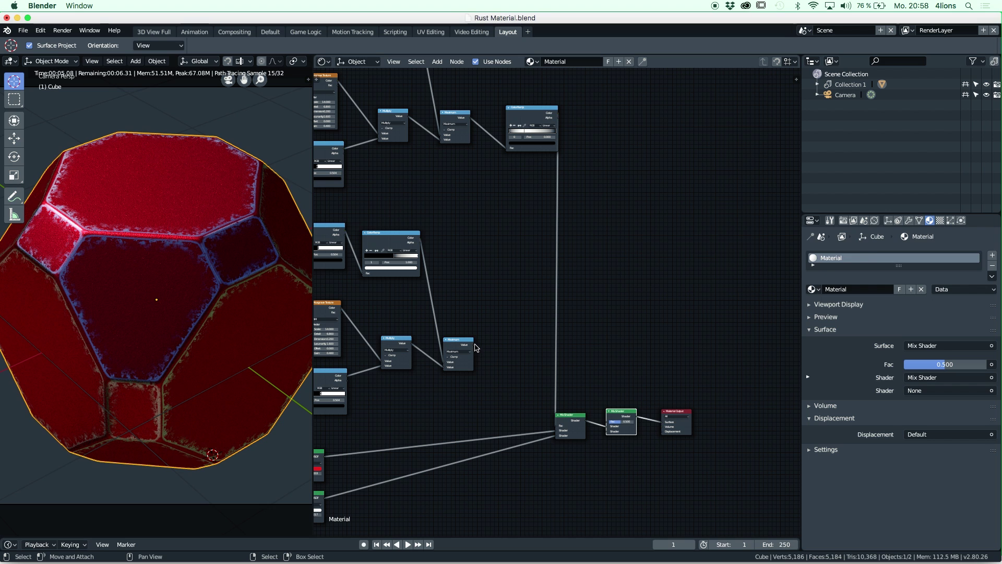
drag(473, 345, 557, 419)
middle_drag(556, 419, 481, 390)
key(g)
click(486, 360)
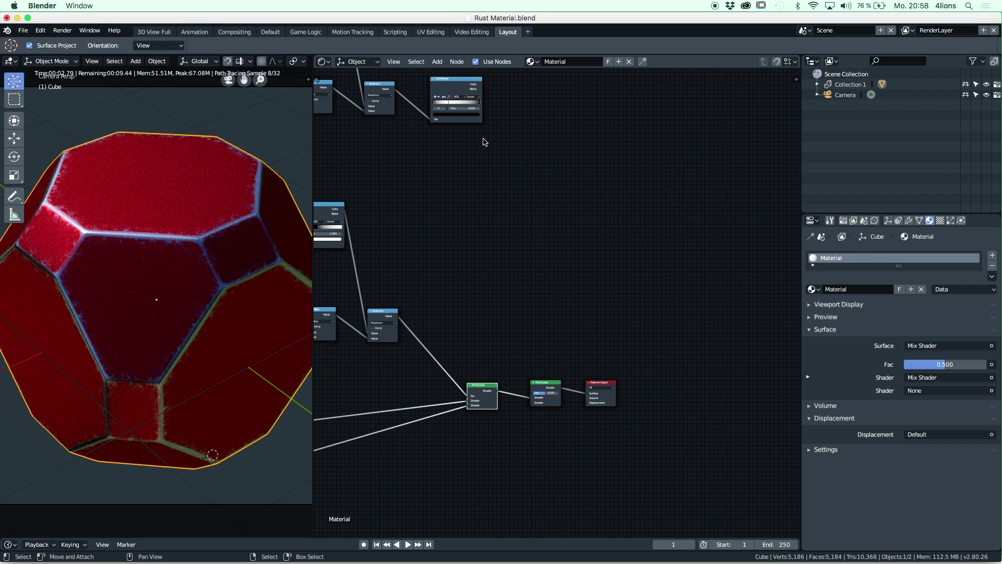
Step: Connect the new ColorRamp's Color to the Fac of the second Mix Shader
drag(485, 87, 532, 394)
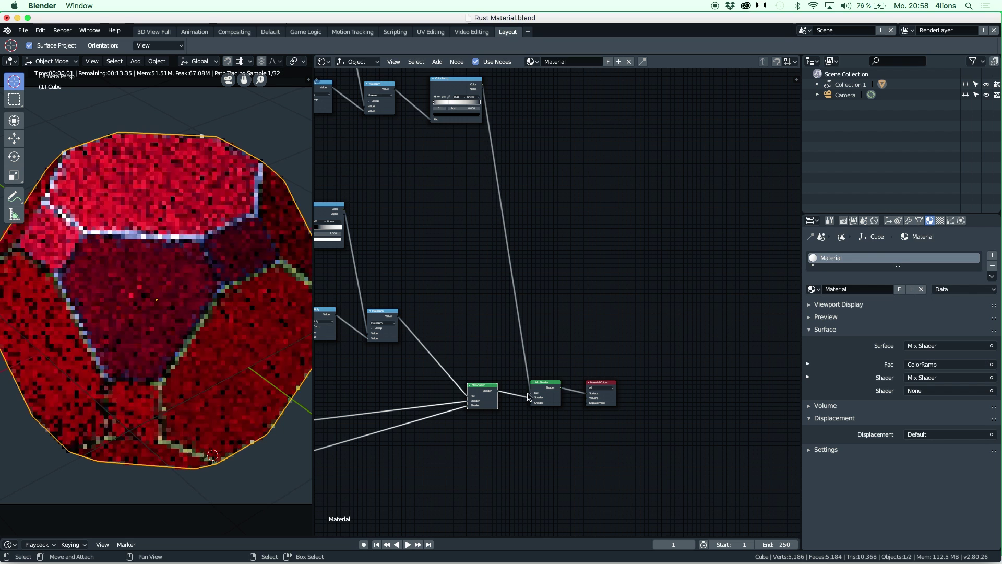
scroll(543, 365, up, 3)
scroll(547, 354, up, 2)
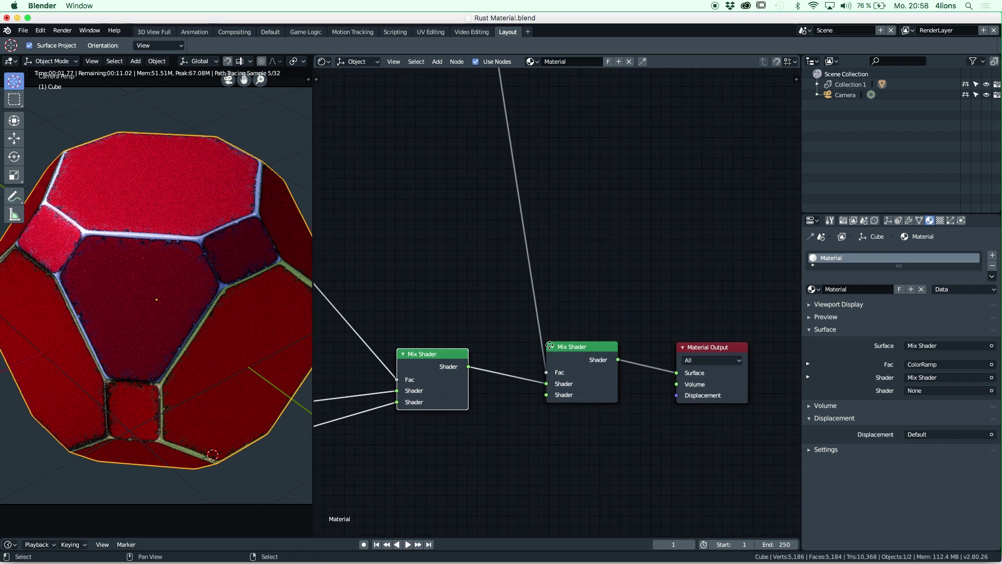
Step: Connect the reddish-brown Glossy BSDF to the free second Shader input of the second Mix Shader
scroll(577, 329, down, 3)
scroll(564, 327, down, 5)
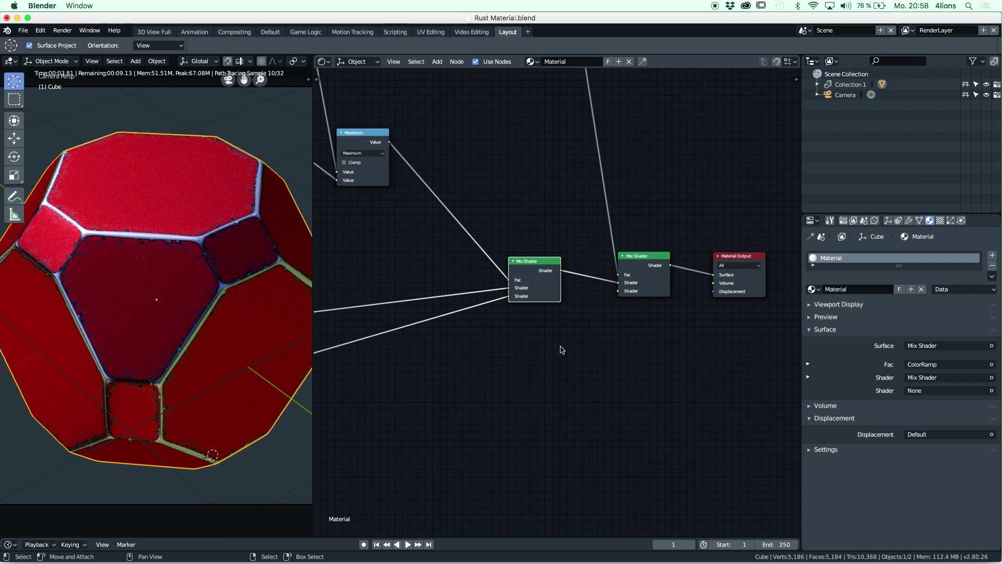
scroll(511, 368, left, 5)
scroll(511, 368, down, 3)
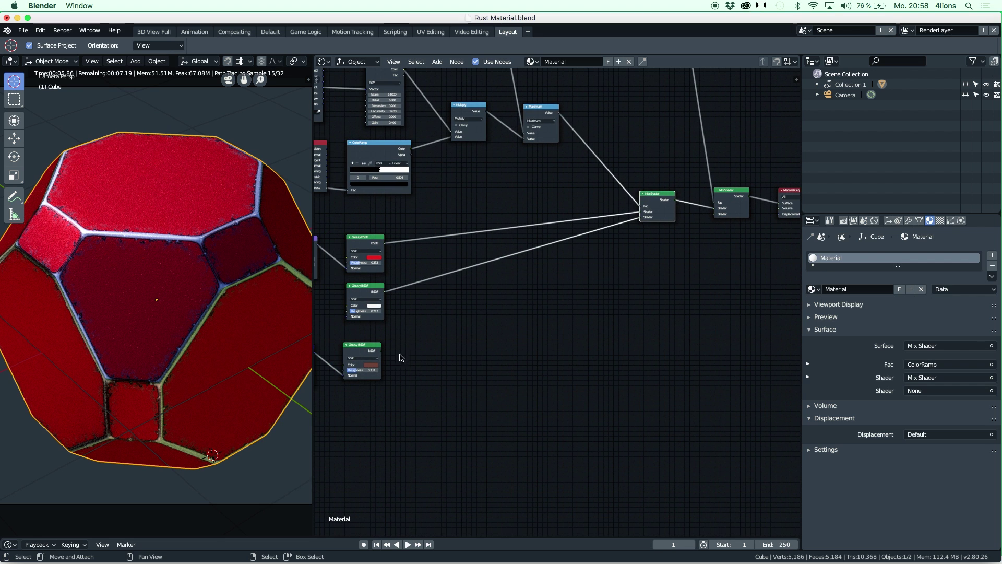
drag(381, 351, 718, 220)
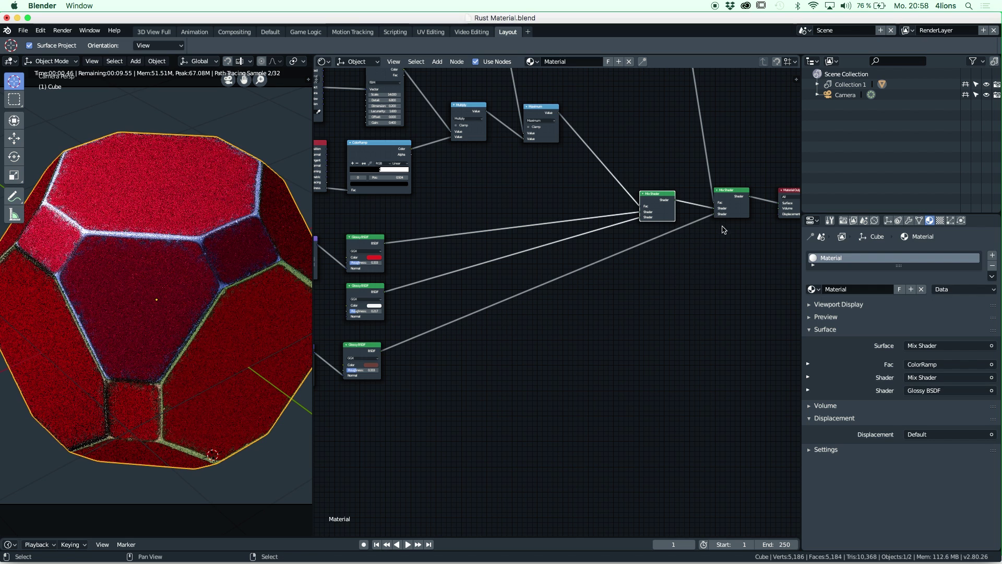
Step: Examine the rendered rust along the object's edges from close up and other angles, and review the whole node tree
scroll(206, 324, up, 5)
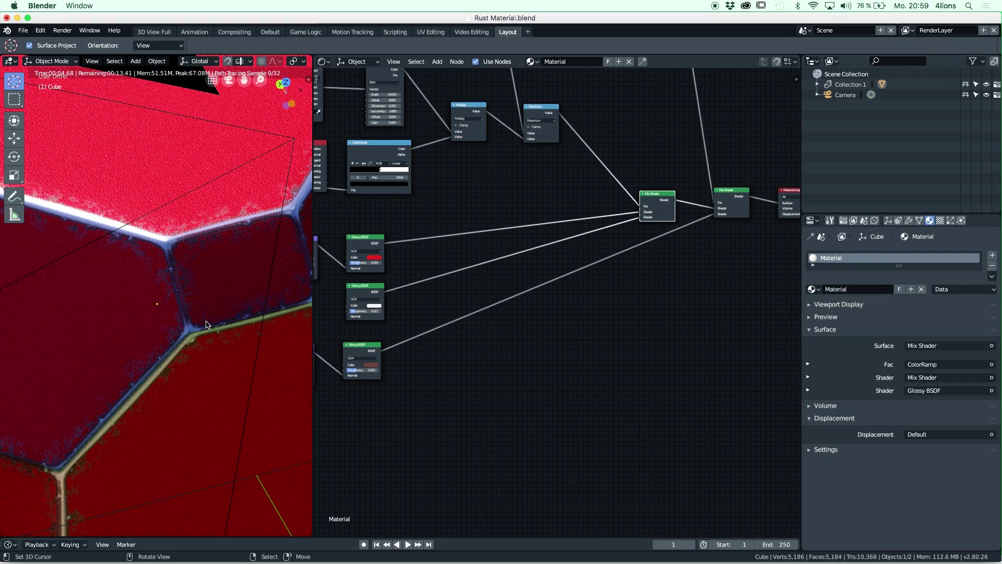
scroll(207, 325, down, 5)
middle_drag(161, 340, 209, 332)
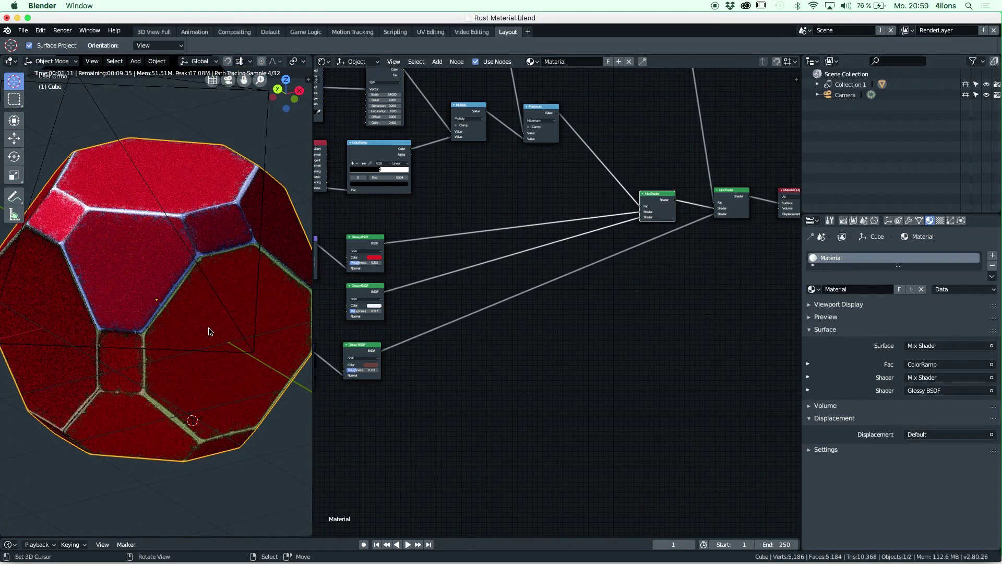
scroll(203, 330, up, 8)
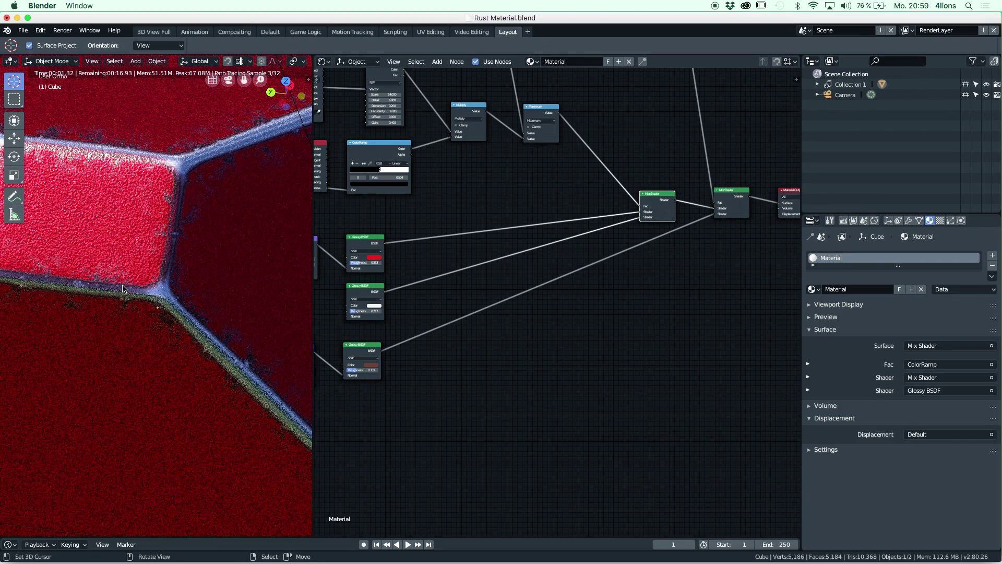
scroll(152, 296, down, 8)
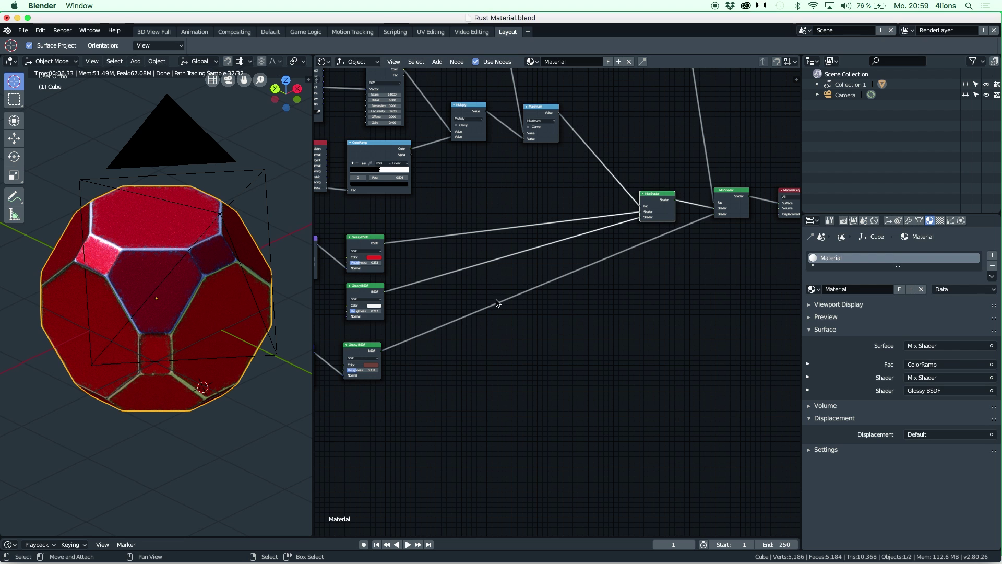
scroll(566, 320, down, 6)
middle_drag(585, 417, 593, 413)
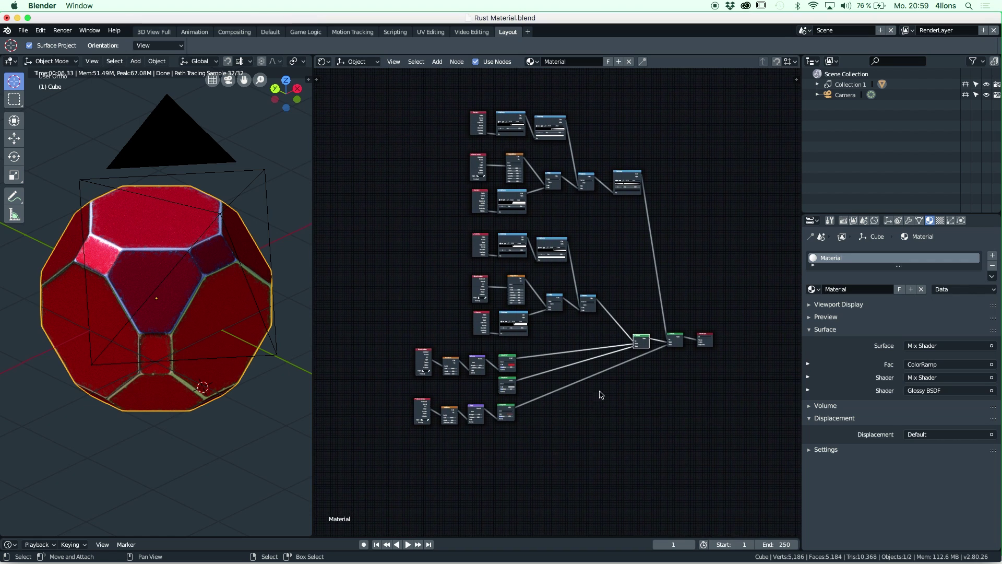